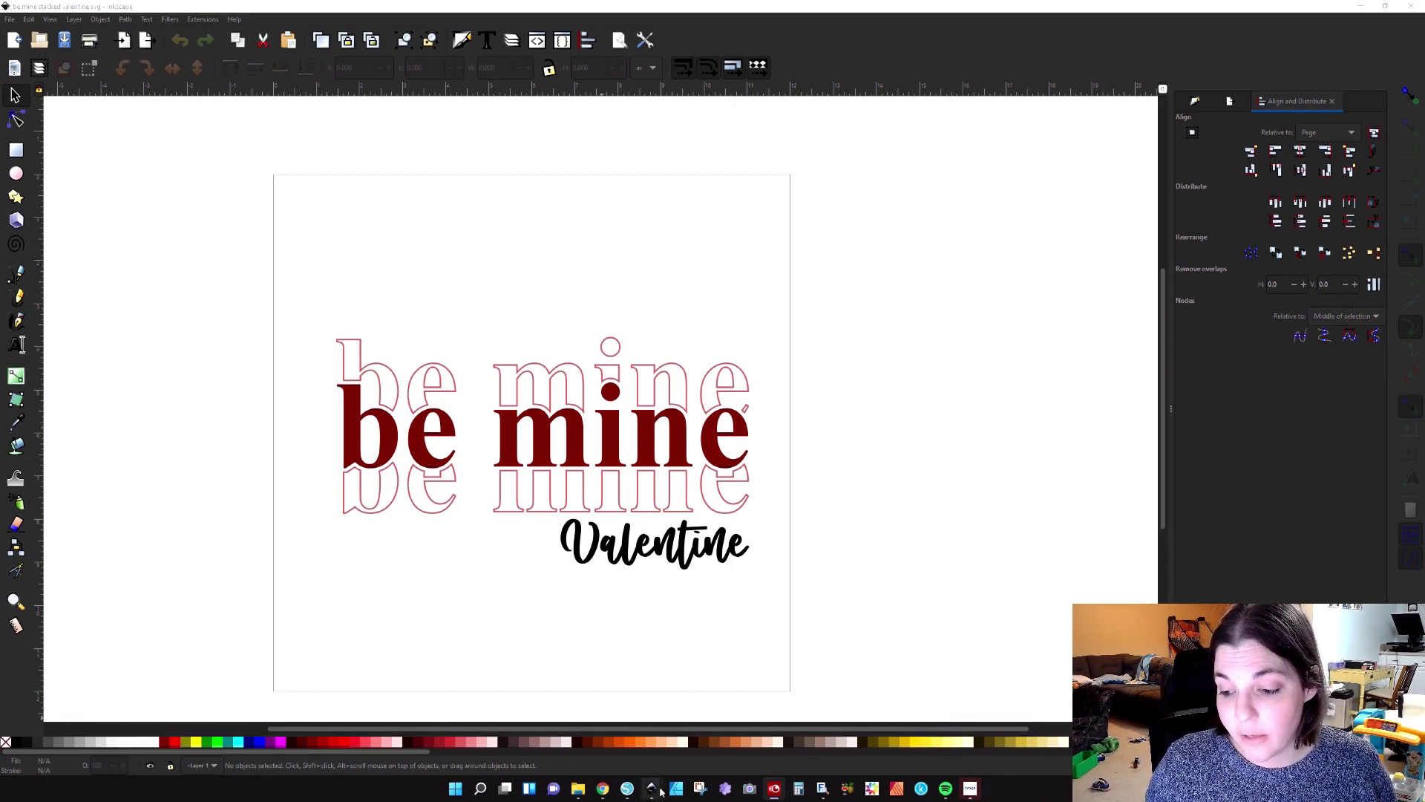
# Type 'be mine' on the page in bold Times New Roman.
pyautogui.moveTo(656, 790)
pyautogui.click(608, 735)
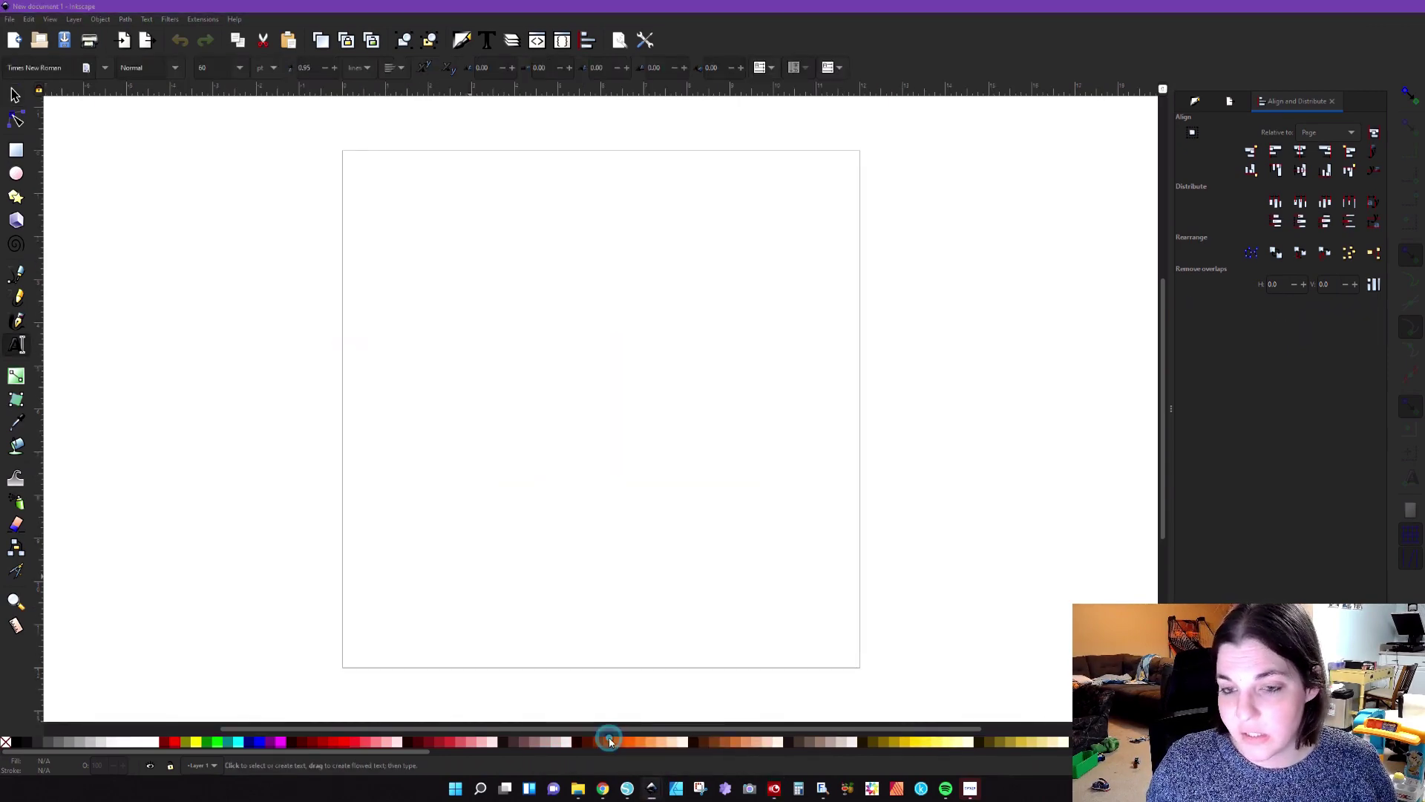
pyautogui.press('F1')
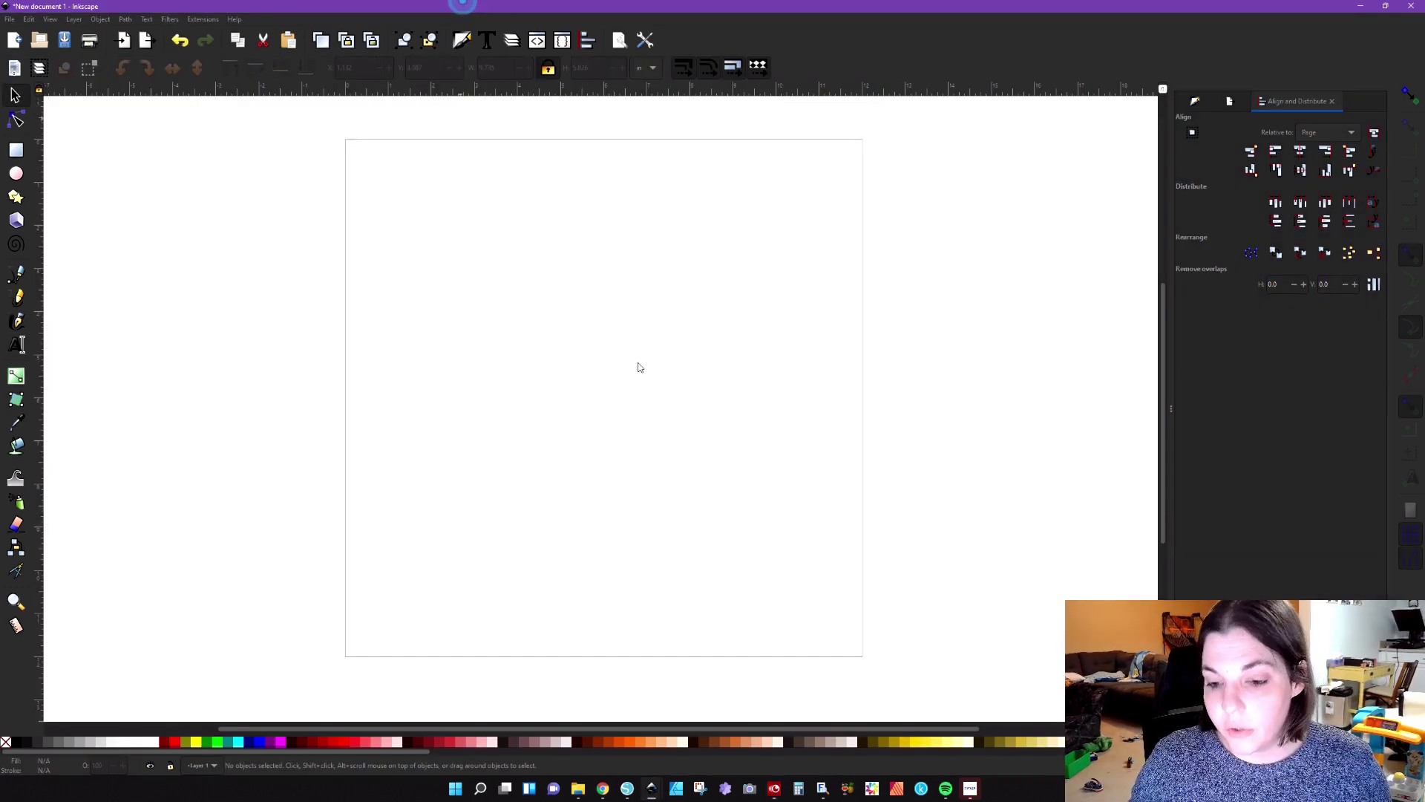
pyautogui.click(17, 344)
pyautogui.click(458, 366)
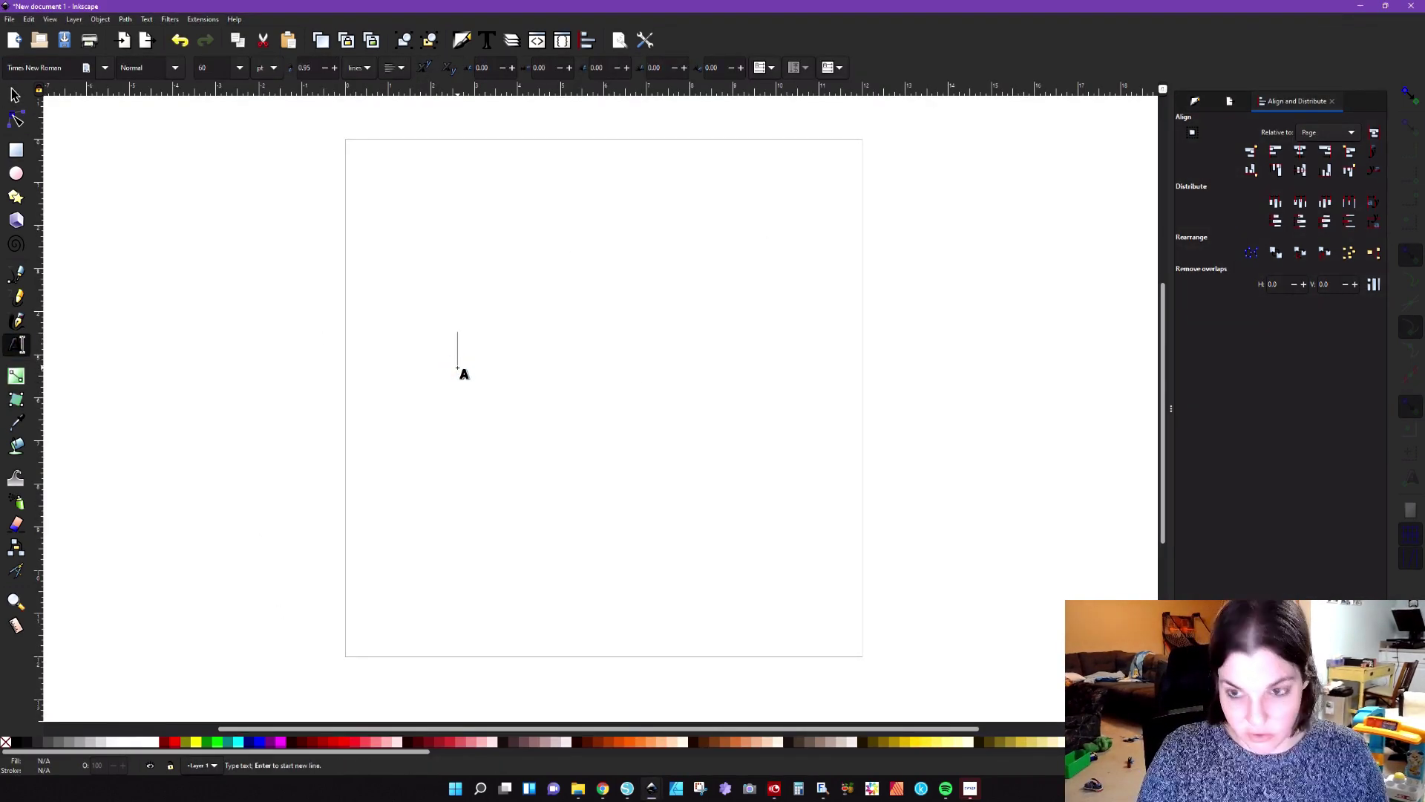
pyautogui.write('be mine')
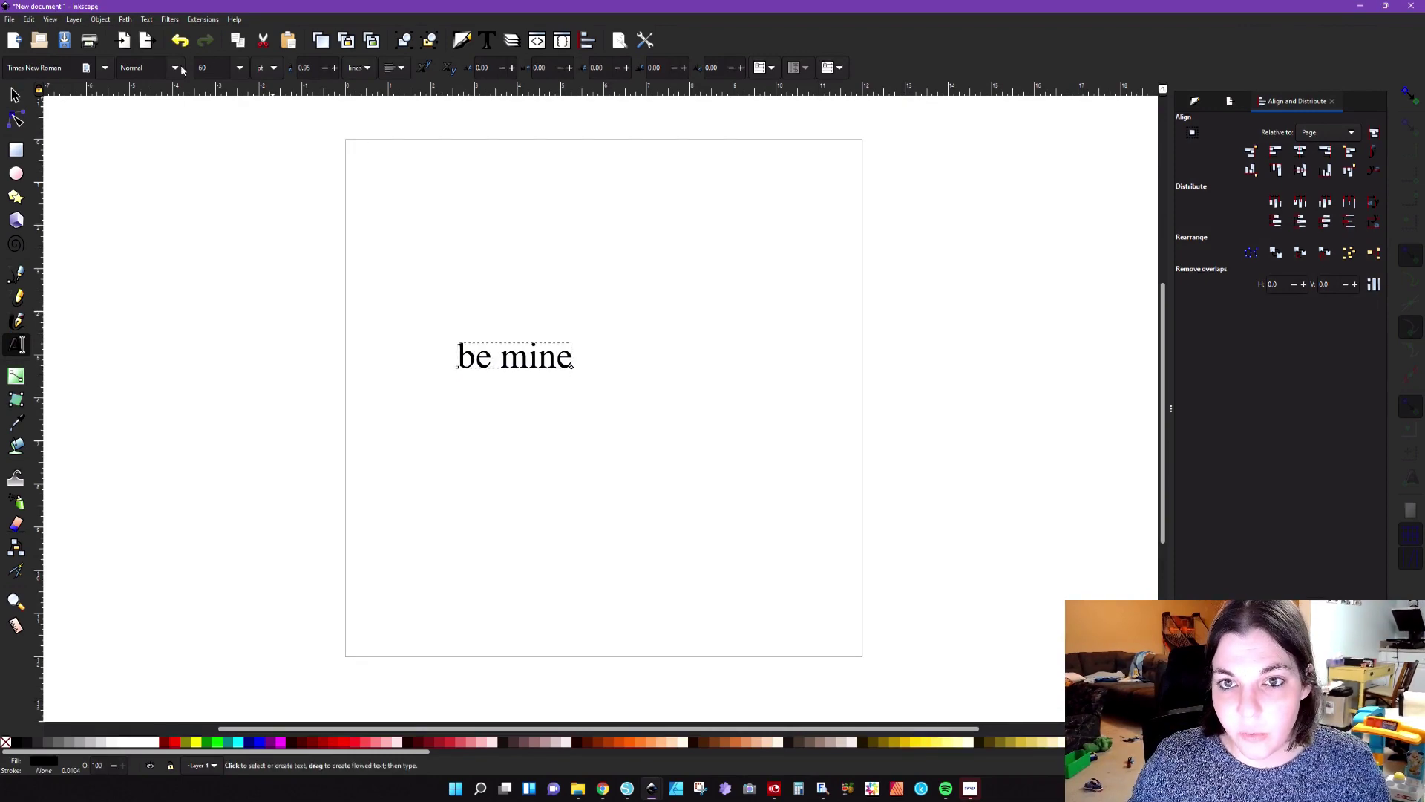
pyautogui.click(175, 67)
pyautogui.click(133, 115)
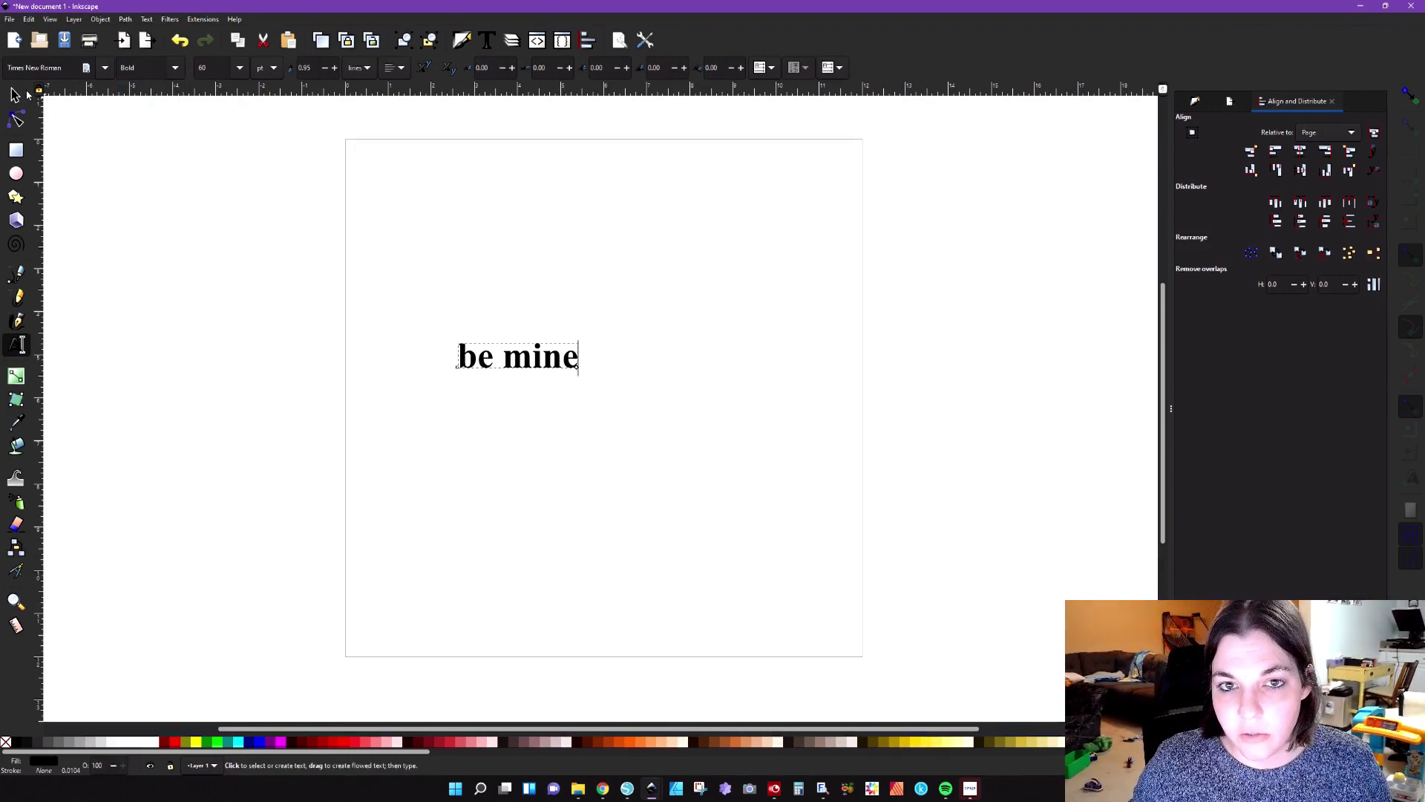
# Scale 'be mine' up to about 210 pt and centre it horizontally and vertically on the page.
pyautogui.click(15, 95)
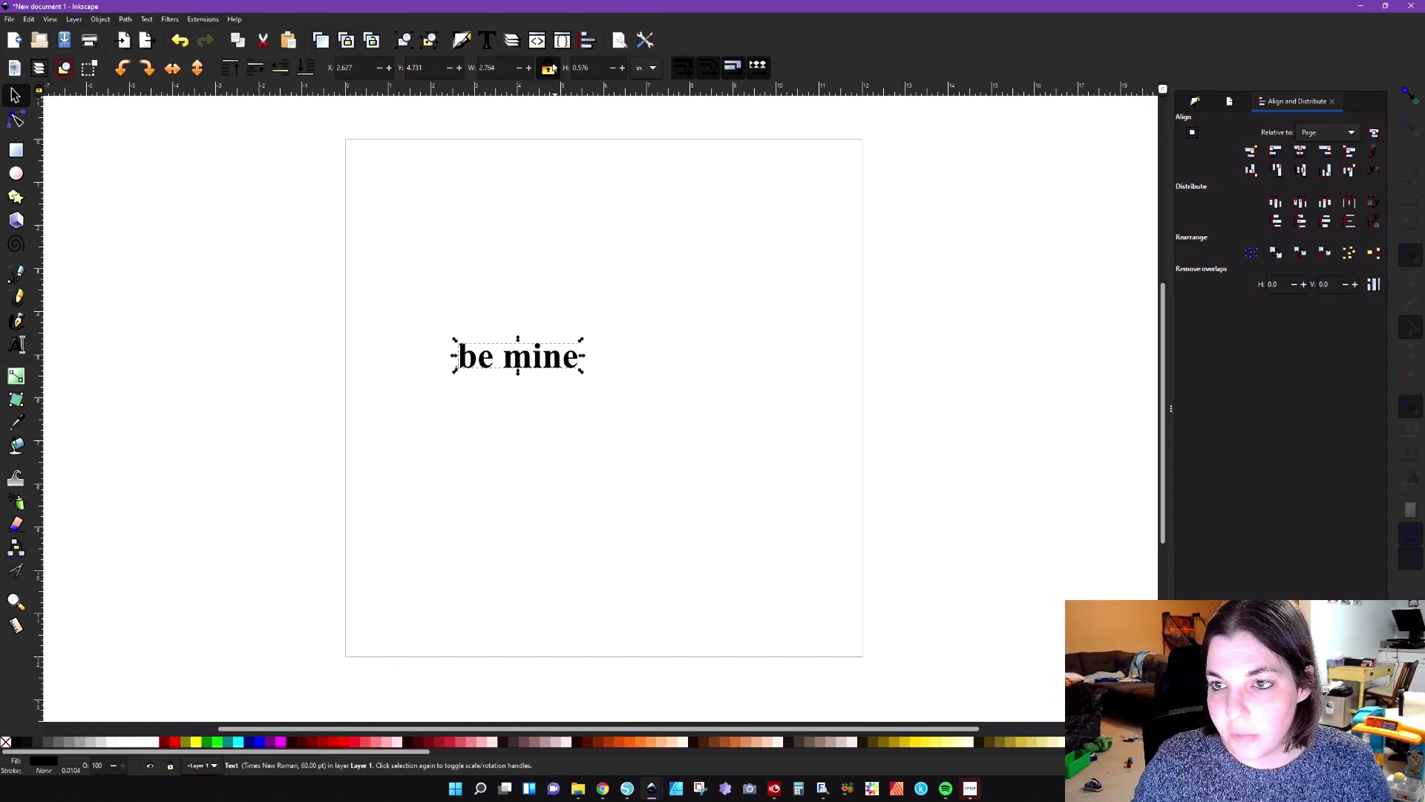
pyautogui.moveTo(582, 370); pyautogui.dragTo(878, 538)
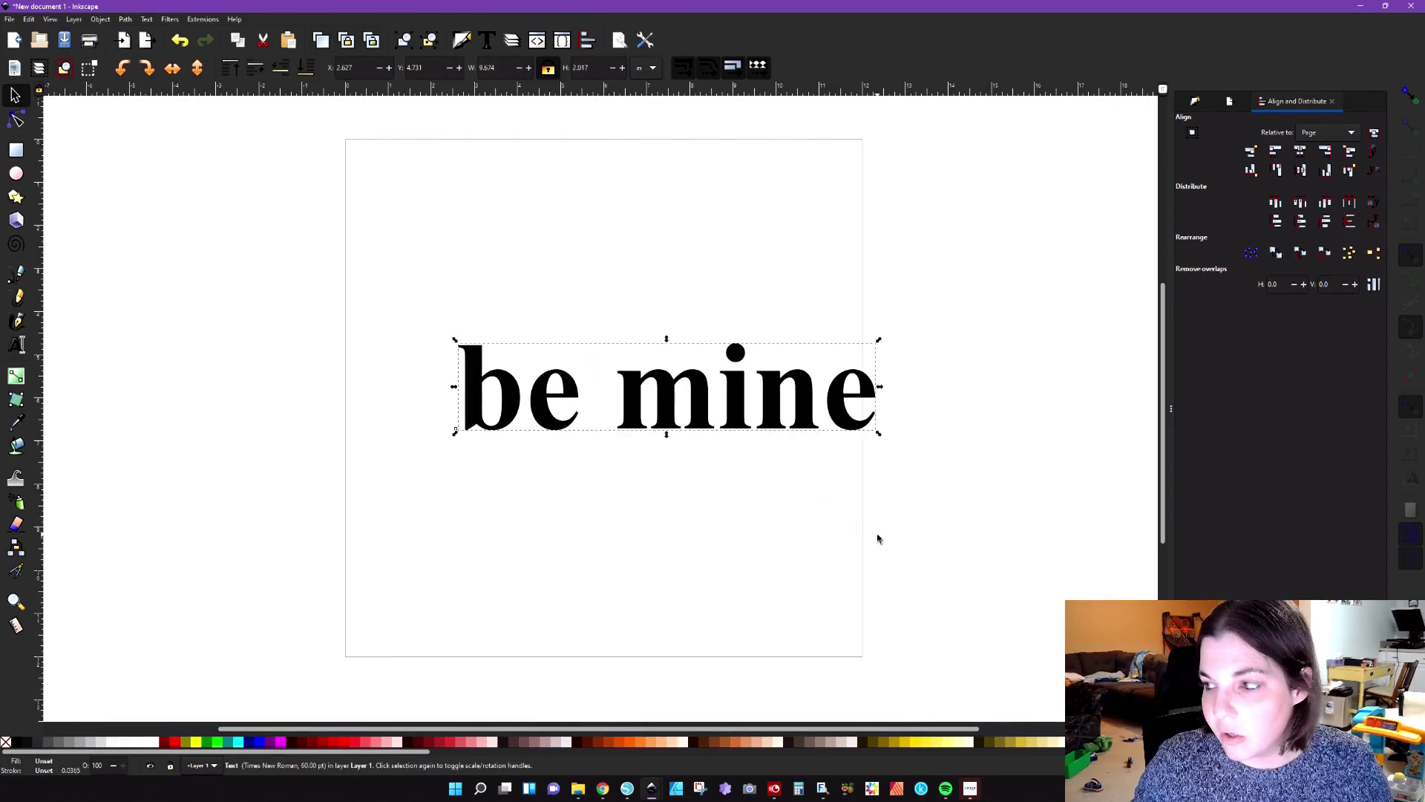
pyautogui.click(1301, 151)
pyautogui.click(1301, 170)
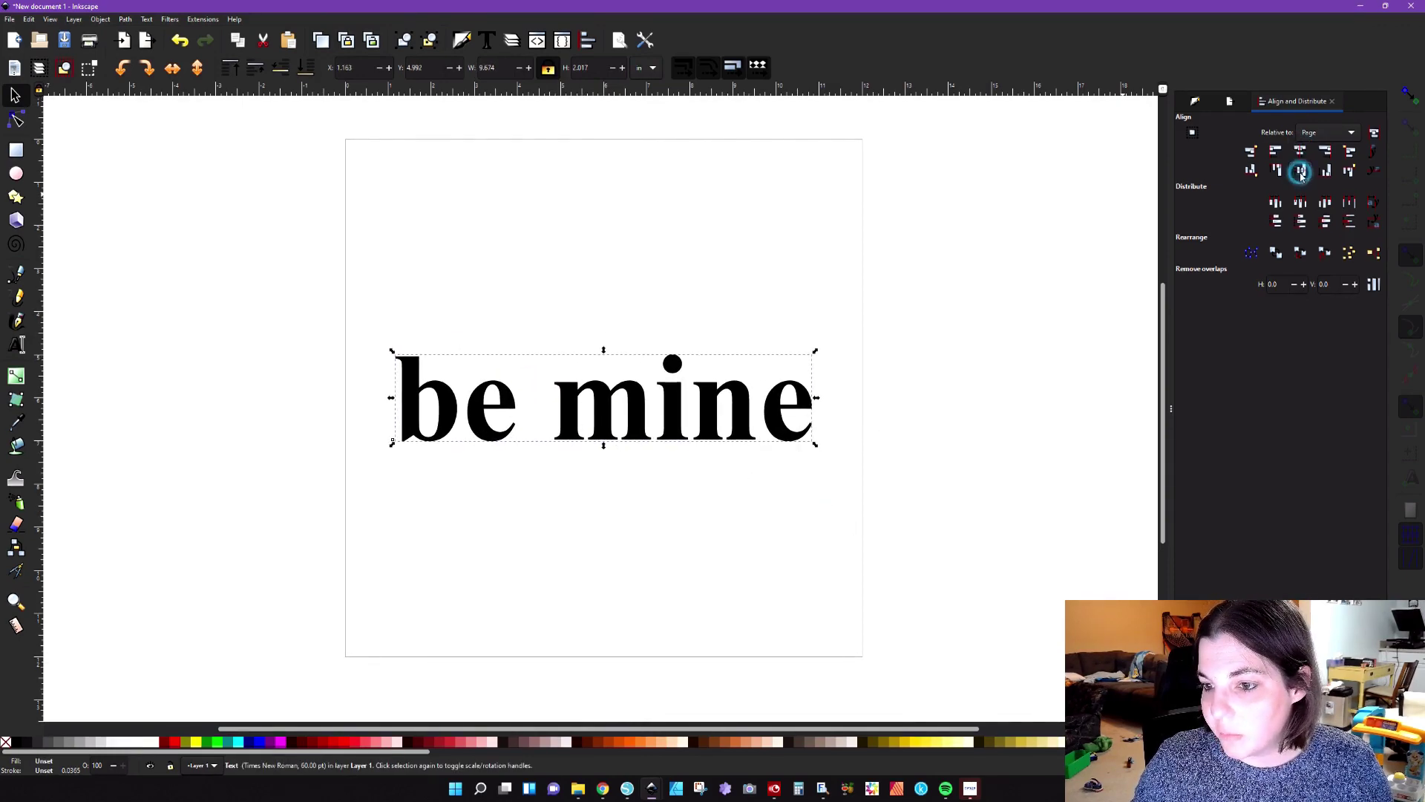
pyautogui.click(646, 236)
pyautogui.click(576, 401)
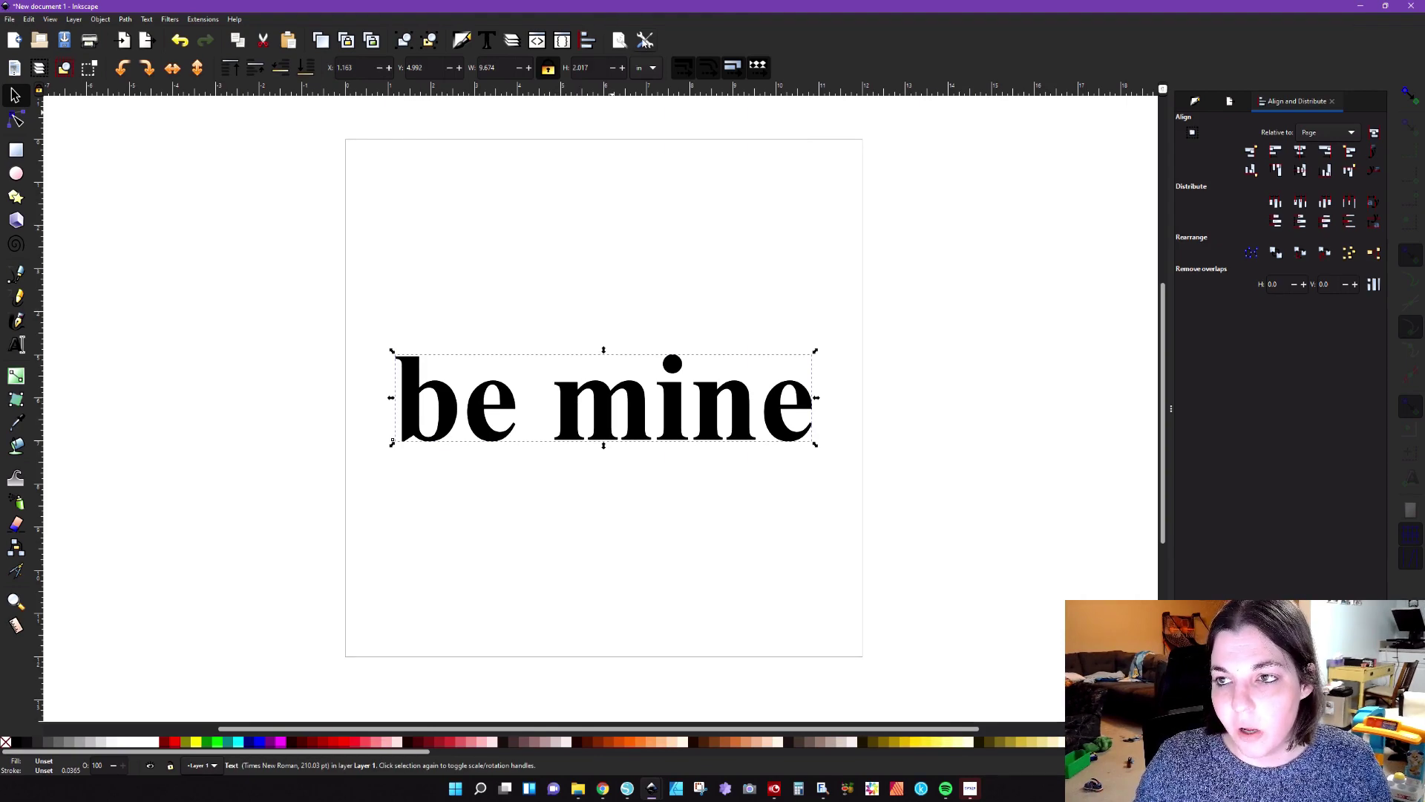
# Check the nudge step in Preferences and move one 'be mine' copy up two steps.
pyautogui.click(644, 41)
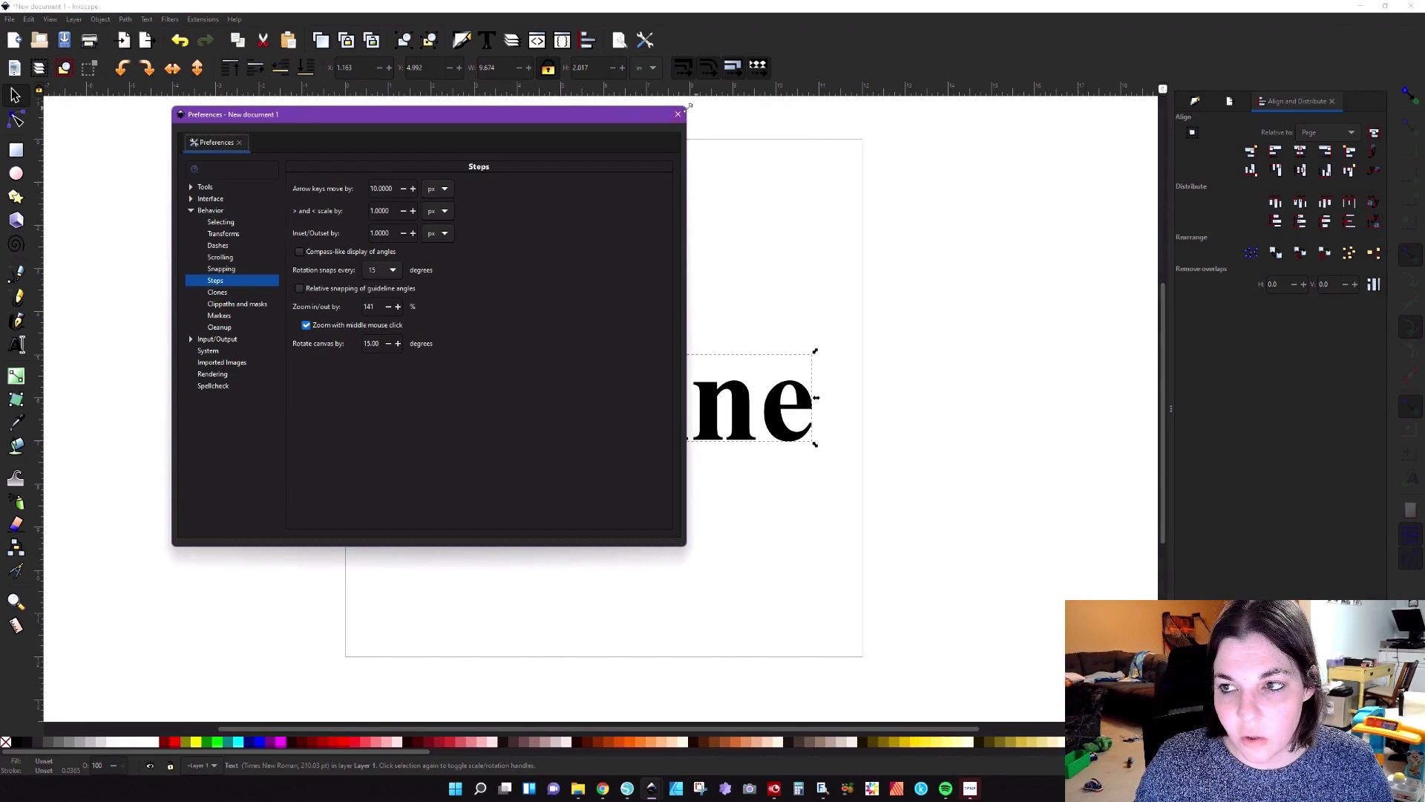
pyautogui.click(677, 116)
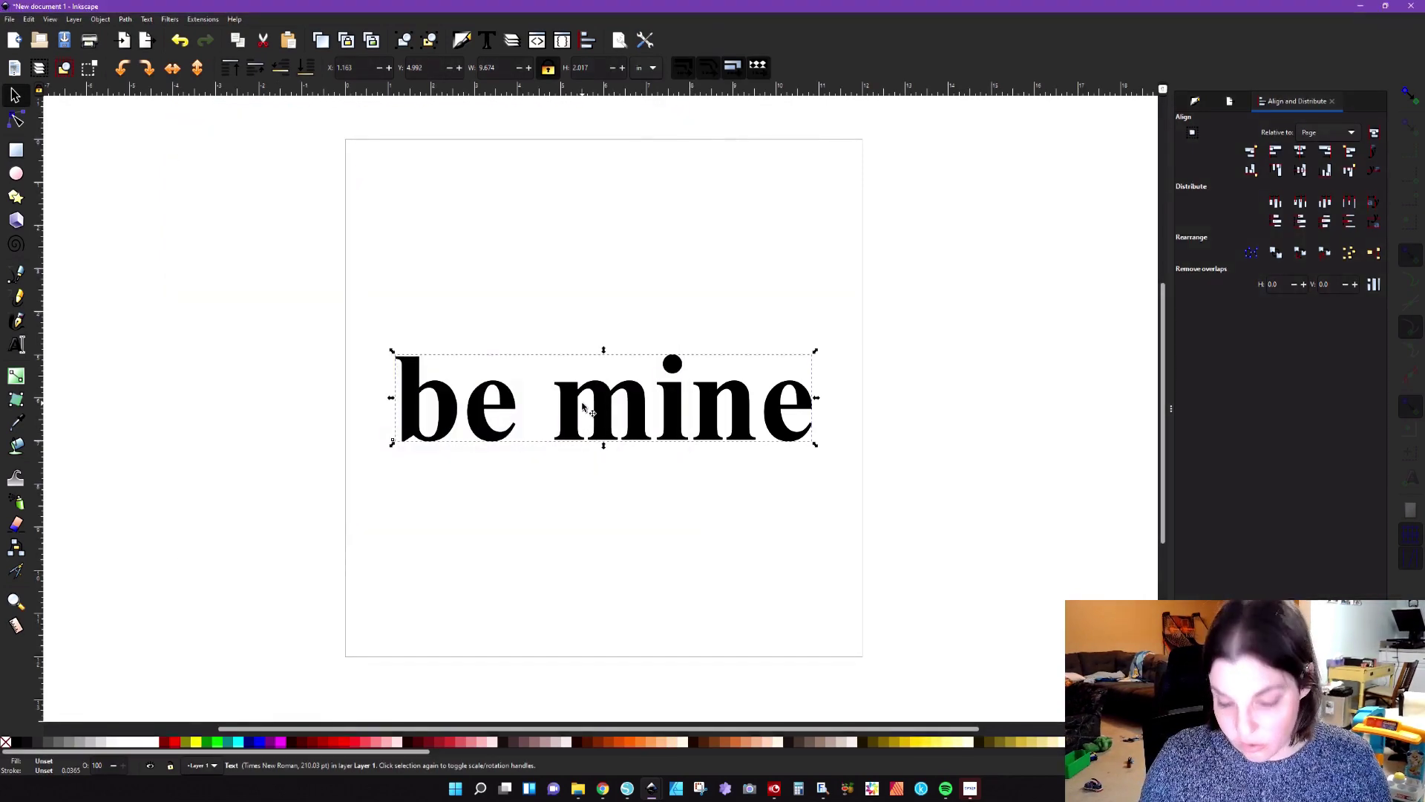
pyautogui.press('Up')
pyautogui.press('Up')
pyautogui.press('Up')
pyautogui.press('Up')
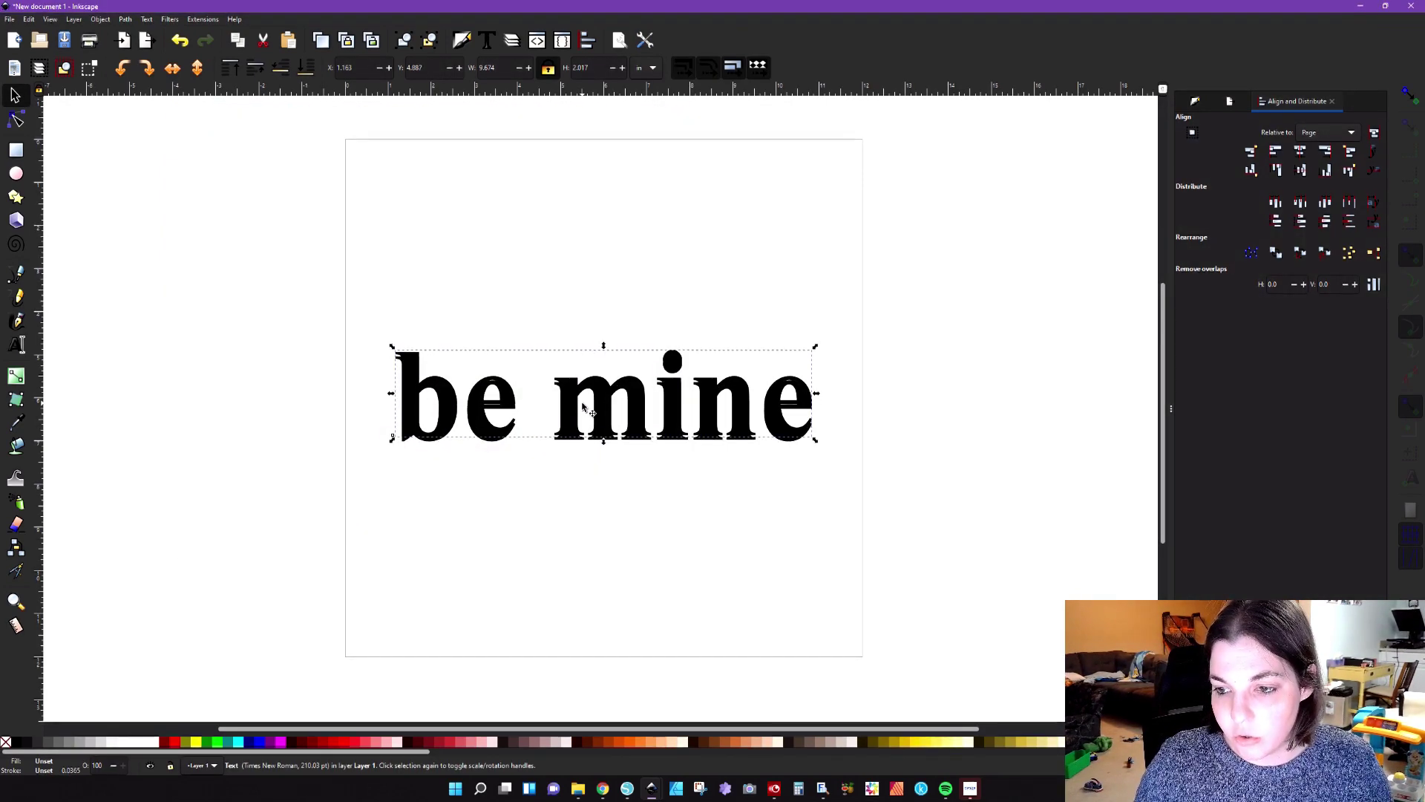
pyautogui.press('Up')
pyautogui.press('Up')
pyautogui.press('Up')
pyautogui.press('Up')
pyautogui.press('Up')
pyautogui.press('Up')
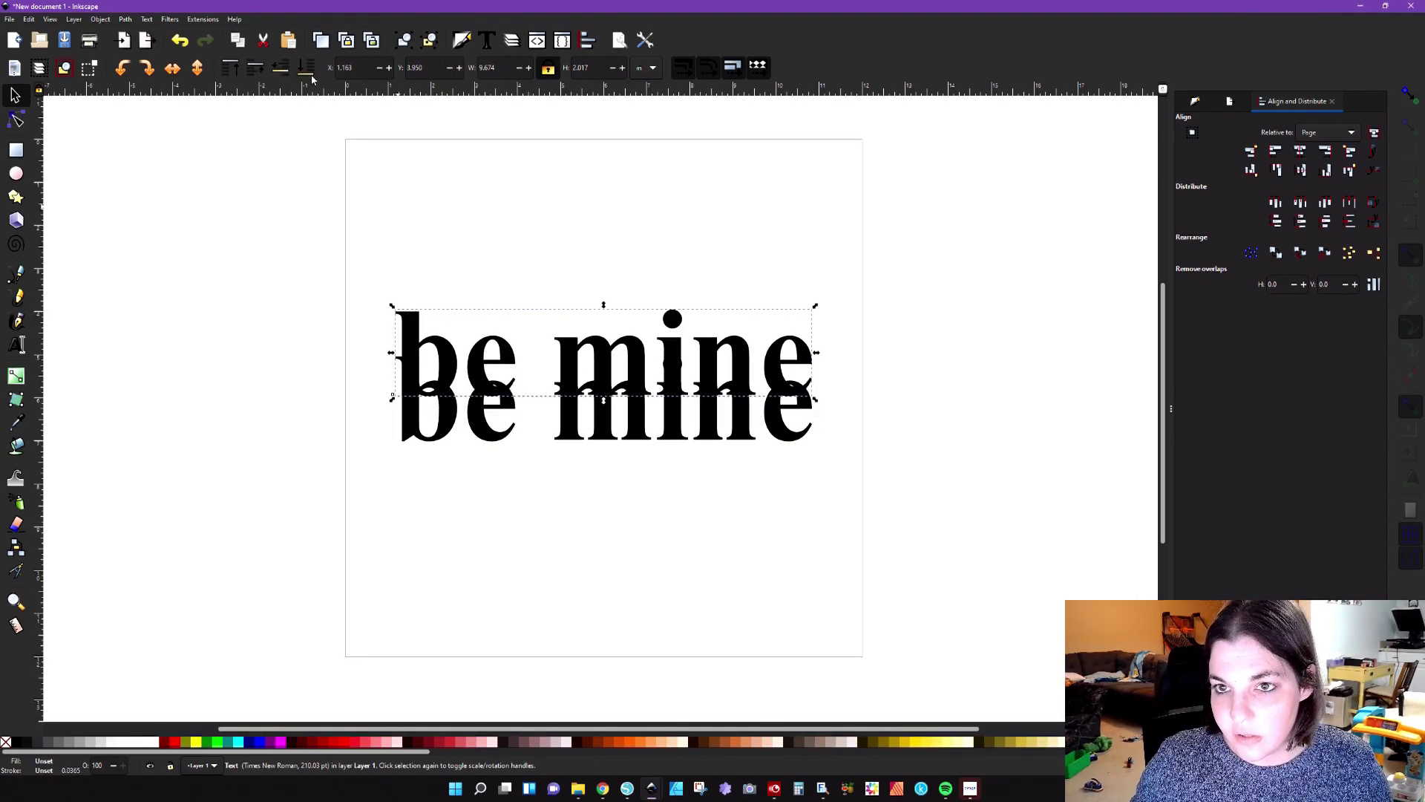
# Move the lower 'be mine' copy down two steps.
pyautogui.click(360, 429)
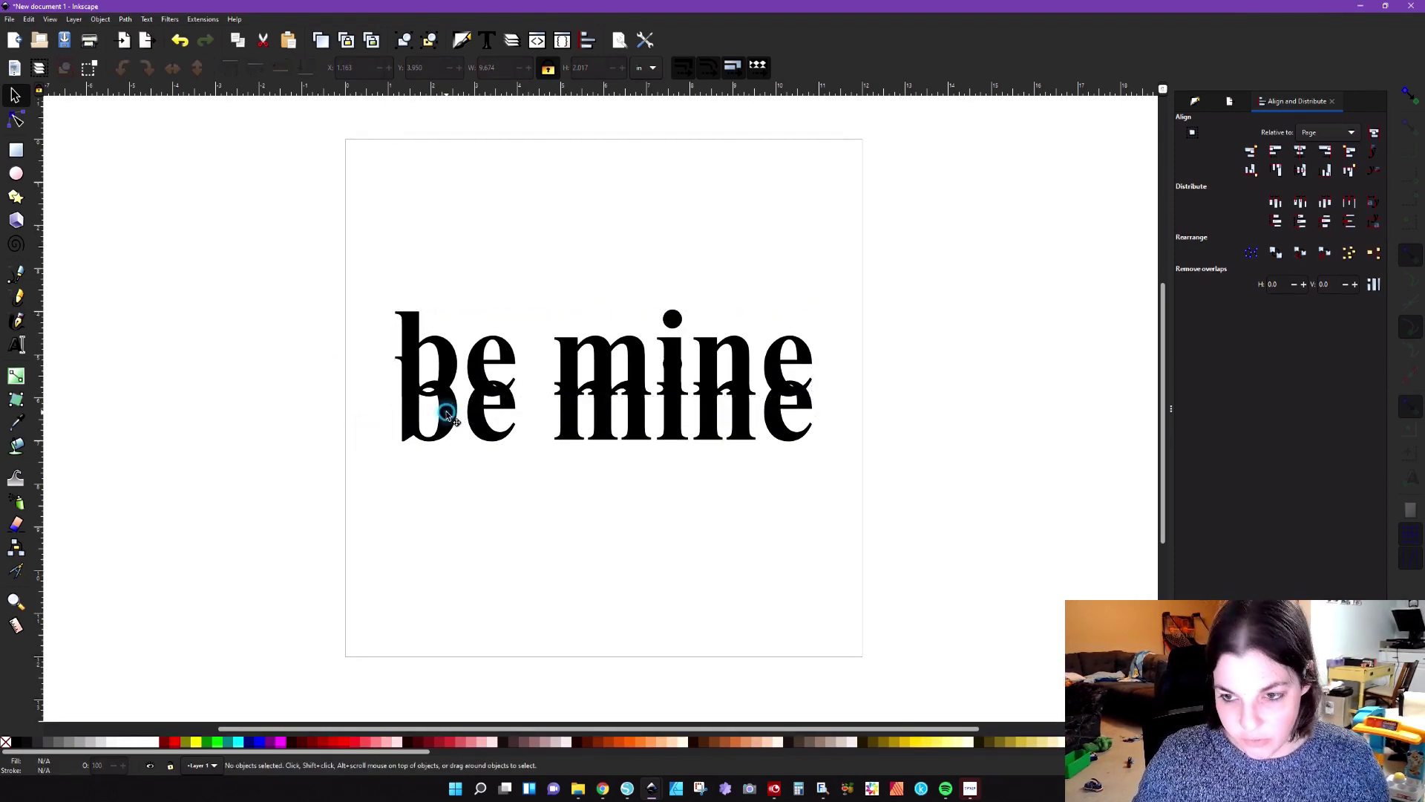
pyautogui.click(447, 415)
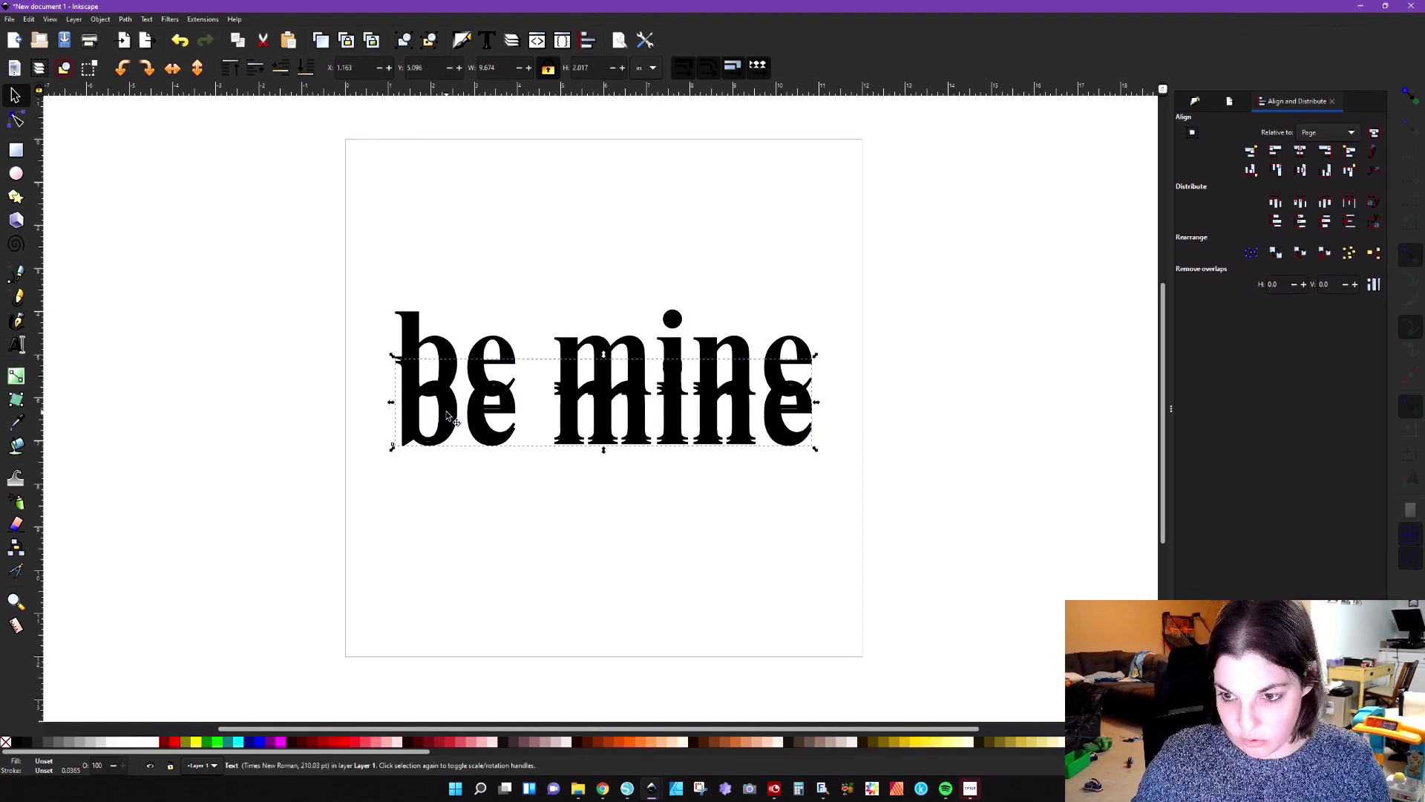
pyautogui.press('Down')
pyautogui.press('Down')
pyautogui.press('Down')
pyautogui.press('Down')
pyautogui.press('Down')
pyautogui.press('Down')
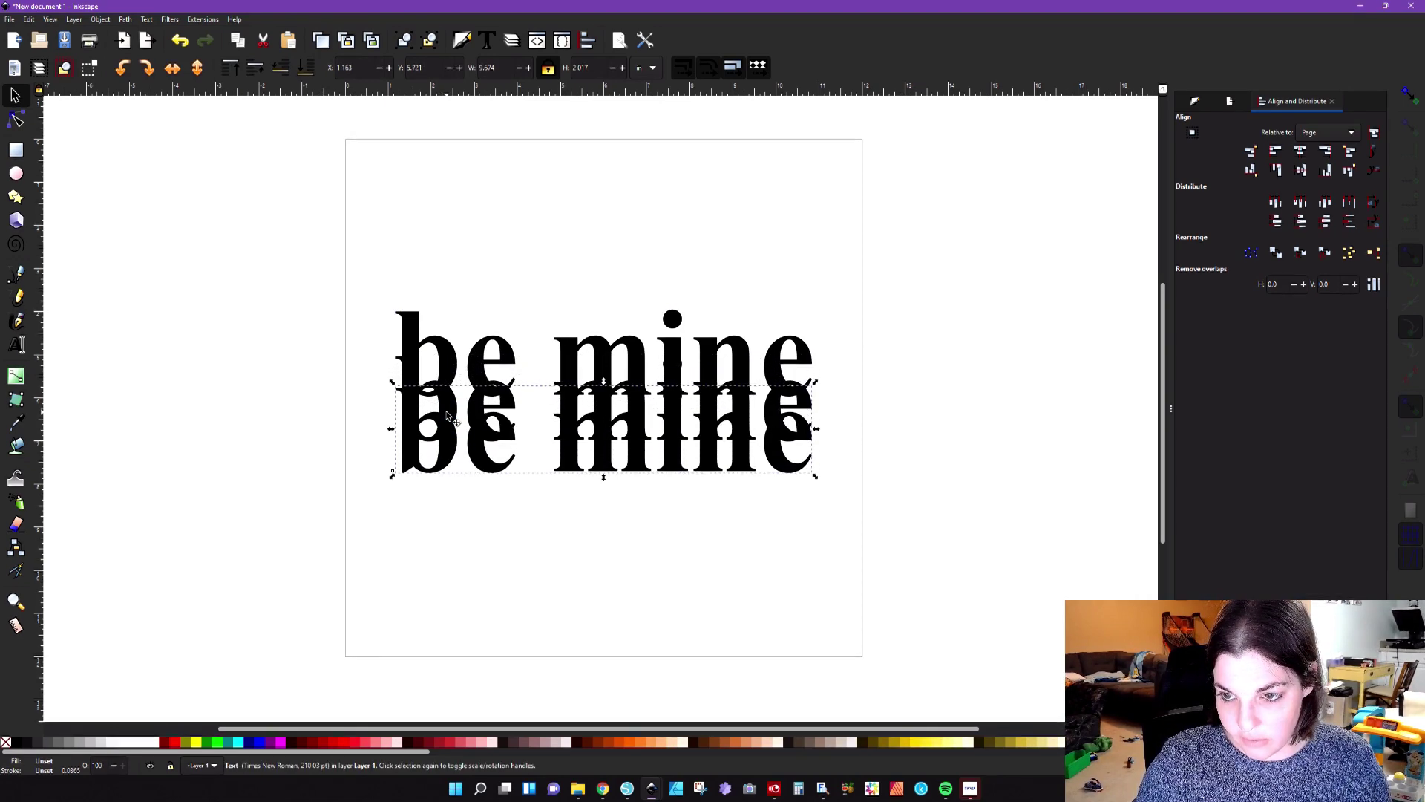
pyautogui.press('Down')
pyautogui.press('Down')
pyautogui.press('Down')
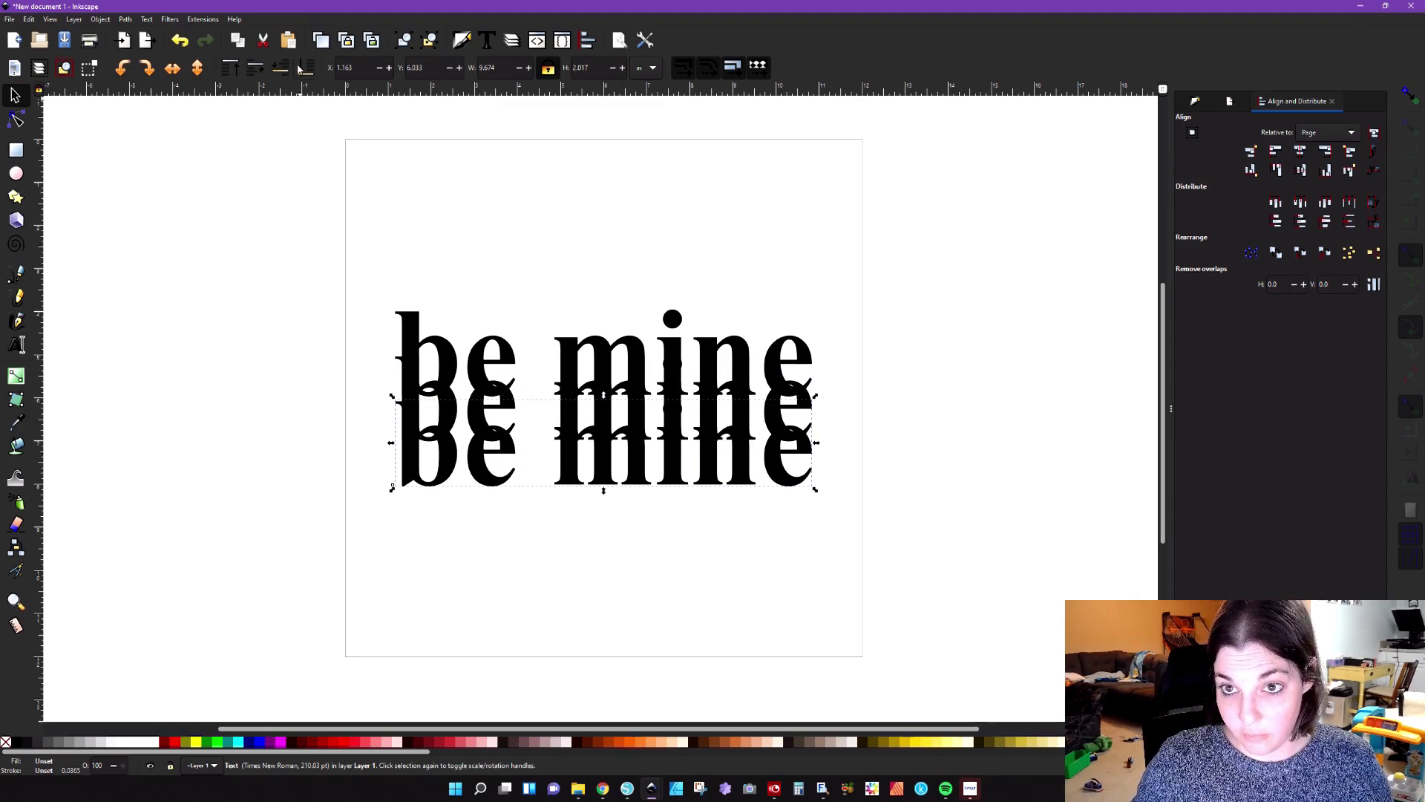
pyautogui.click(350, 517)
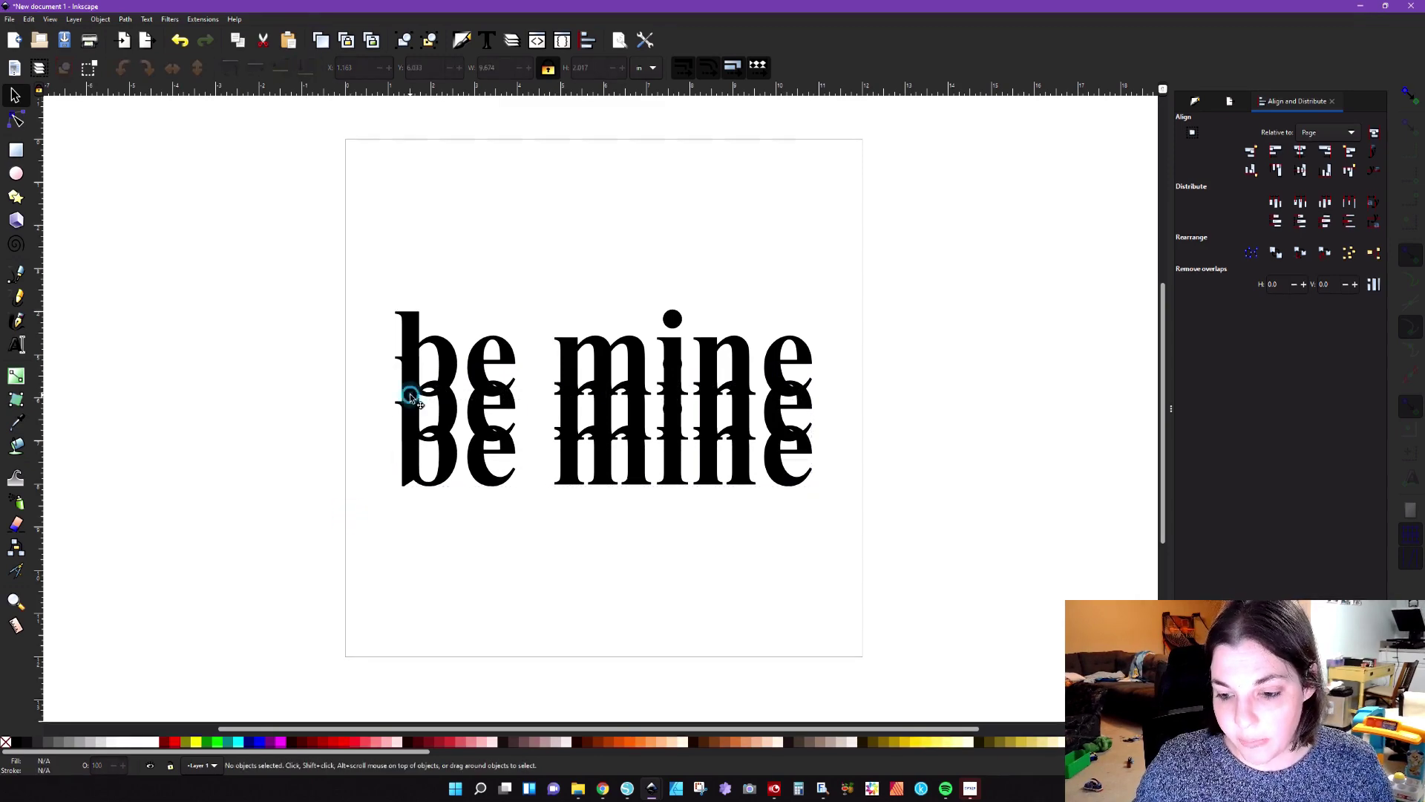
pyautogui.click(411, 397)
# Fill the middle 'be mine' dark red and make the top copy a black outline with no fill.
pyautogui.click(326, 741)
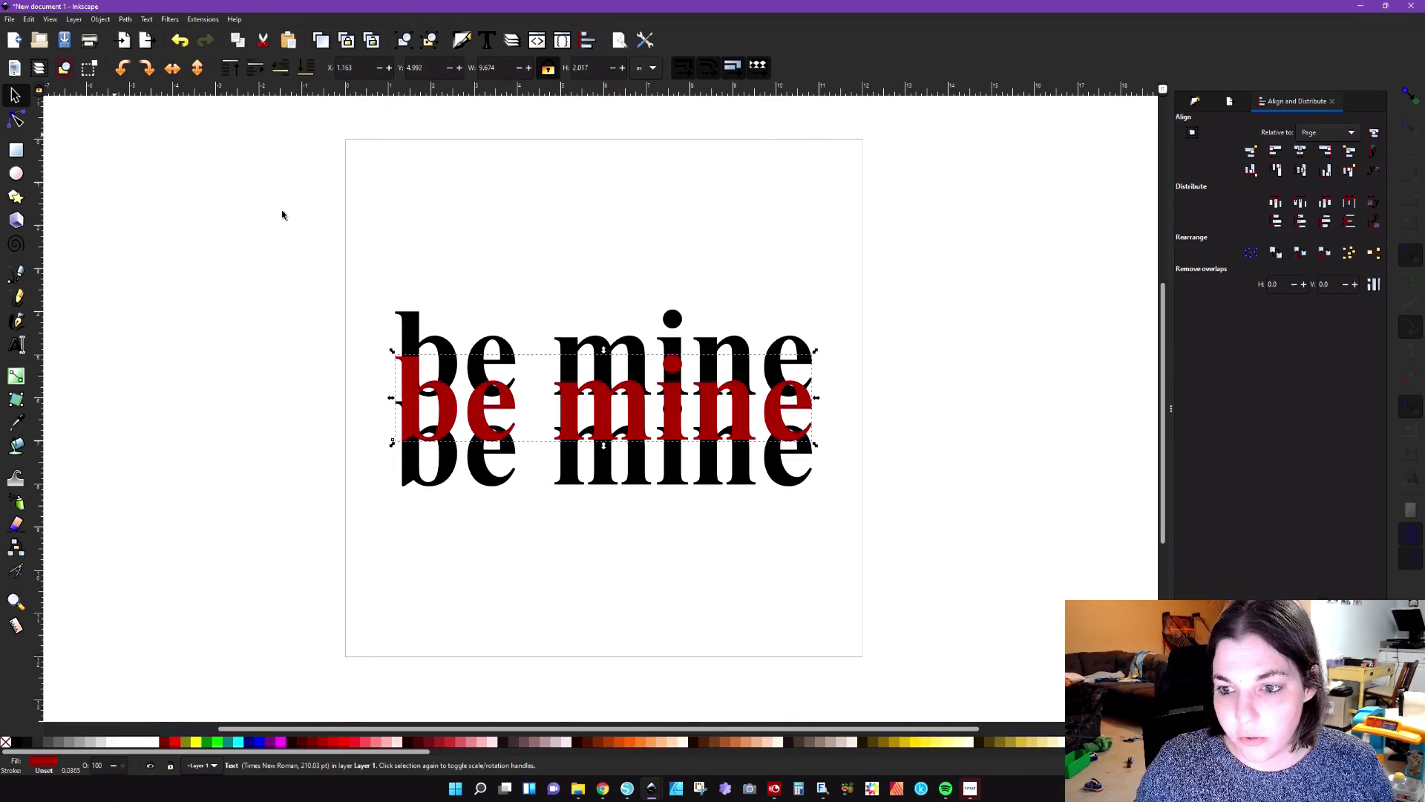
pyautogui.click(408, 326)
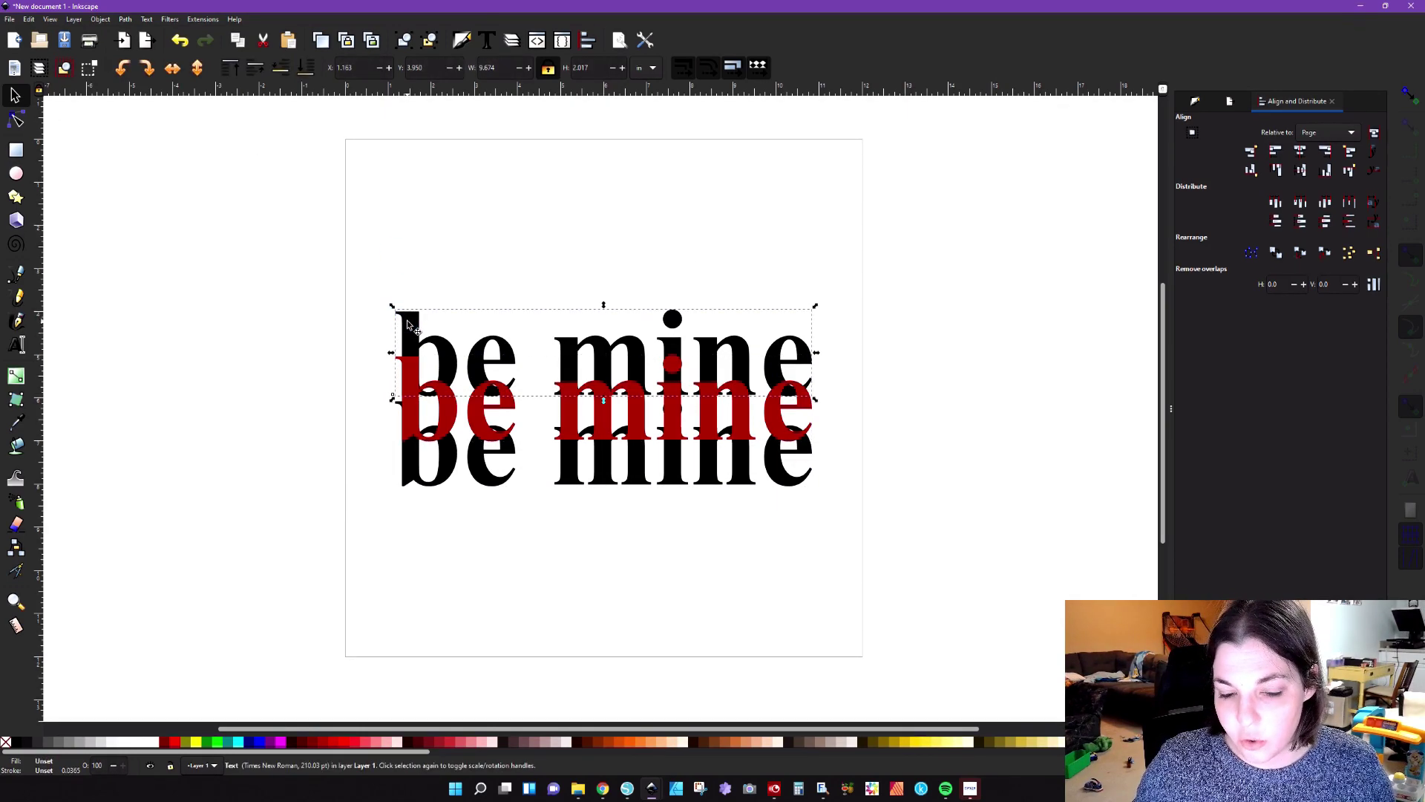
pyautogui.keyDown('shift'); pyautogui.click(17, 744); pyautogui.keyUp('shift')
pyautogui.click(6, 743)
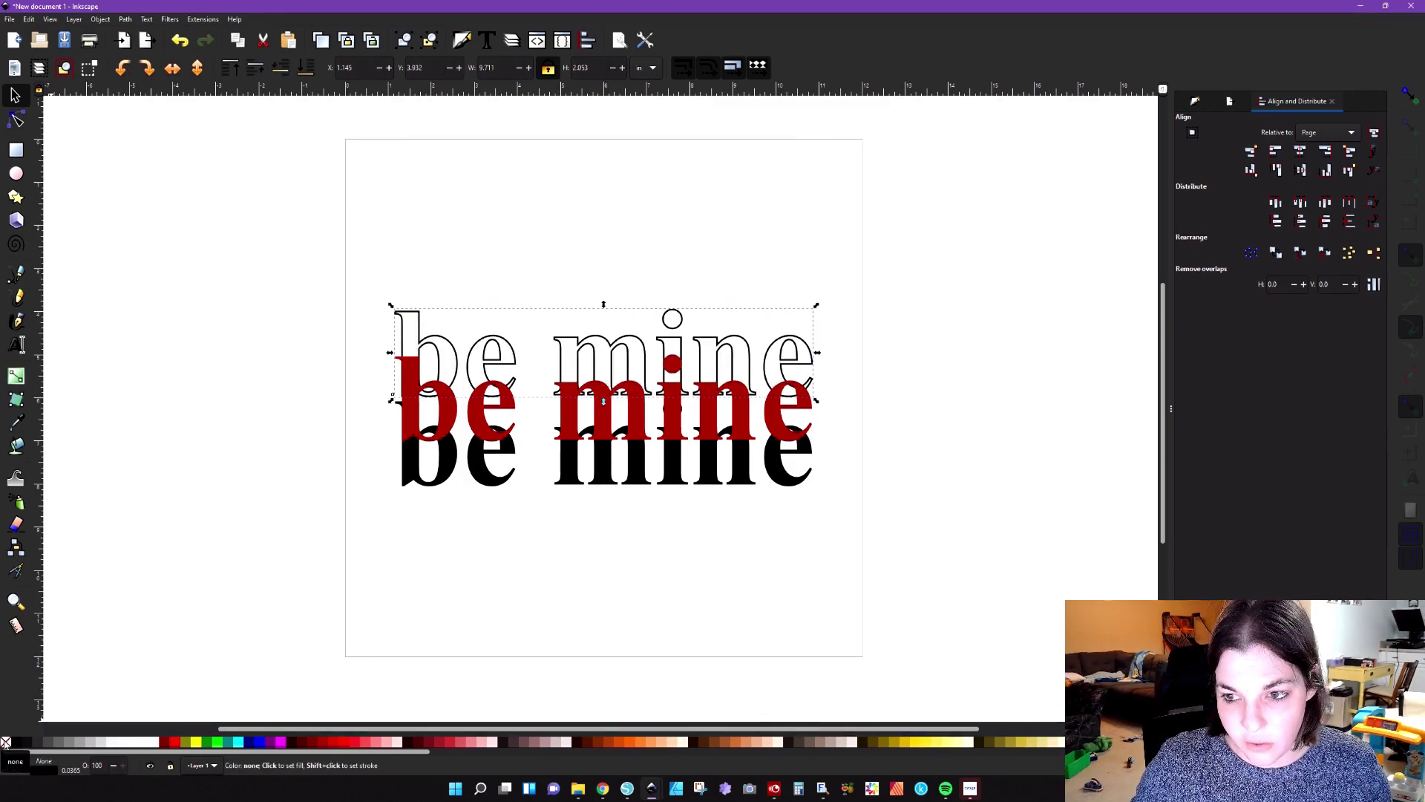
# Remove the fill from the bottom copy, then select all three texts.
pyautogui.click(446, 468)
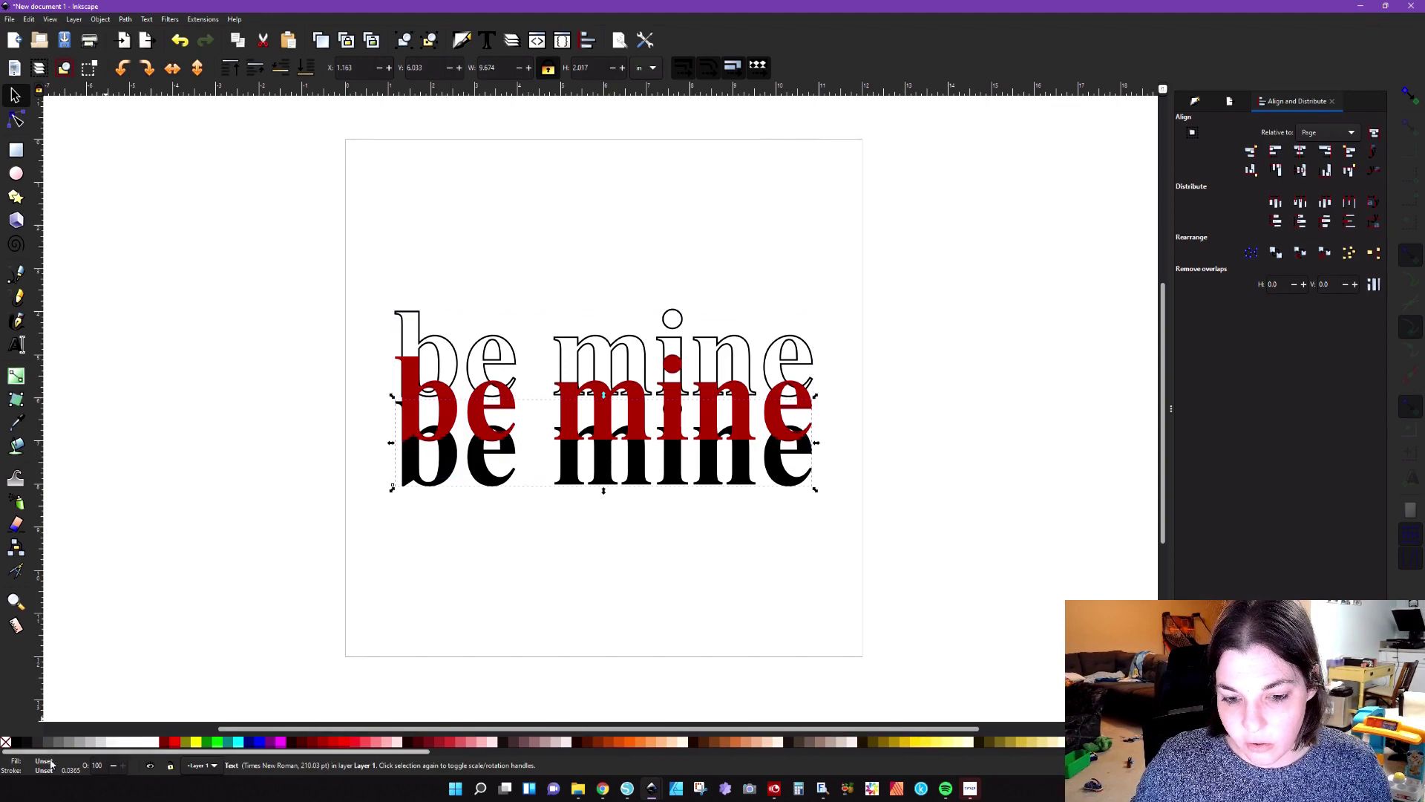
pyautogui.click(6, 742)
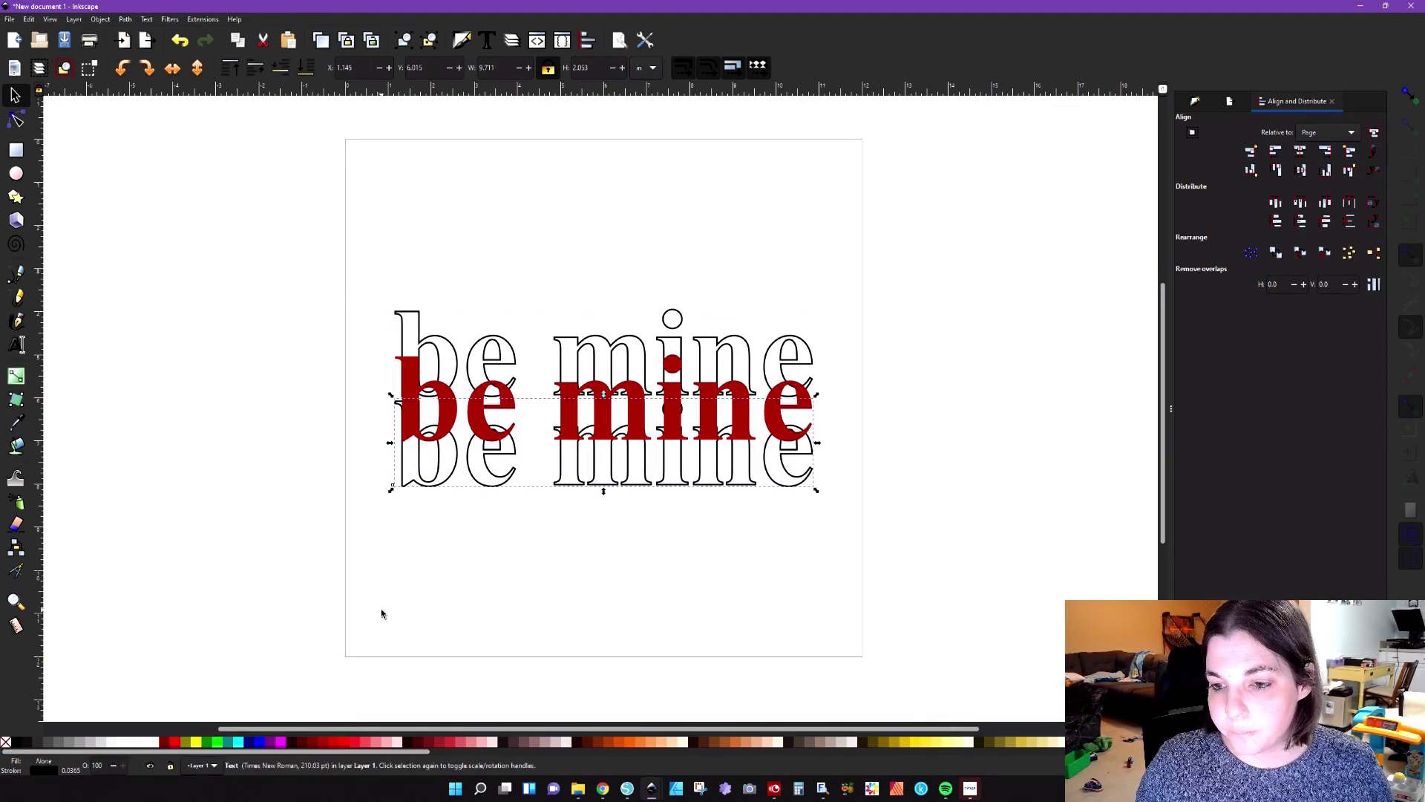
pyautogui.click(350, 274)
pyautogui.moveTo(318, 234); pyautogui.dragTo(954, 599)
# Convert the three texts to paths, then ungroup and union the top outline's letters.
pyautogui.click(101, 20)
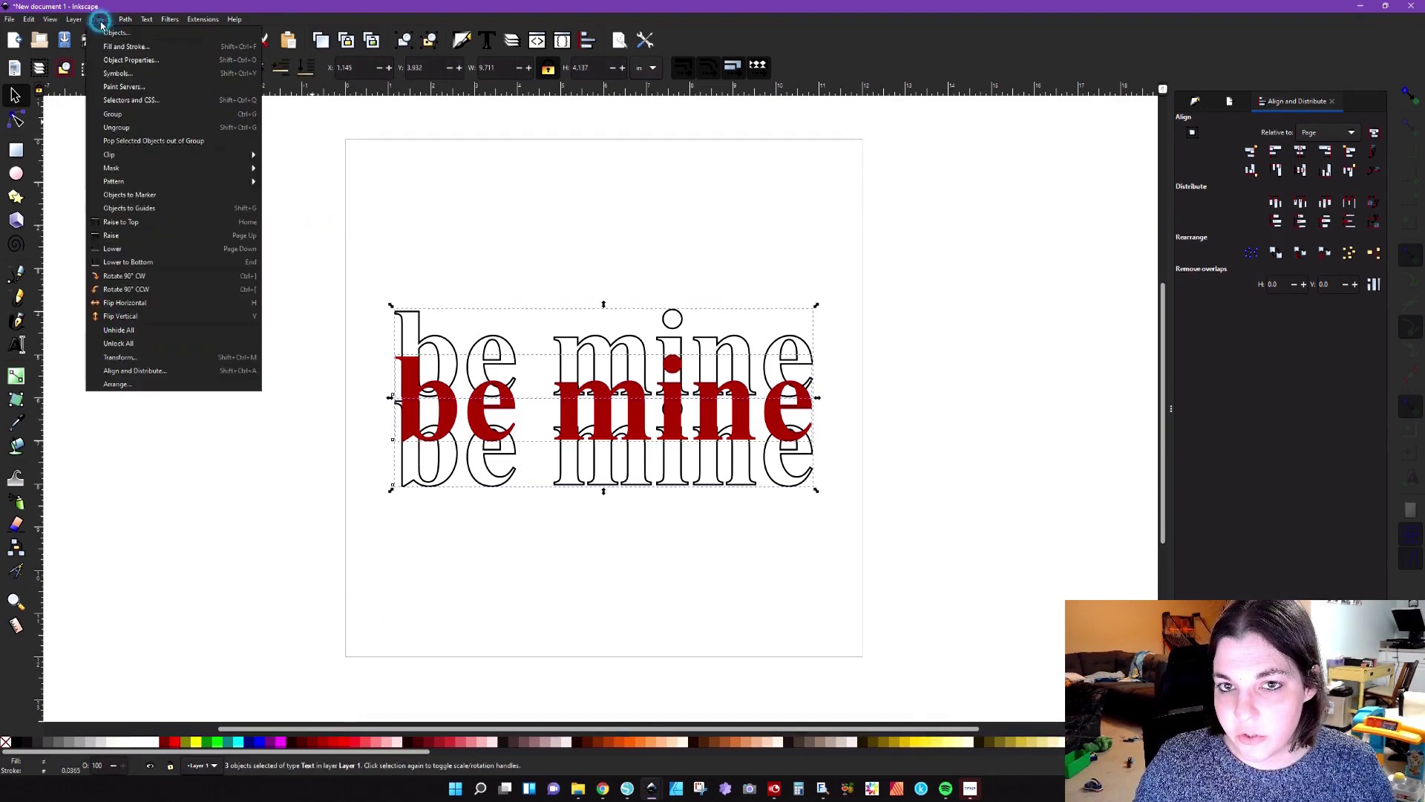
pyautogui.moveTo(131, 18)
pyautogui.press('Escape')
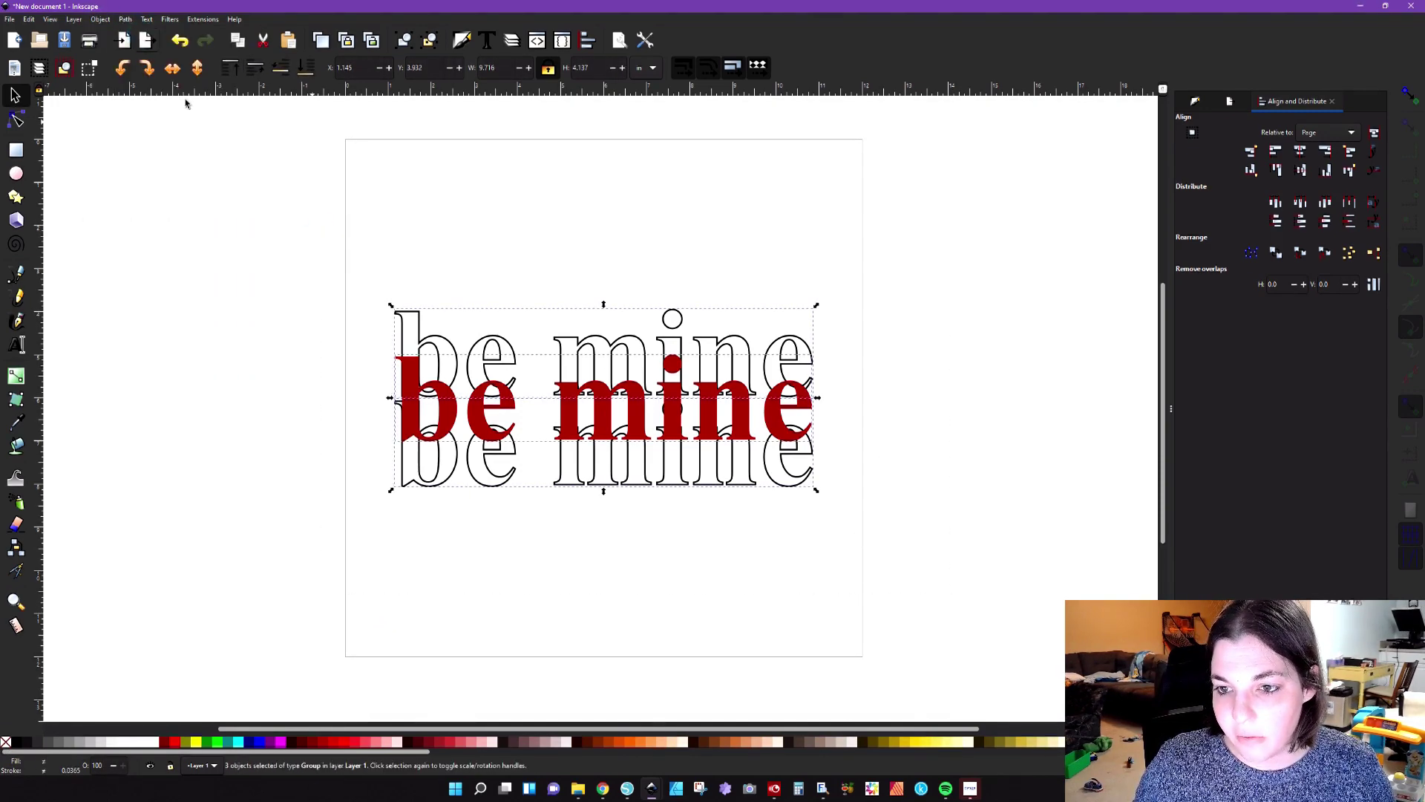
pyautogui.click(348, 230)
pyautogui.click(412, 312)
pyautogui.click(431, 41)
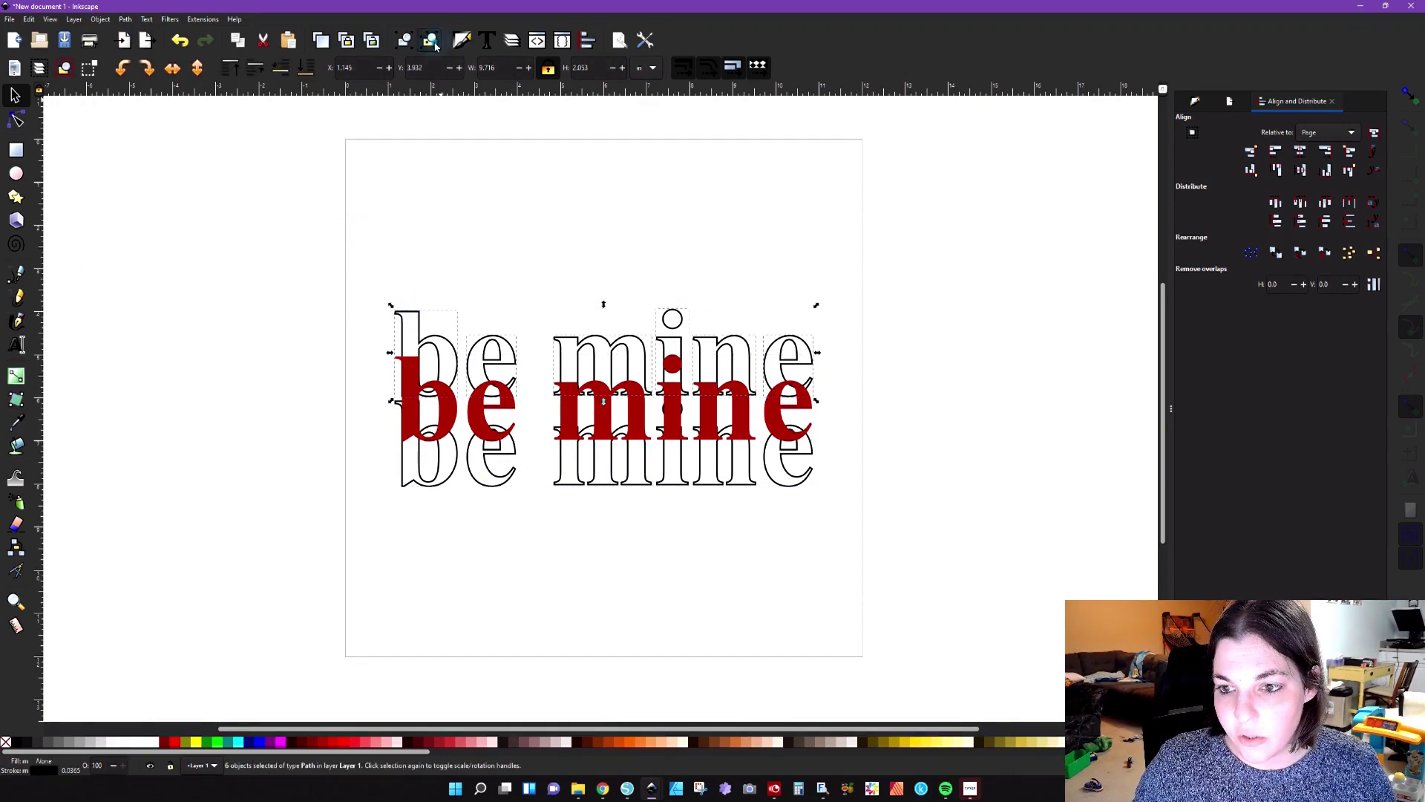
pyautogui.click(123, 21)
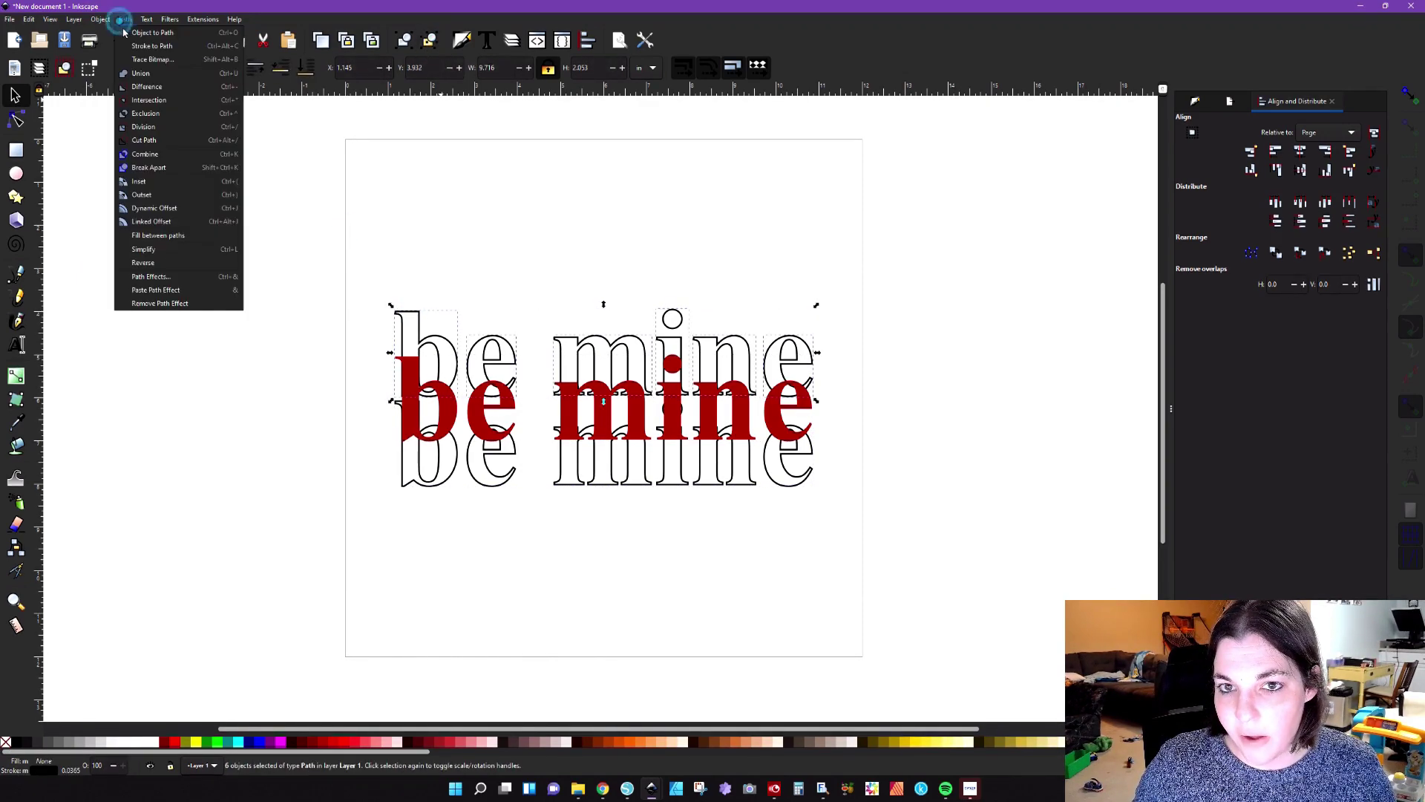
pyautogui.click(141, 73)
# Ungroup and union the letters of the red word and of the lower outline copy.
pyautogui.click(451, 415)
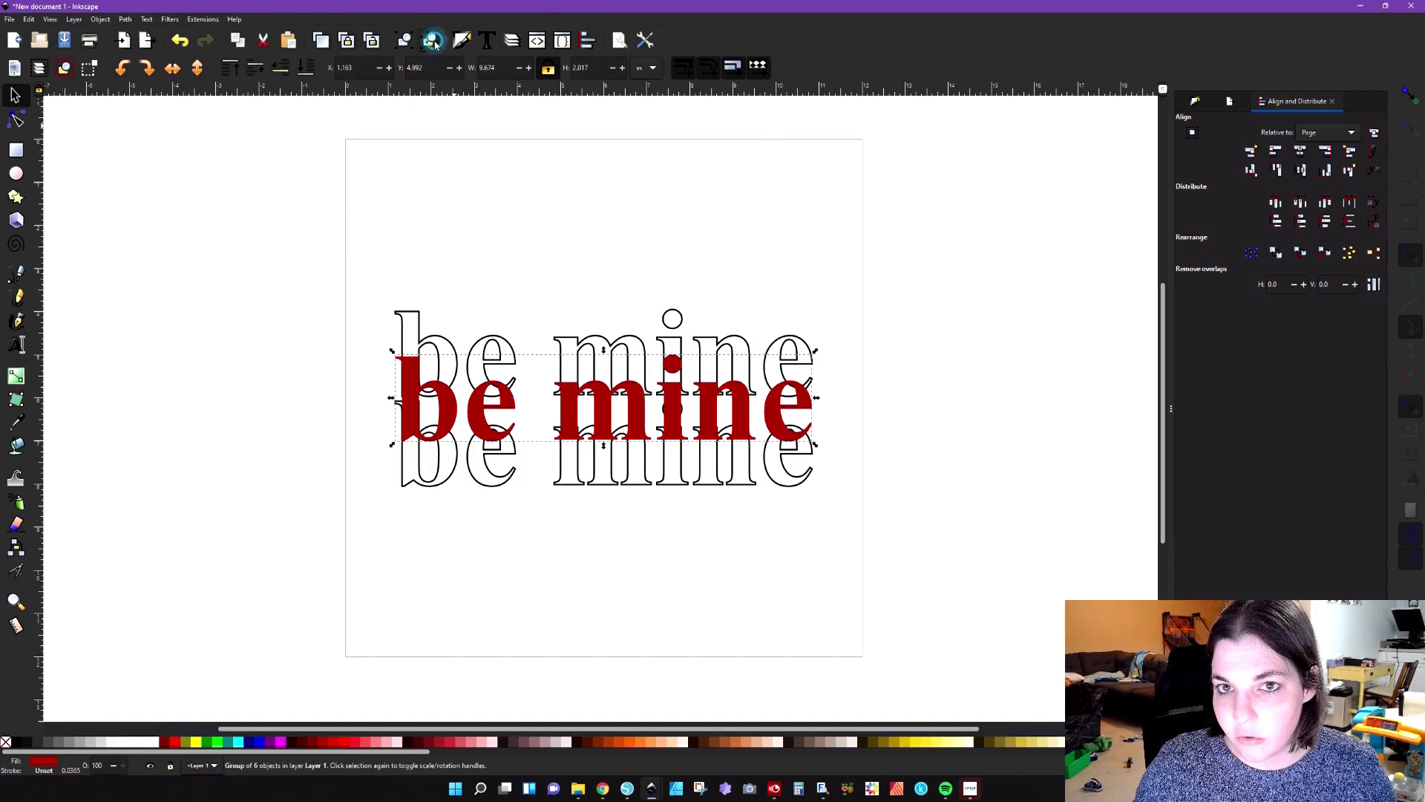
pyautogui.click(433, 42)
pyautogui.click(125, 19)
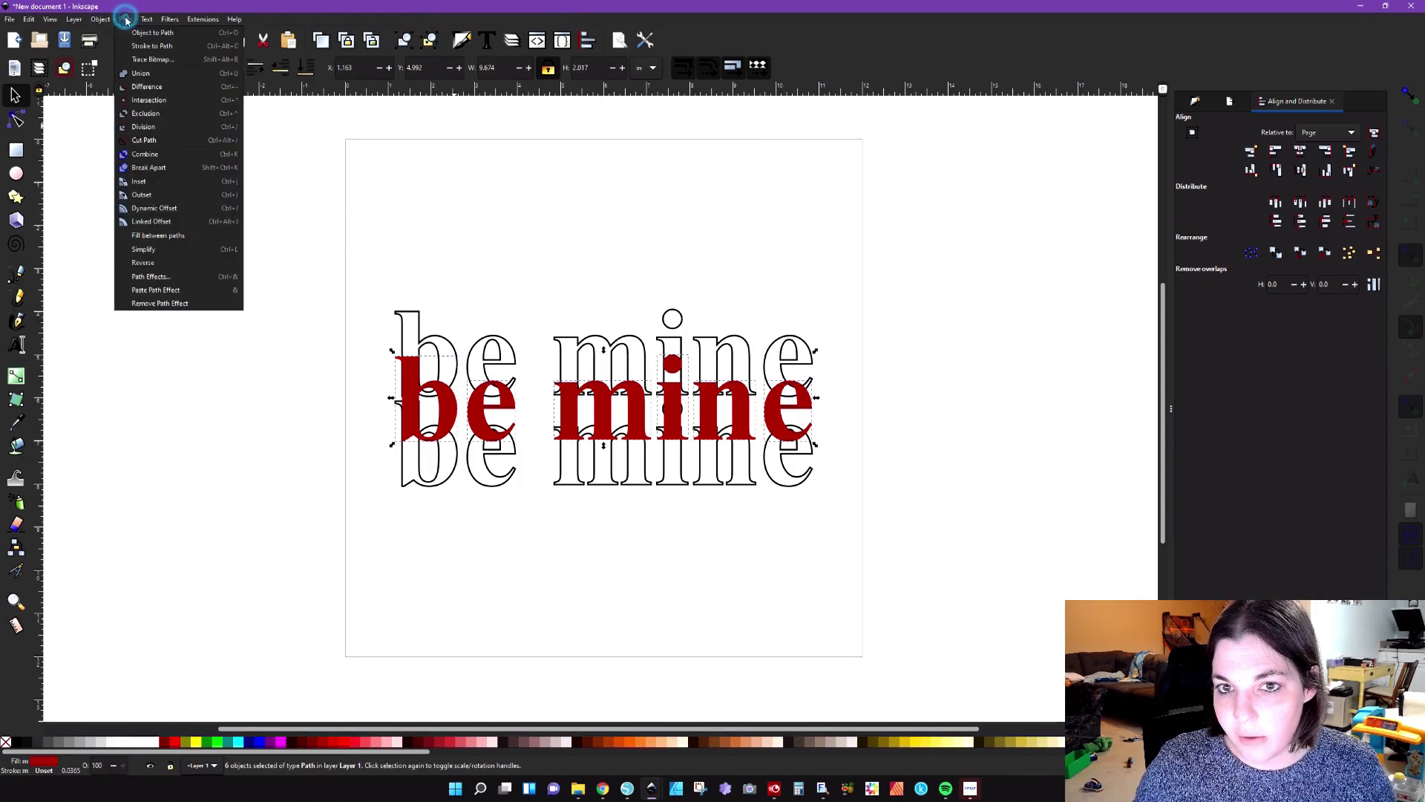
pyautogui.click(140, 74)
pyautogui.click(443, 471)
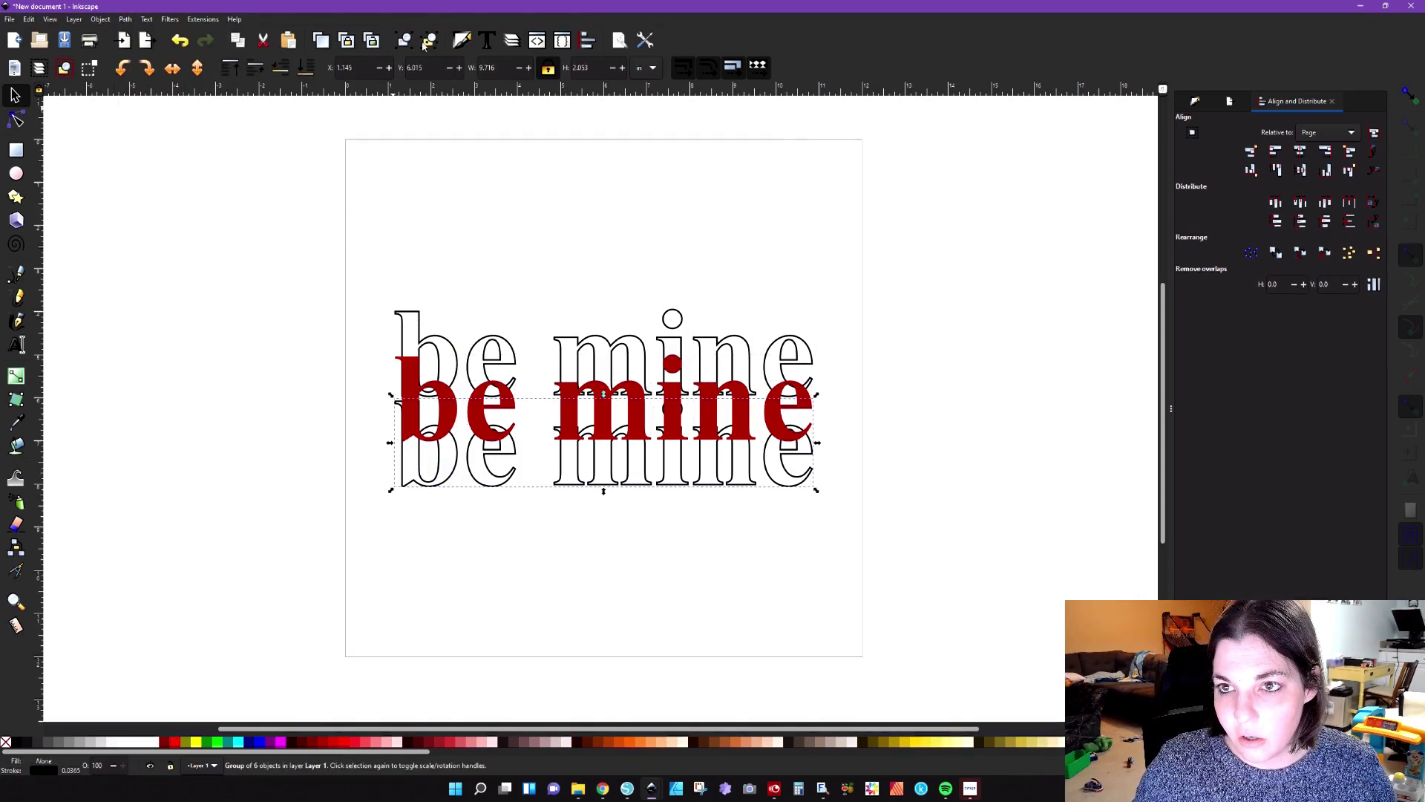
pyautogui.click(428, 42)
pyautogui.click(125, 20)
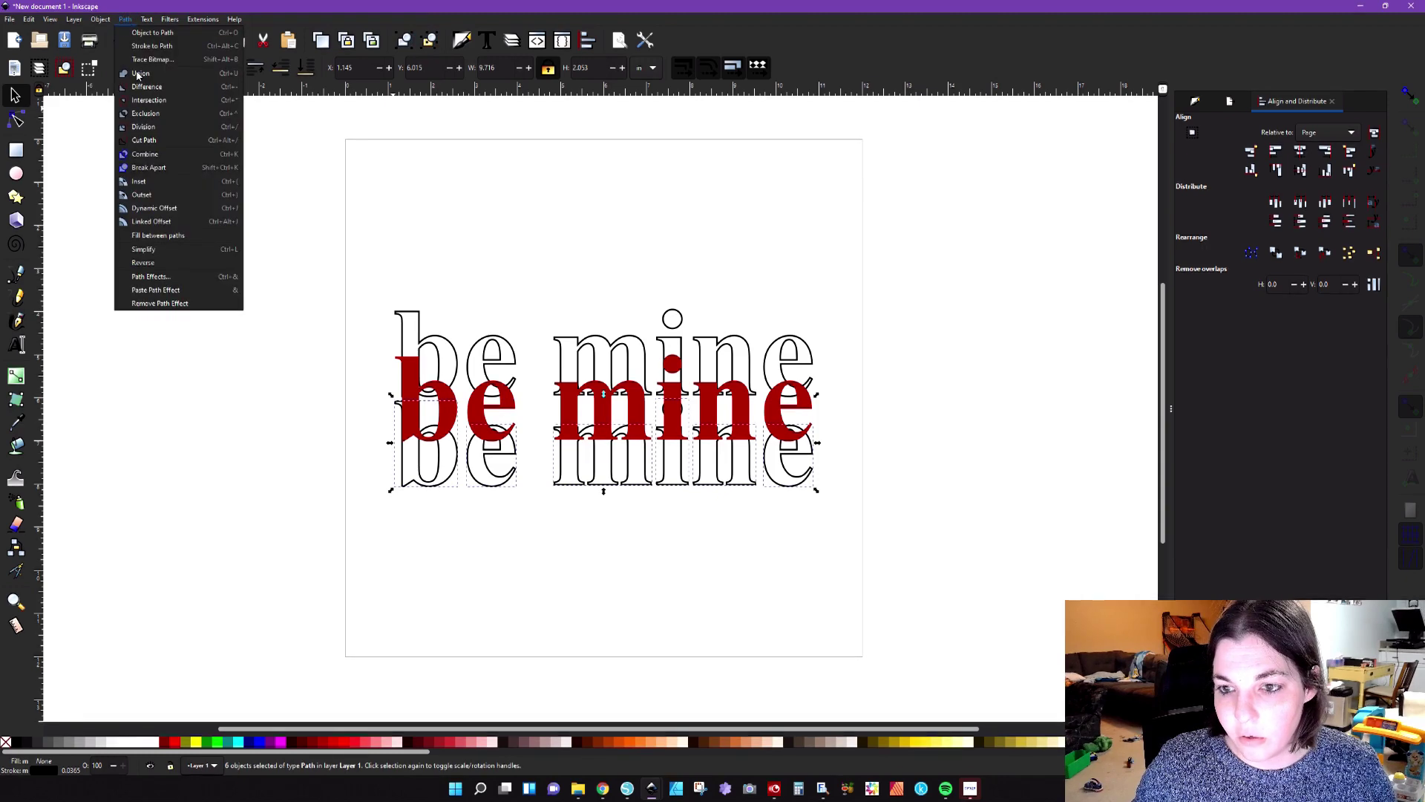
pyautogui.click(137, 75)
pyautogui.click(224, 321)
# Outset the red 'be mine' path three times with Ctrl+) to thicken its letters.
pyautogui.click(451, 408)
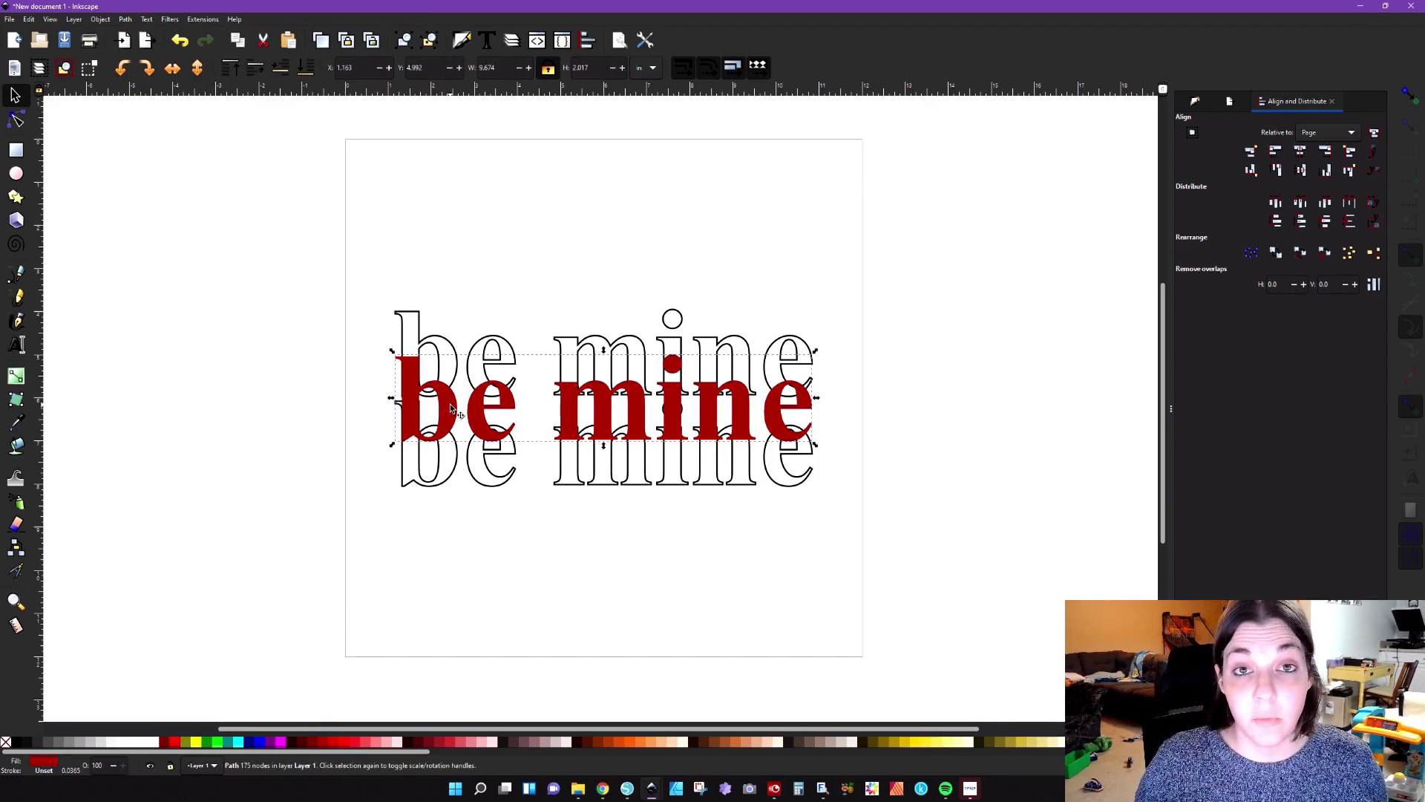
pyautogui.press('ctrl')
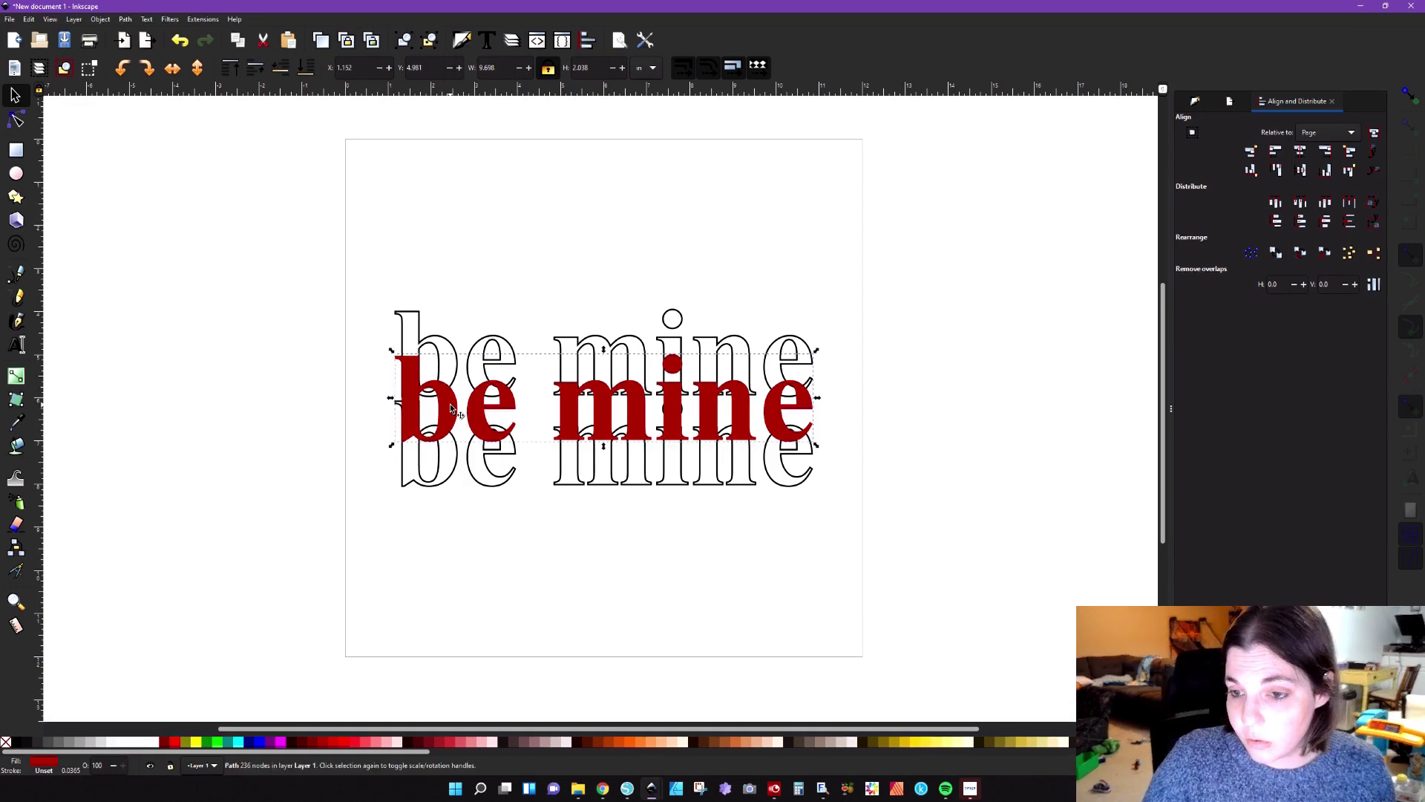
pyautogui.press('.')
pyautogui.press('.')
pyautogui.press('.')
pyautogui.press('.')
pyautogui.hotkey('ctrl', ')')
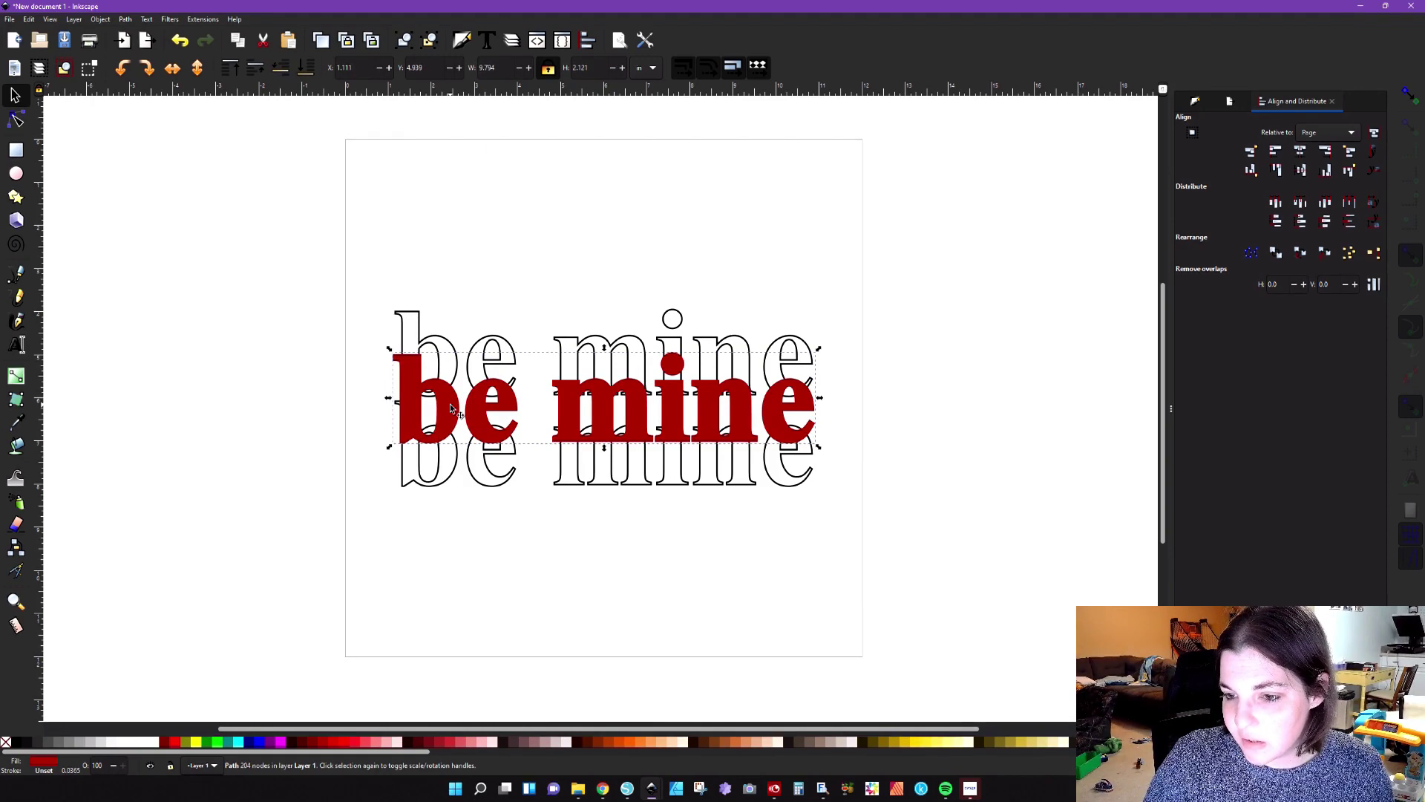
pyautogui.hotkey('ctrl', ')')
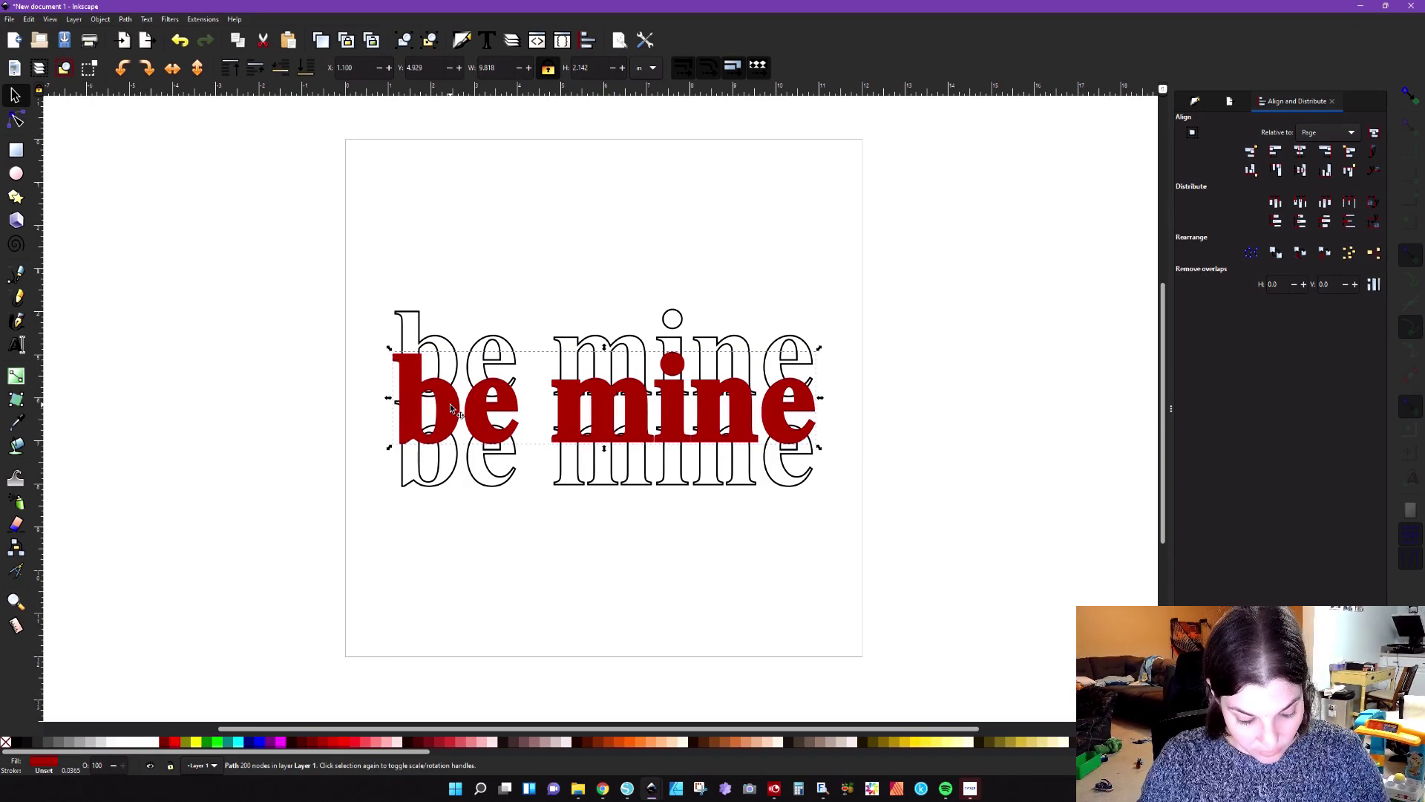
pyautogui.press('ctrl')
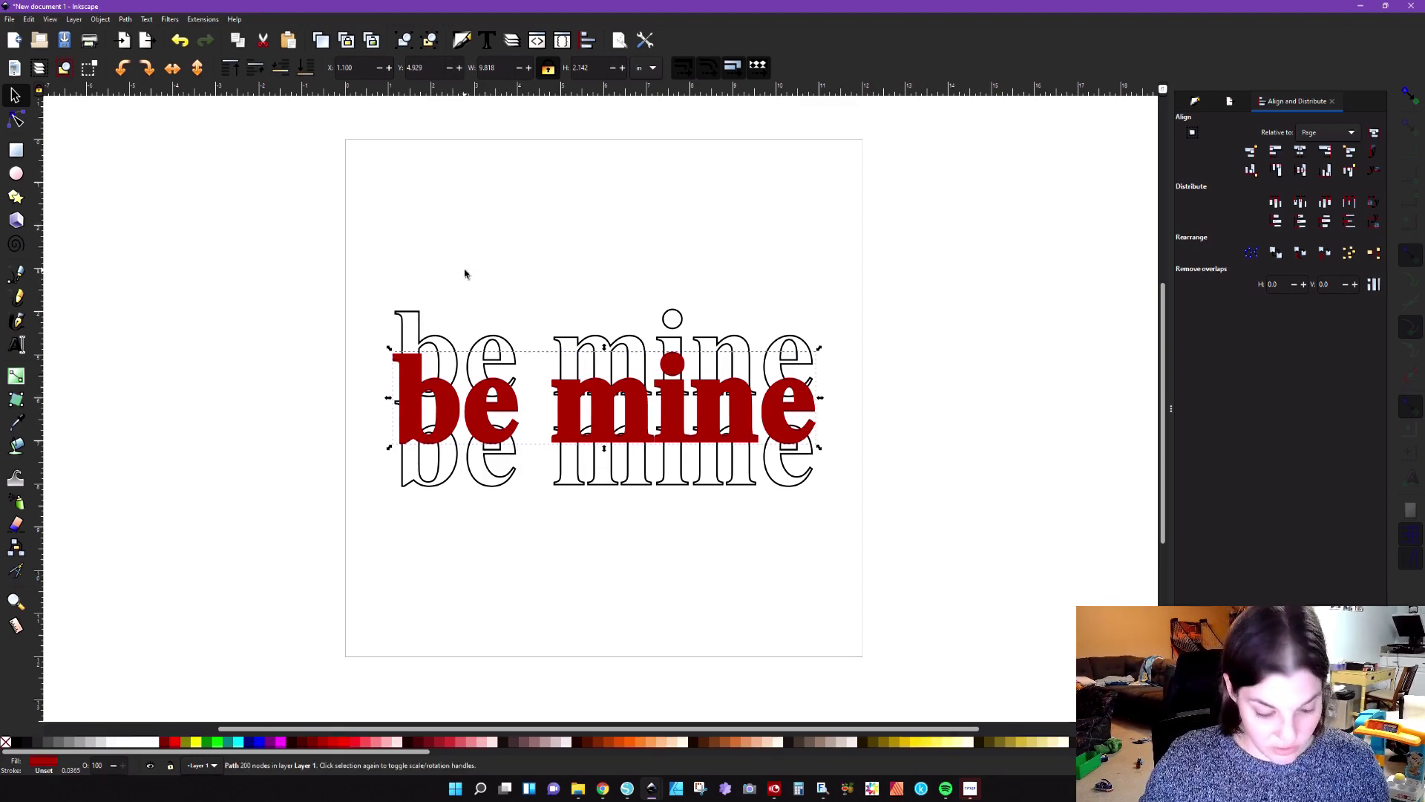
pyautogui.press('shift')
# Subtract the red word from the upper outlined copy with Path > Difference.
pyautogui.keyDown('shift'); pyautogui.click(414, 314); pyautogui.keyUp('shift')
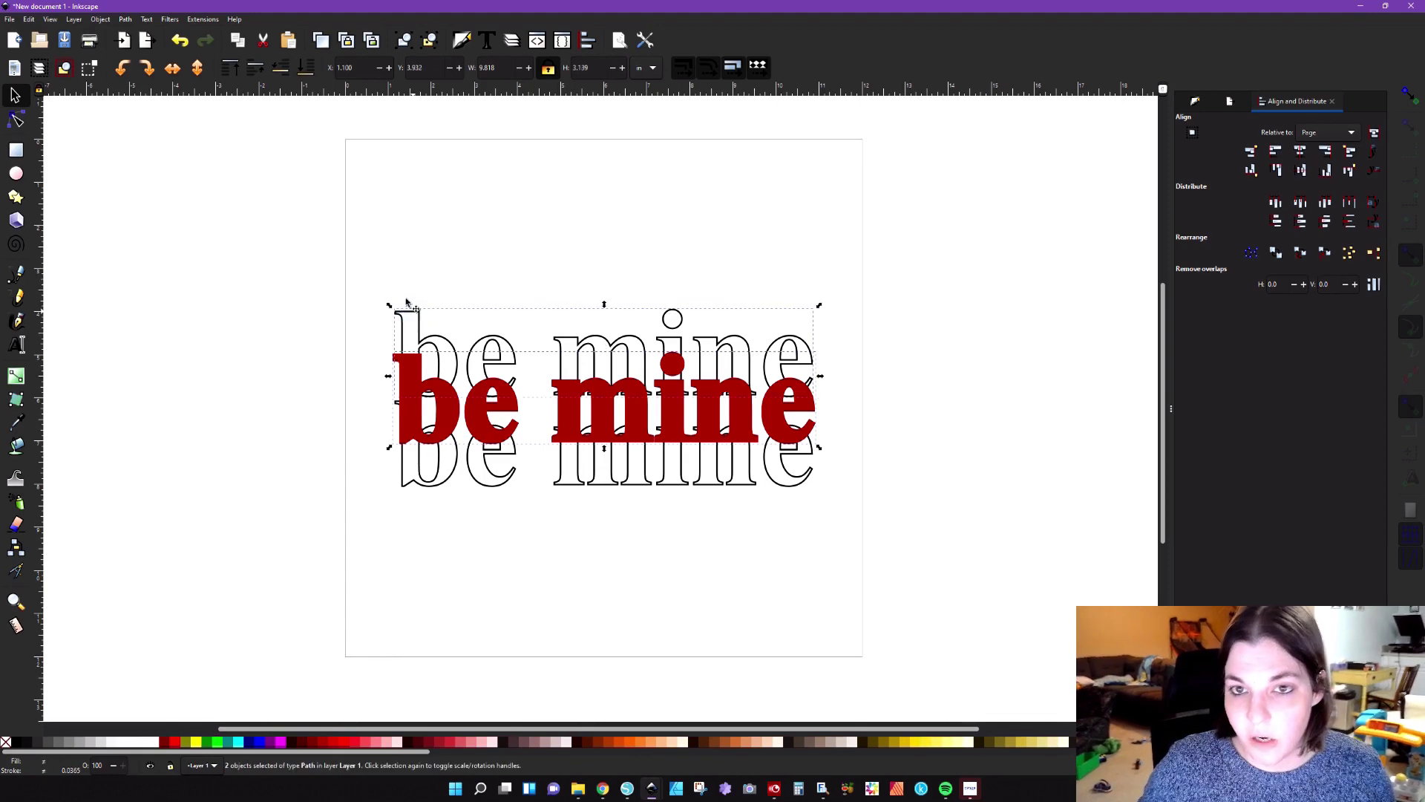
pyautogui.click(125, 18)
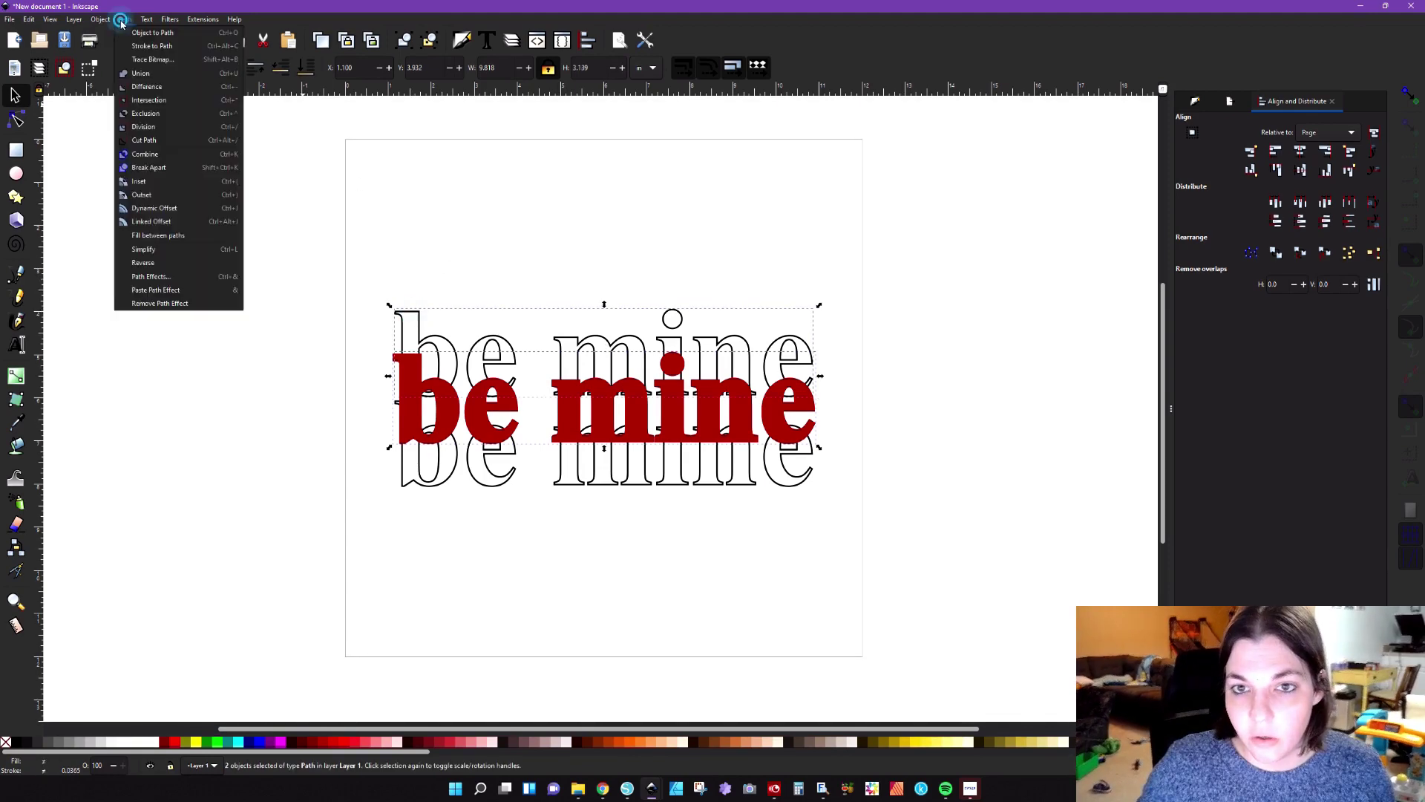
pyautogui.click(154, 99)
pyautogui.click(256, 393)
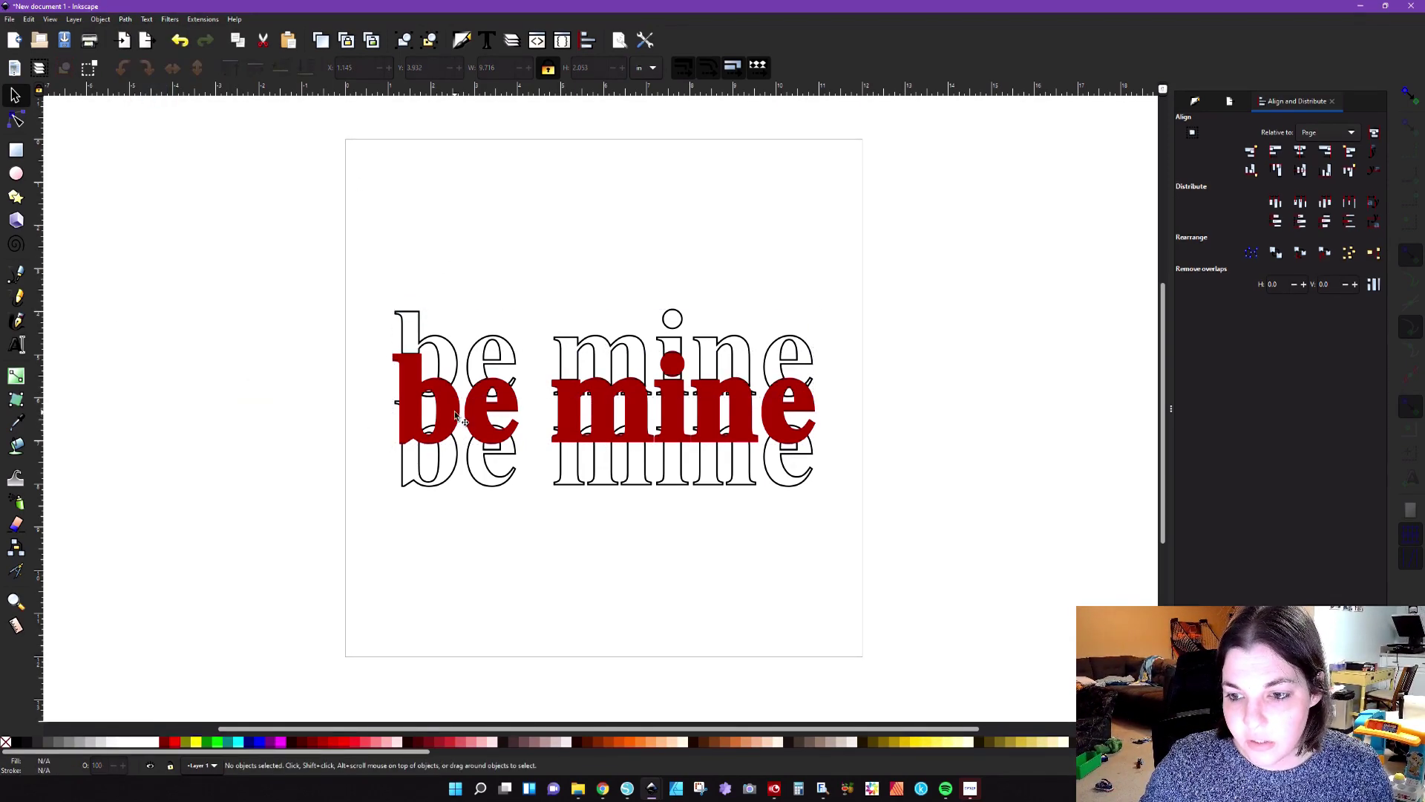
# Subtract the red word from the lower outlined copy as well.
pyautogui.click(457, 416)
pyautogui.keyDown('shift'); pyautogui.click(451, 475); pyautogui.keyUp('shift')
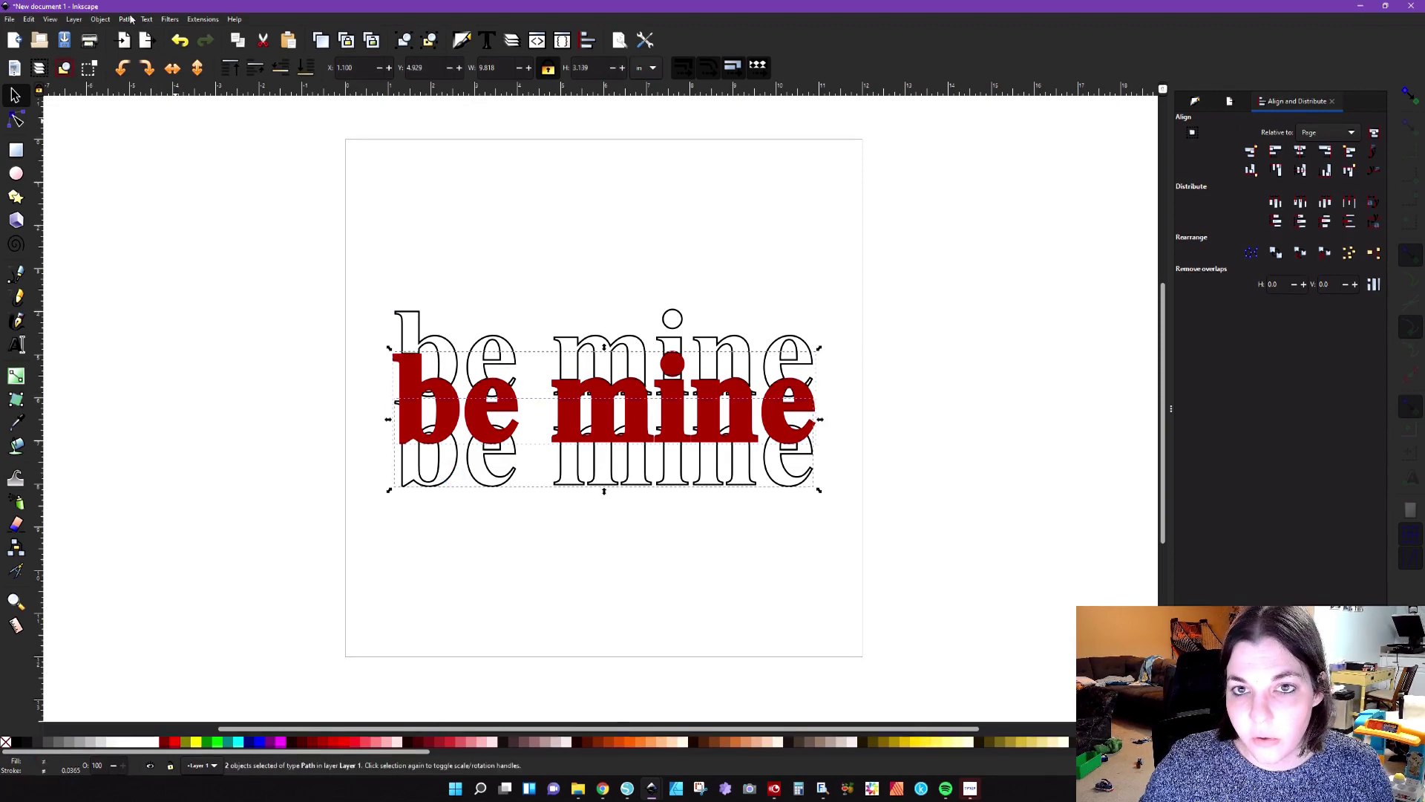
pyautogui.click(127, 20)
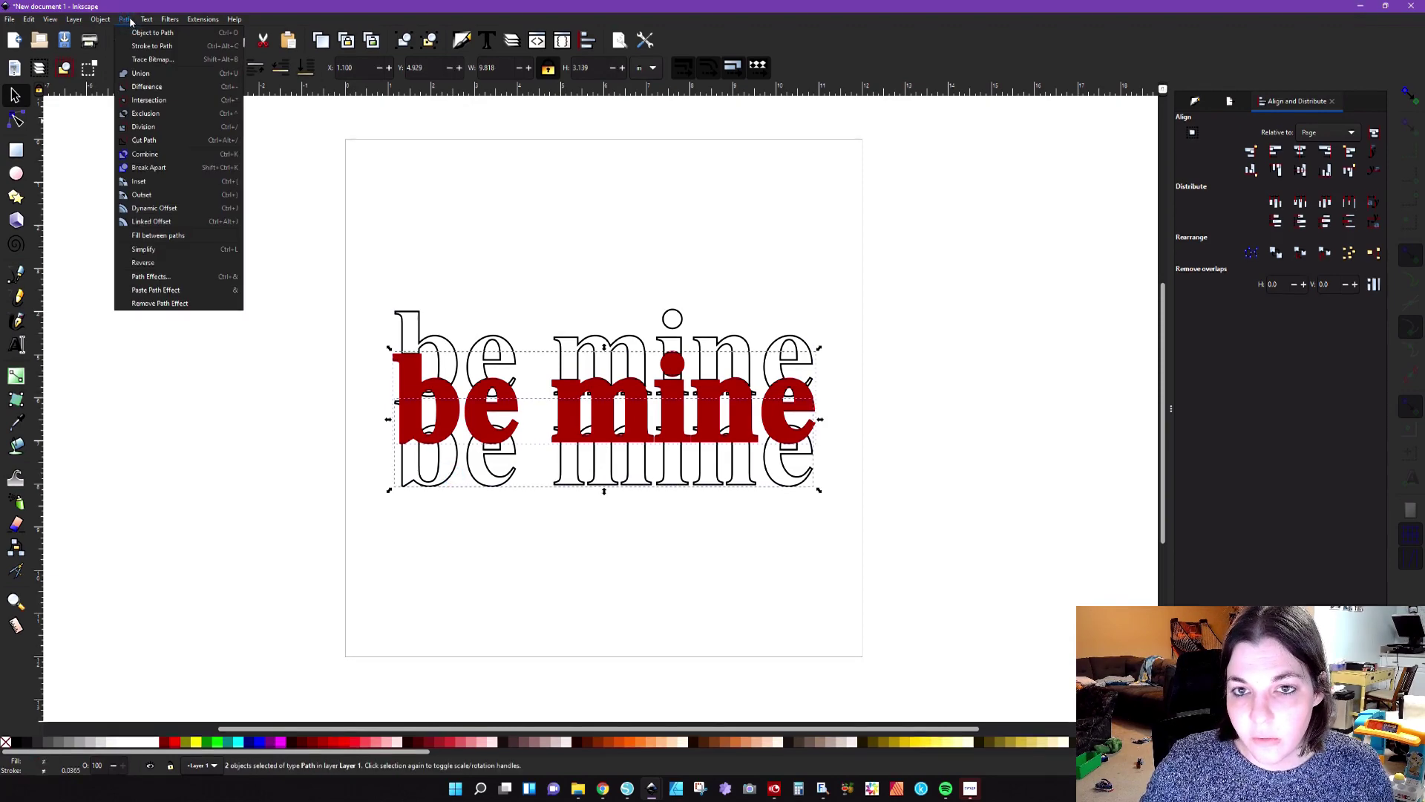
pyautogui.click(149, 88)
pyautogui.click(288, 245)
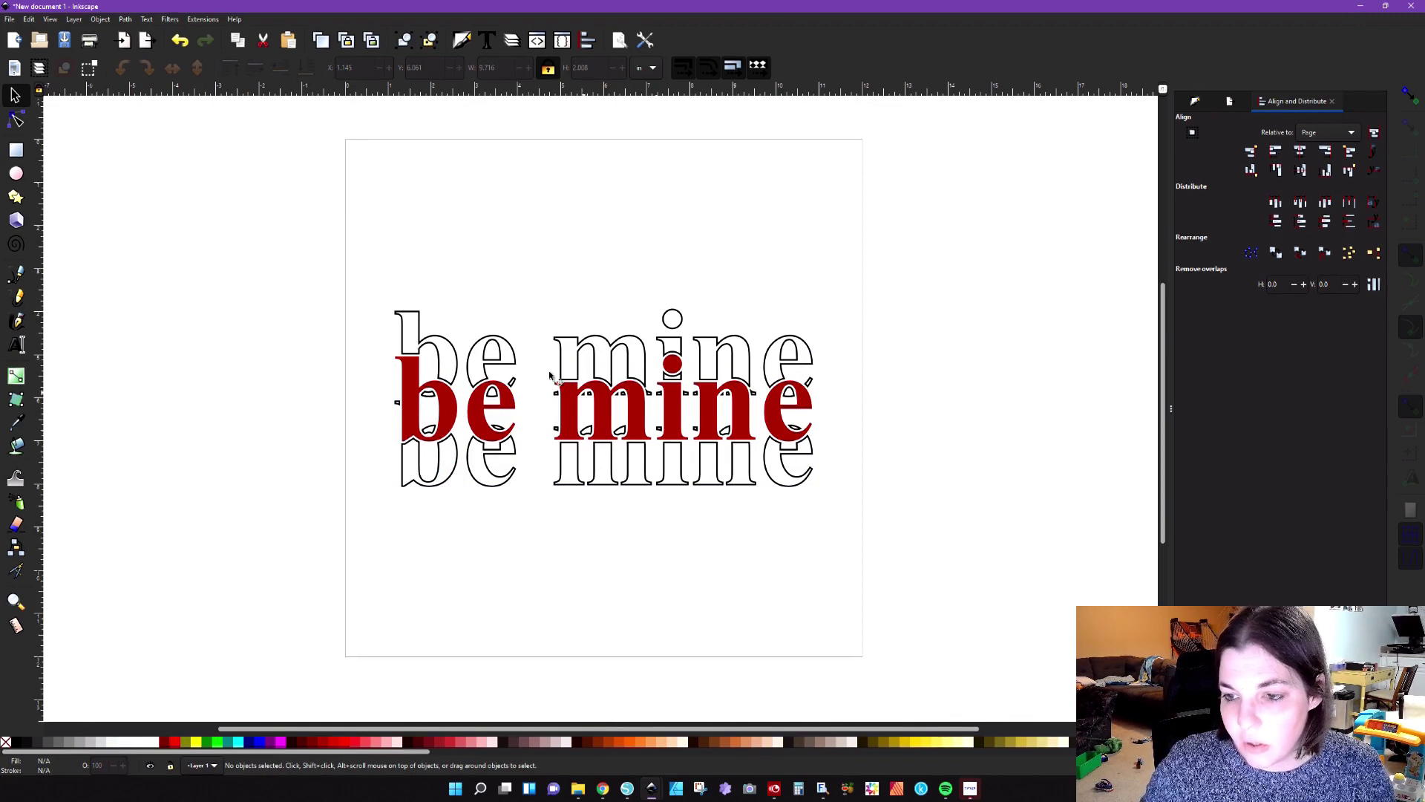
pyautogui.click(514, 361)
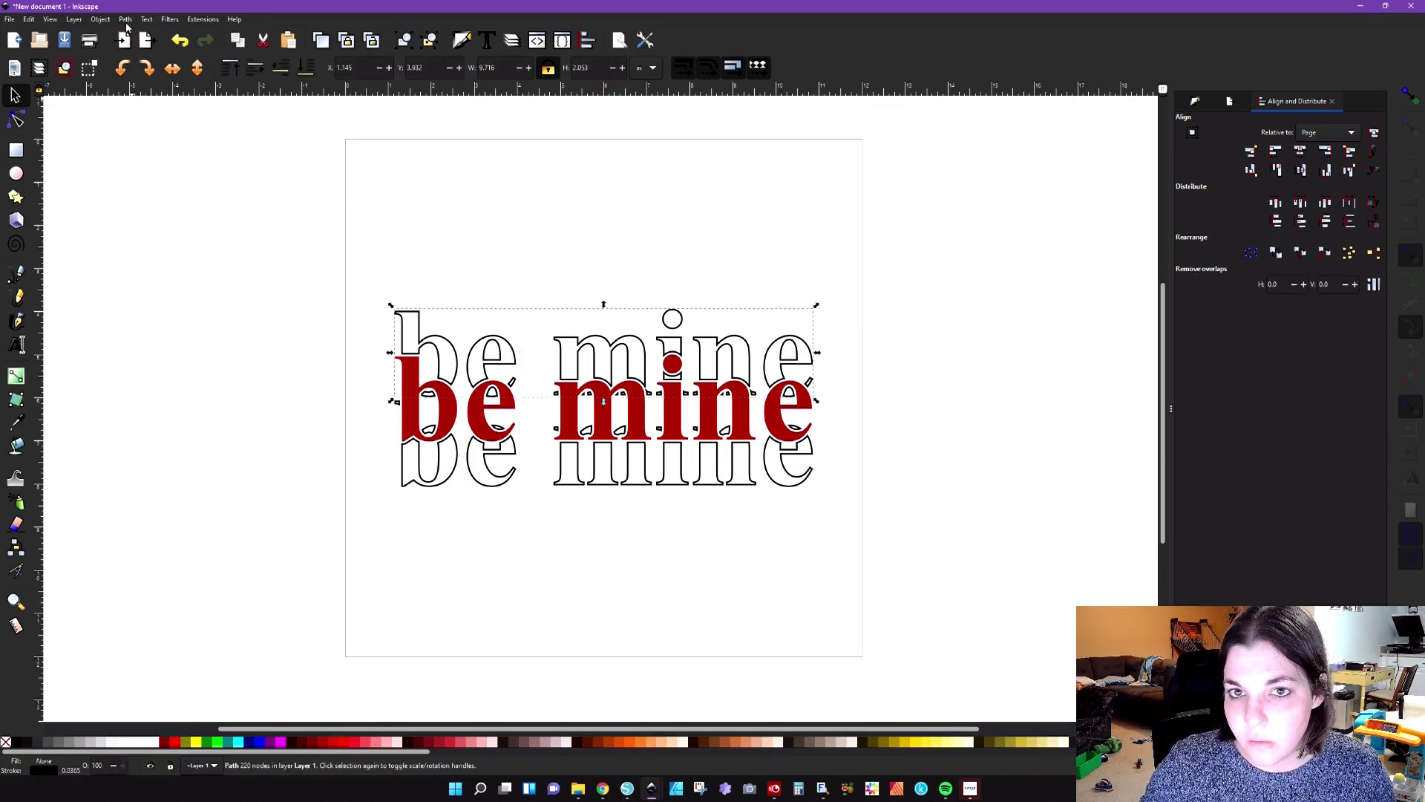
pyautogui.click(125, 19)
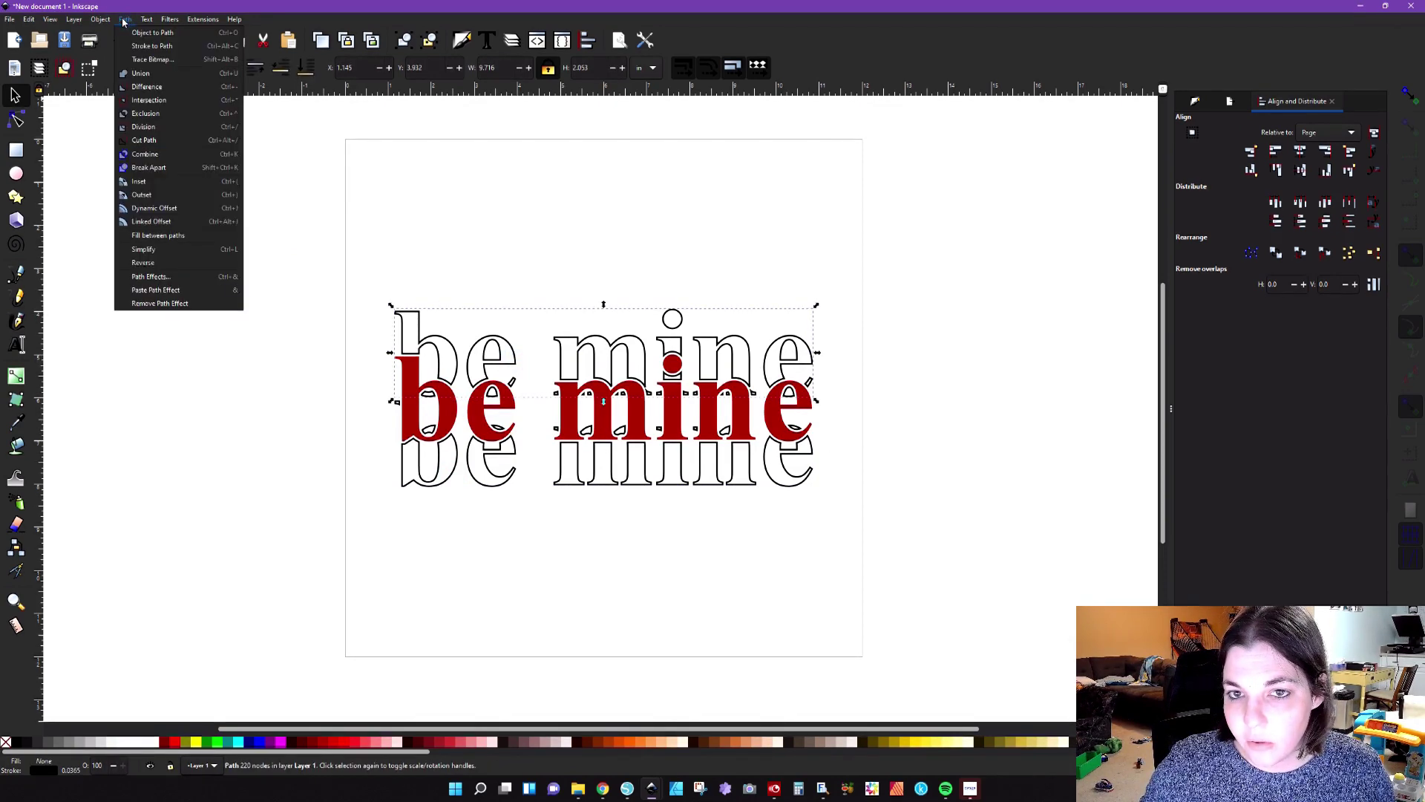
# Break the upper outline apart and delete its scraps left inside the red word.
pyautogui.click(153, 162)
pyautogui.press('shift')
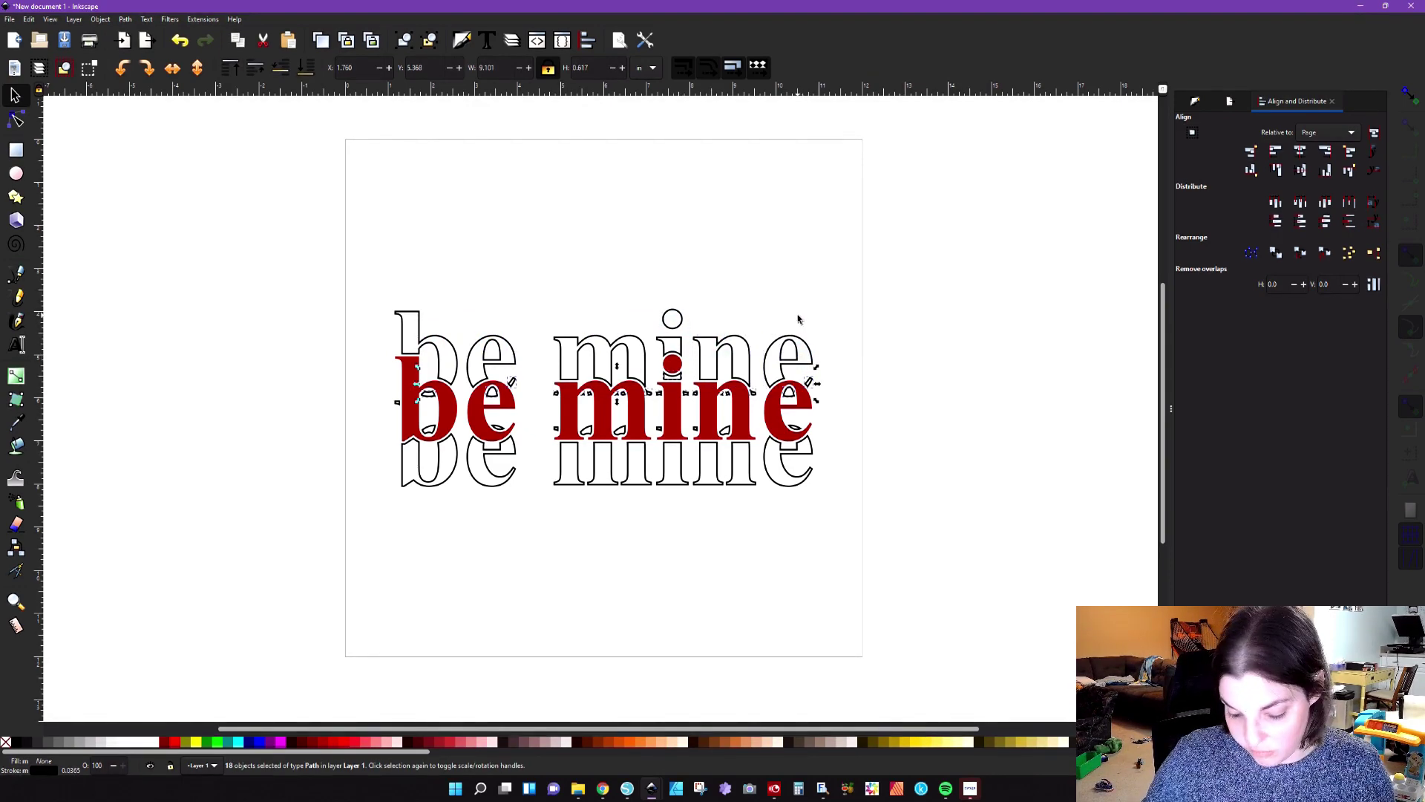
pyautogui.press('Escape')
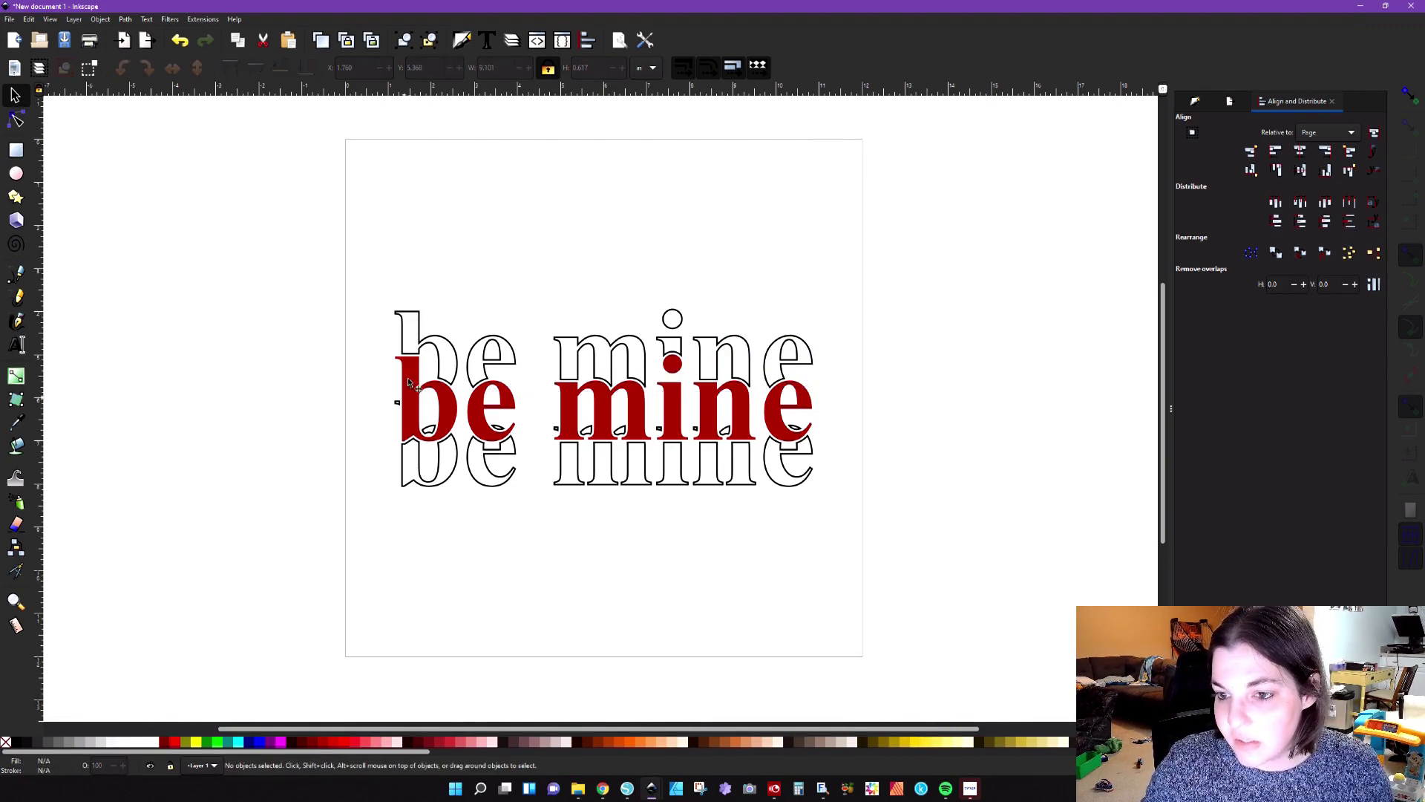
pyautogui.click(420, 467)
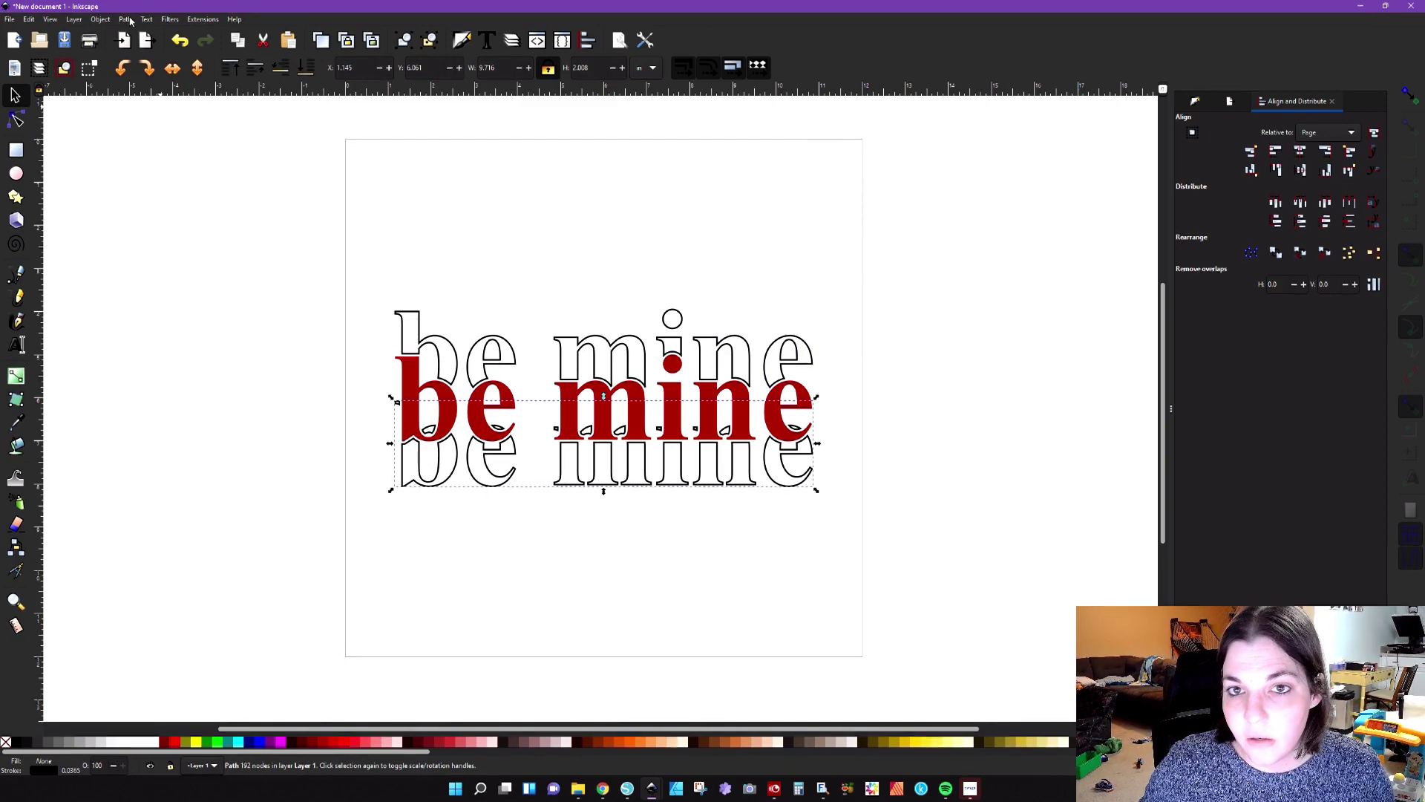
# Break the lower outline apart, keep its letters b, m, i, n, e, and delete the leftover scraps.
pyautogui.click(125, 20)
pyautogui.click(154, 166)
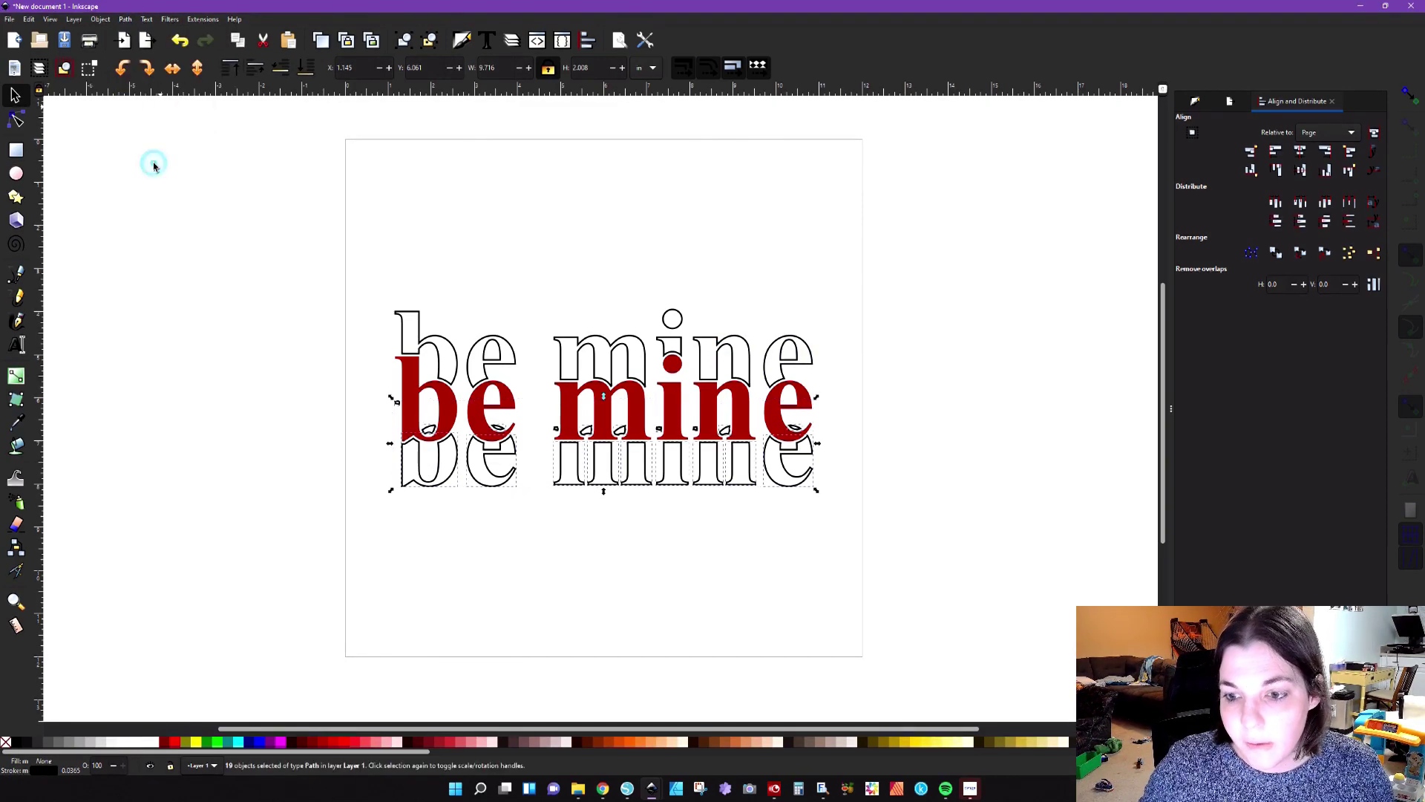
pyautogui.keyDown('shift'); pyautogui.click(440, 484); pyautogui.keyUp('shift')
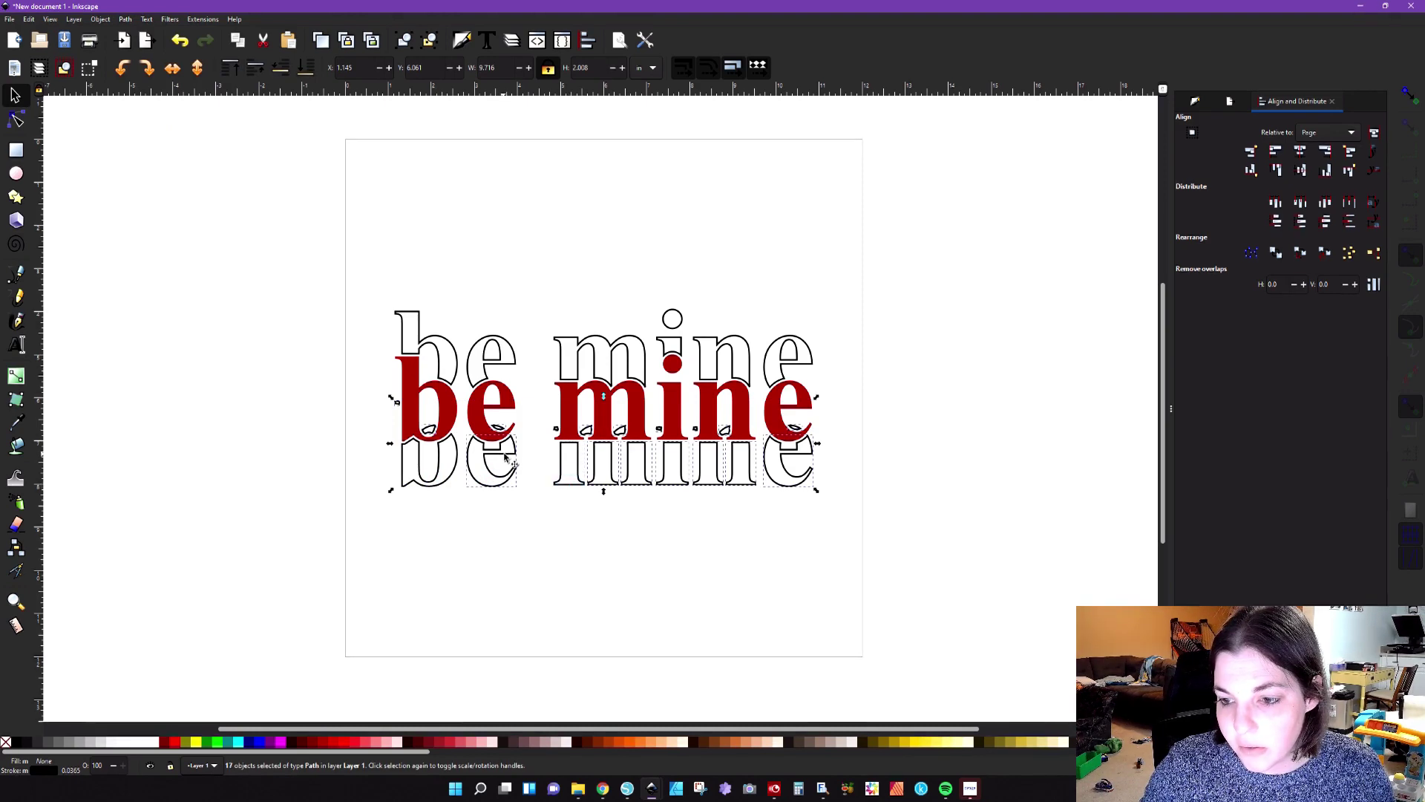
pyautogui.keyDown('shift'); pyautogui.click(610, 486); pyautogui.keyUp('shift')
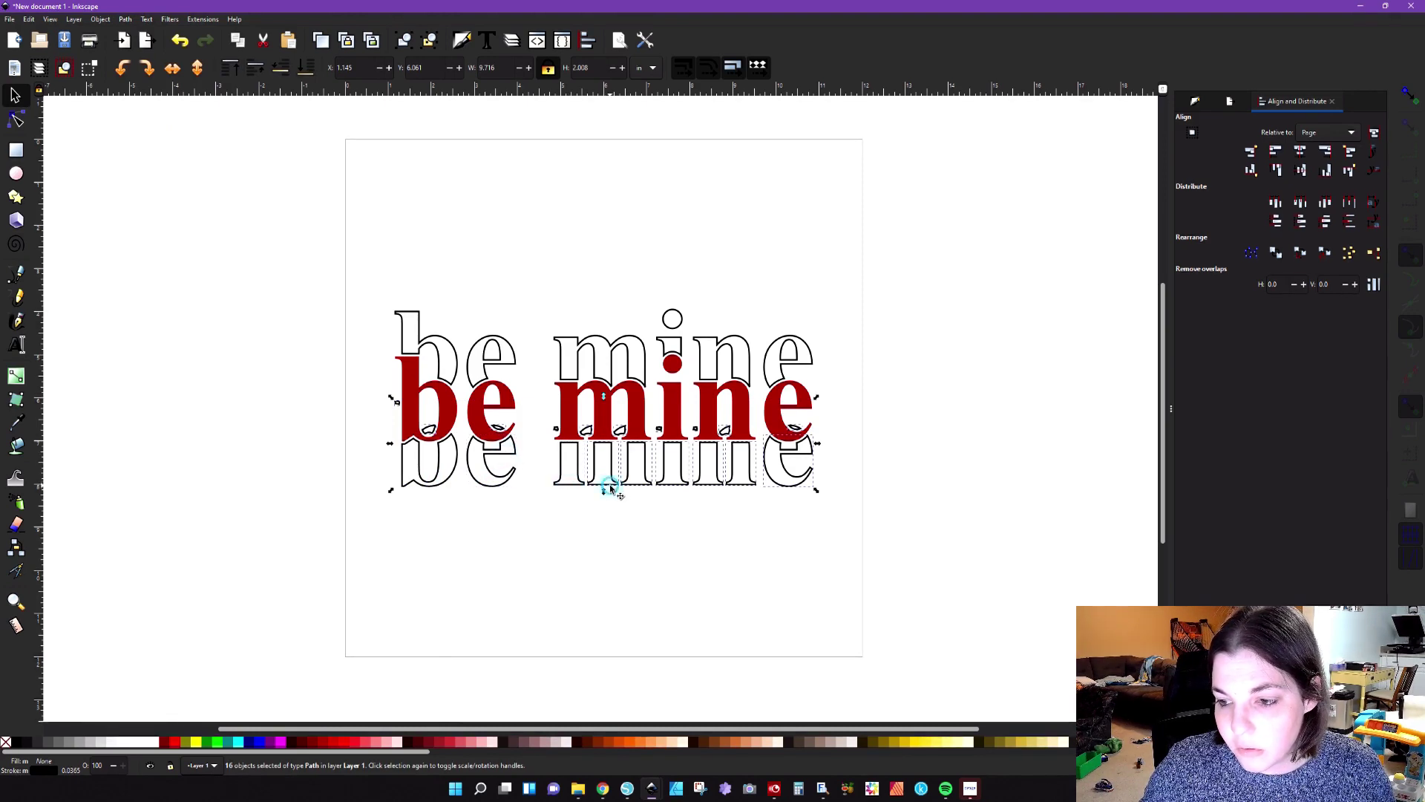
pyautogui.keyDown('shift'); pyautogui.click(677, 486); pyautogui.keyUp('shift')
pyautogui.keyDown('shift'); pyautogui.click(713, 486); pyautogui.keyUp('shift')
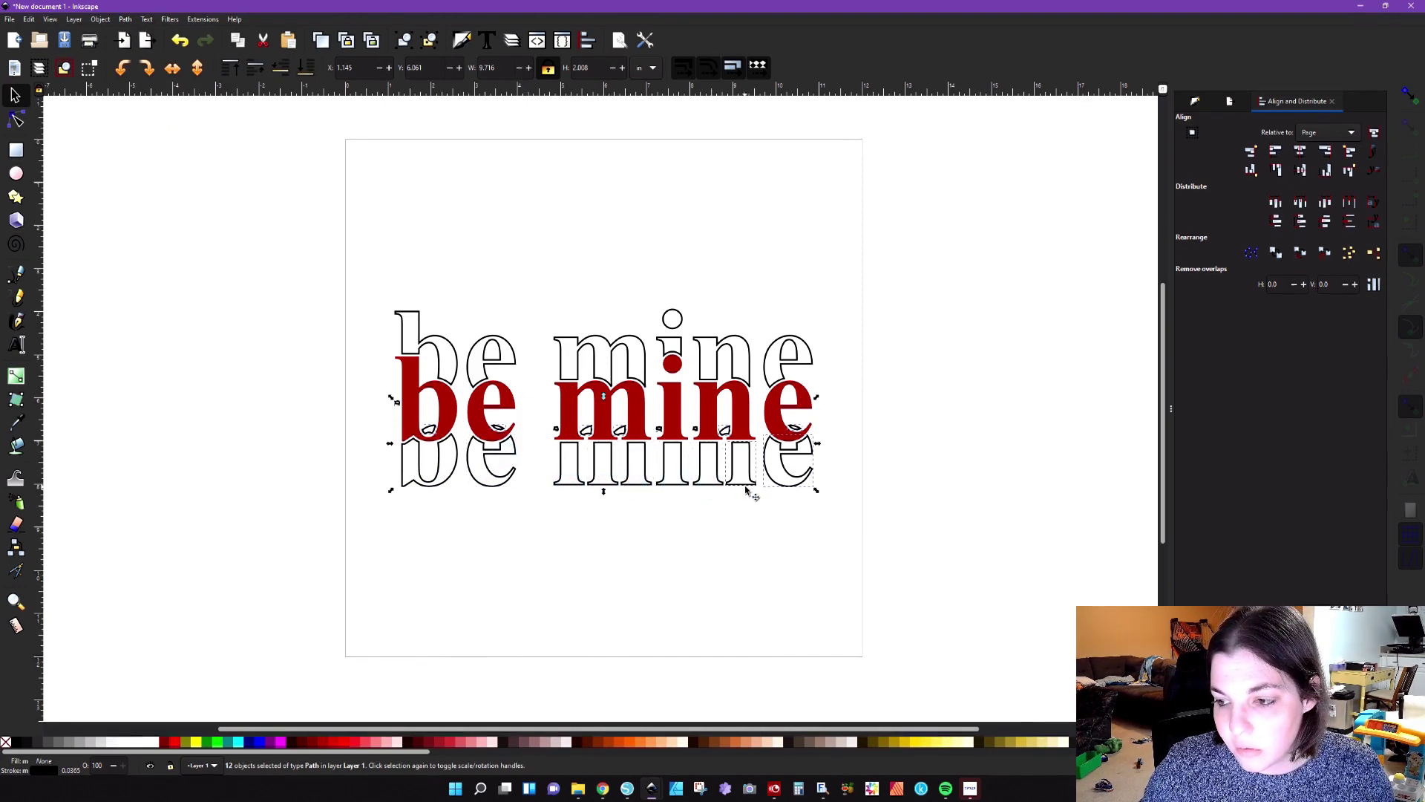
pyautogui.keyDown('shift'); pyautogui.click(745, 486); pyautogui.keyUp('shift')
pyautogui.keyDown('shift'); pyautogui.click(789, 487); pyautogui.keyUp('shift')
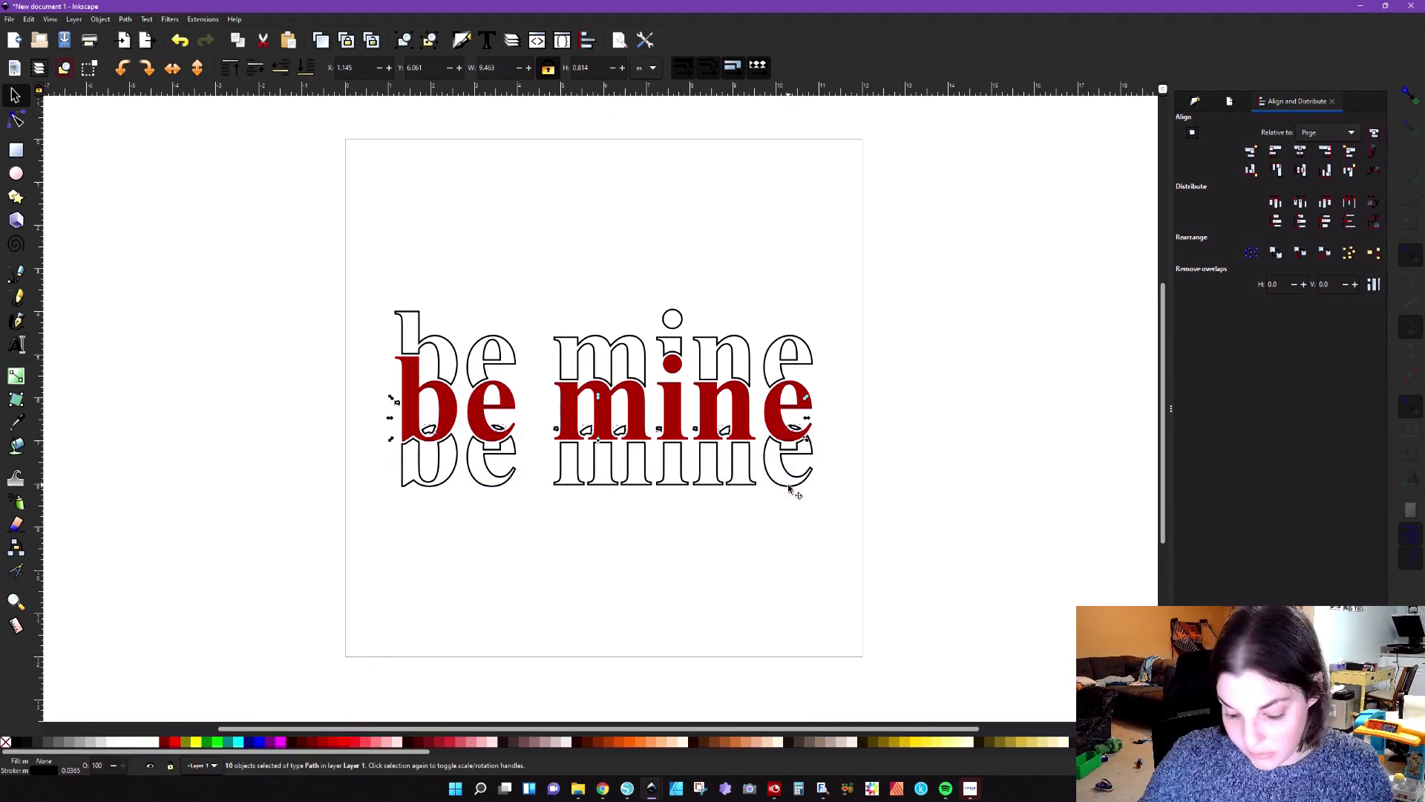
pyautogui.press('Escape')
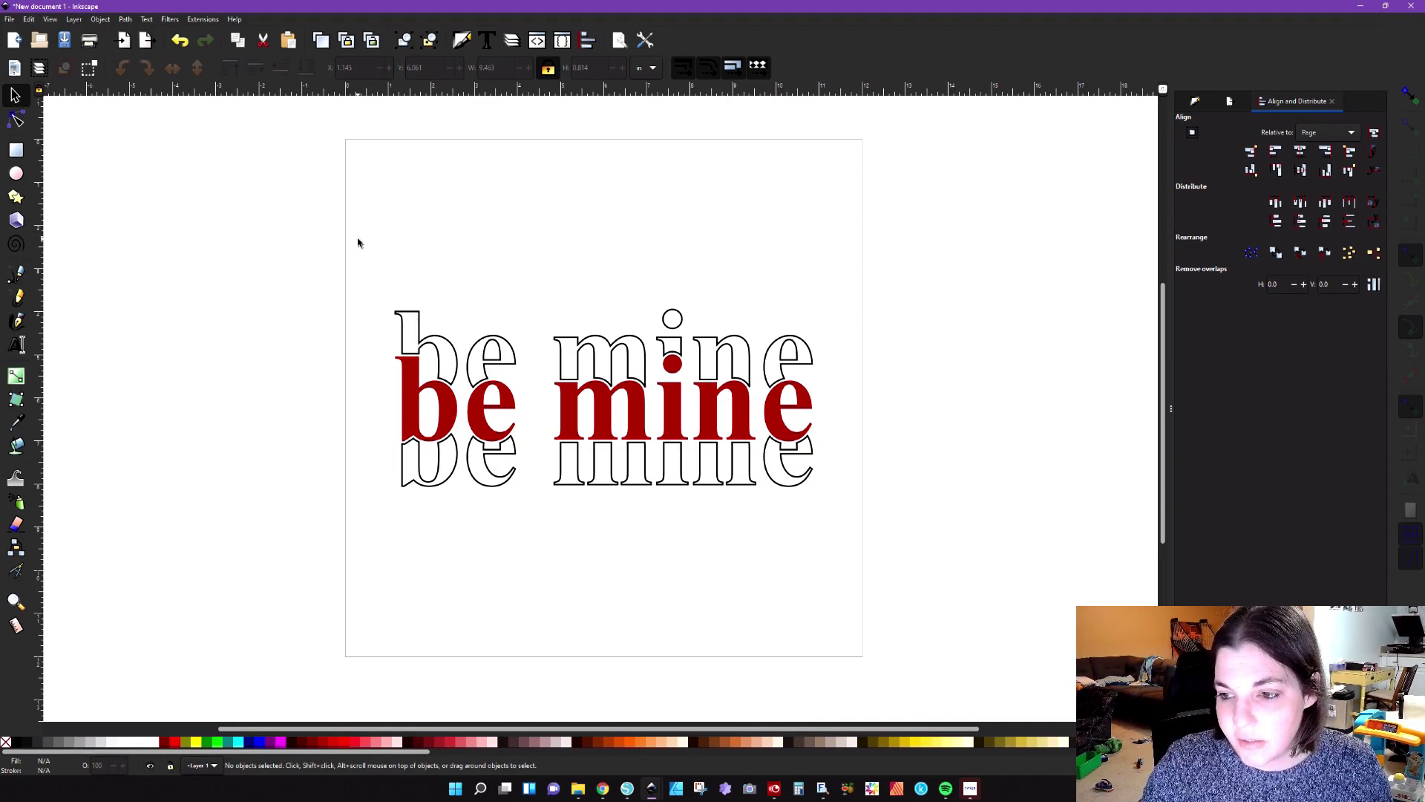
# Combine the upper outline's letters into one path.
pyautogui.moveTo(349, 242); pyautogui.dragTo(839, 401)
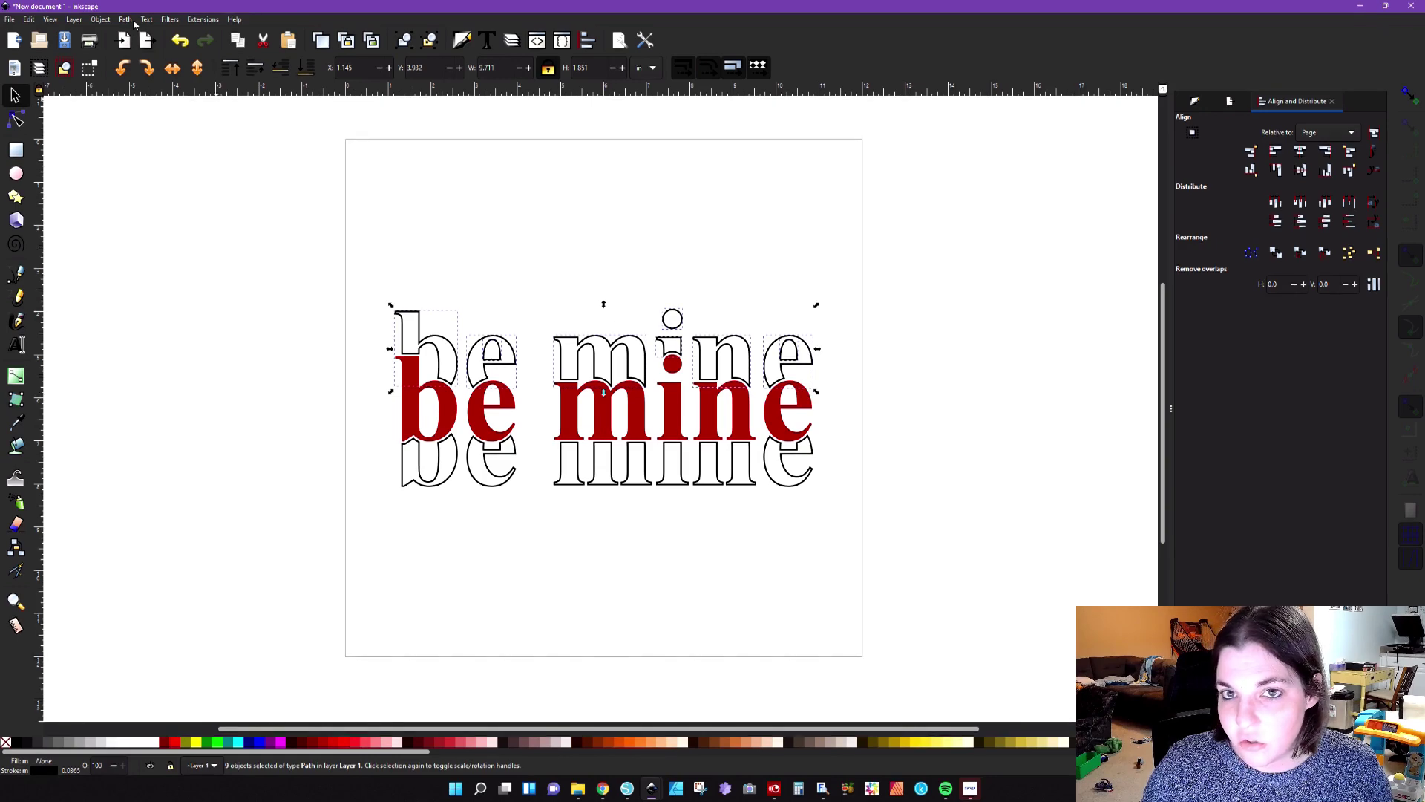
pyautogui.click(134, 23)
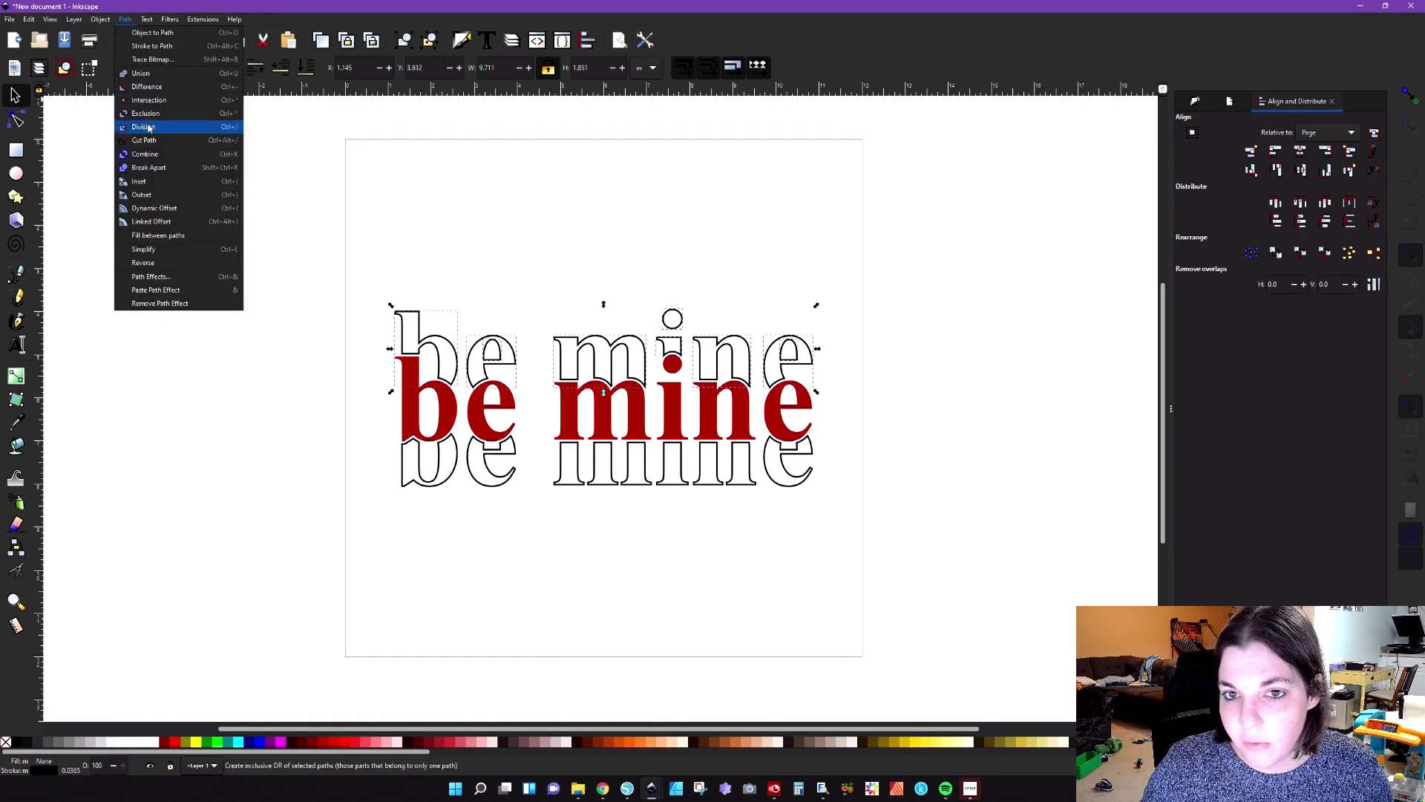
pyautogui.click(145, 154)
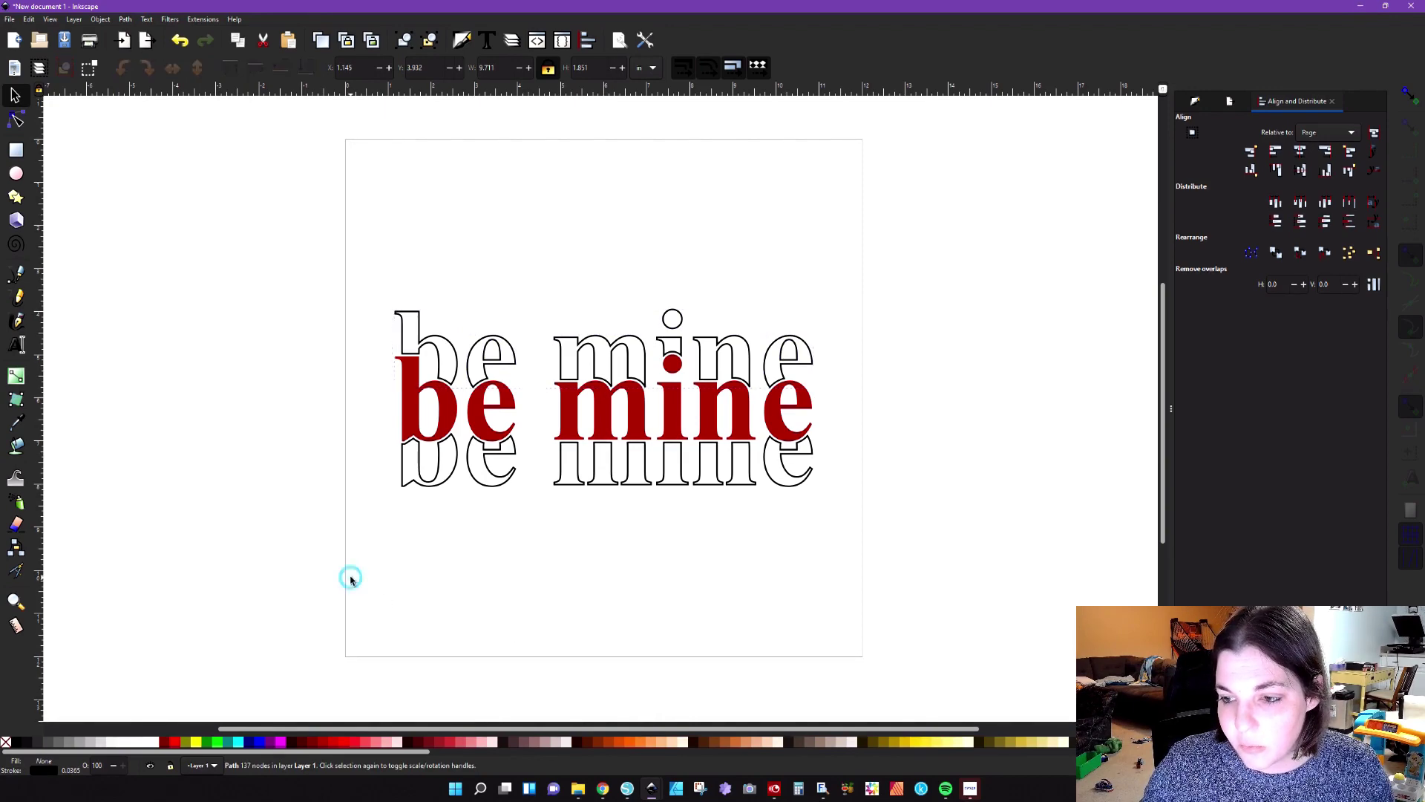
# Combine the lower outline's letters into one path and fill it pale pink #FFAAAA.
pyautogui.moveTo(331, 569); pyautogui.dragTo(868, 423)
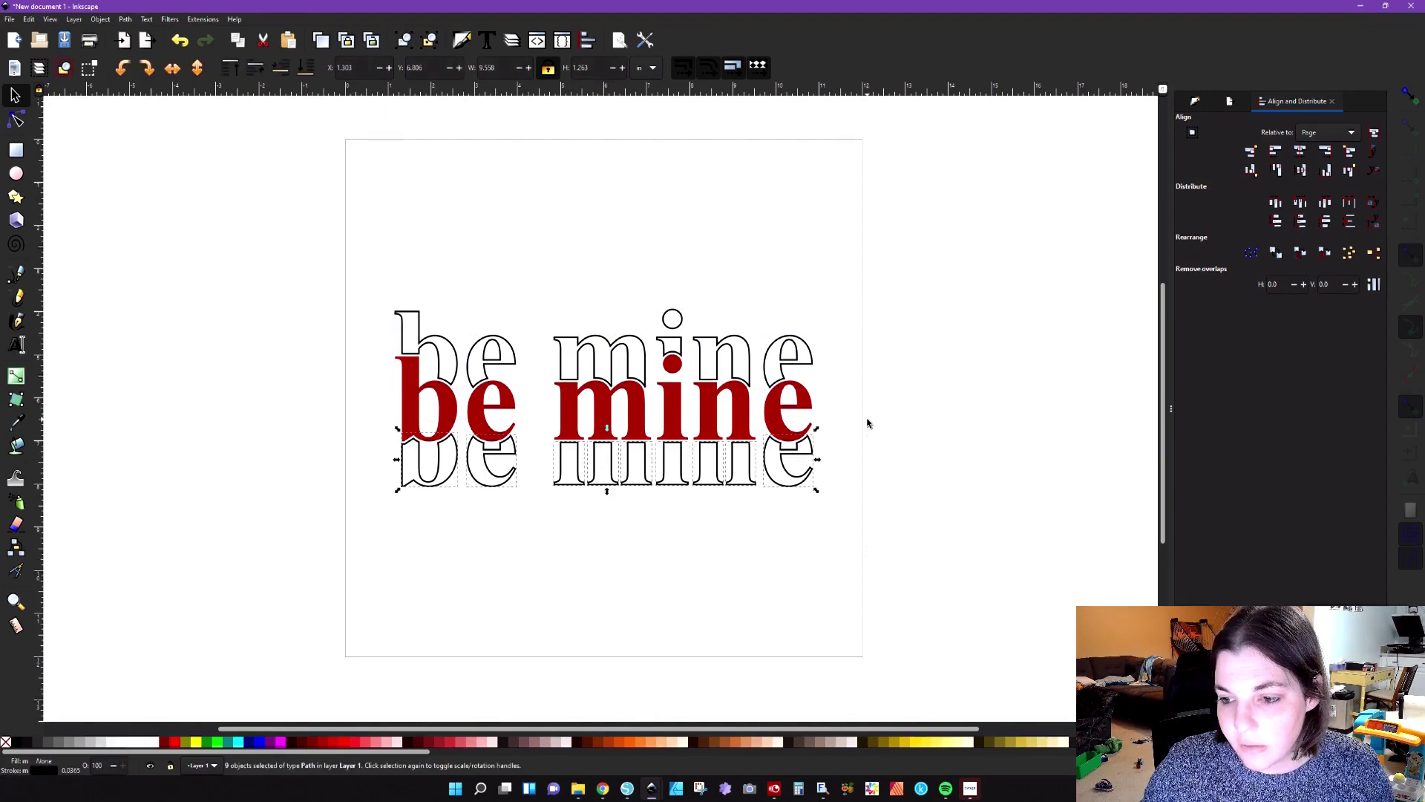
pyautogui.click(125, 19)
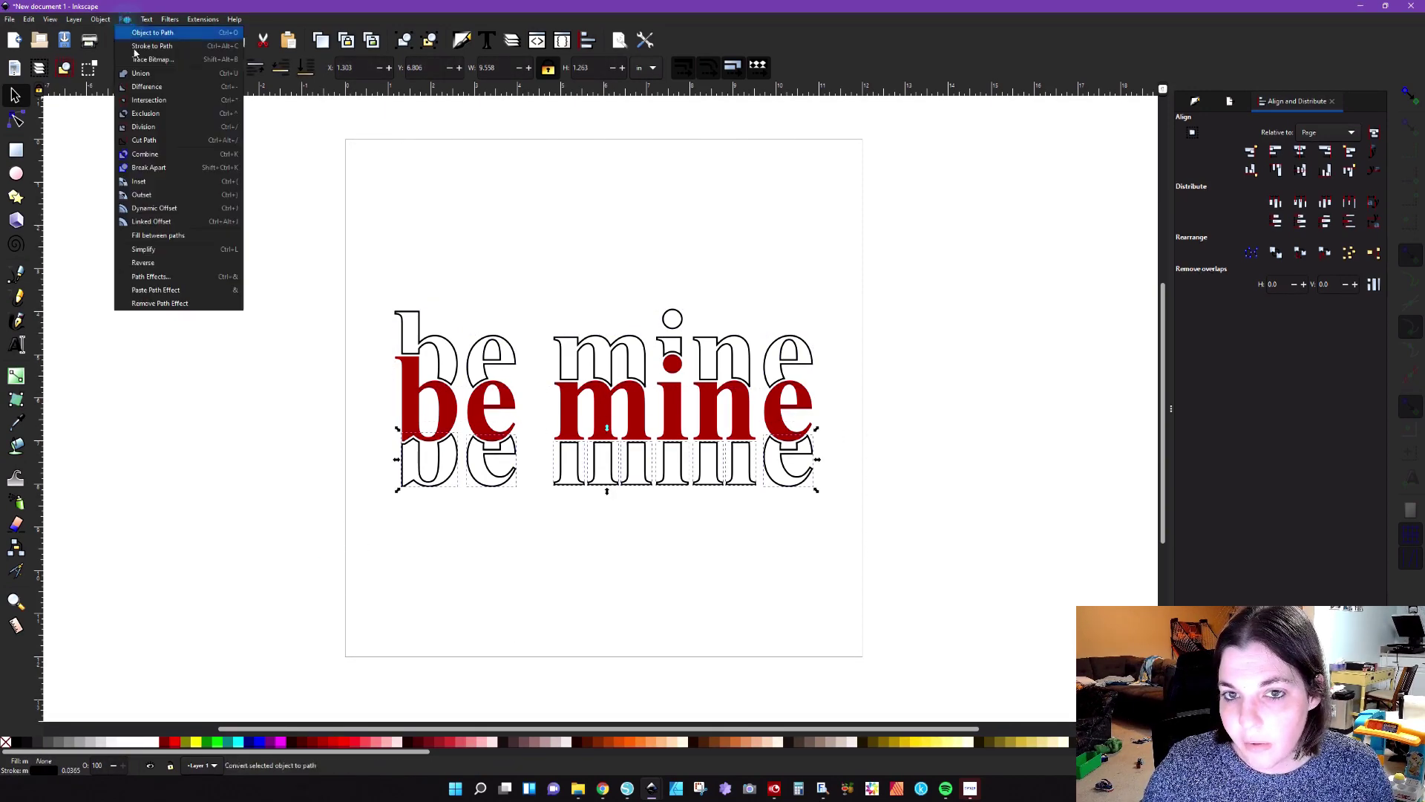
pyautogui.click(148, 154)
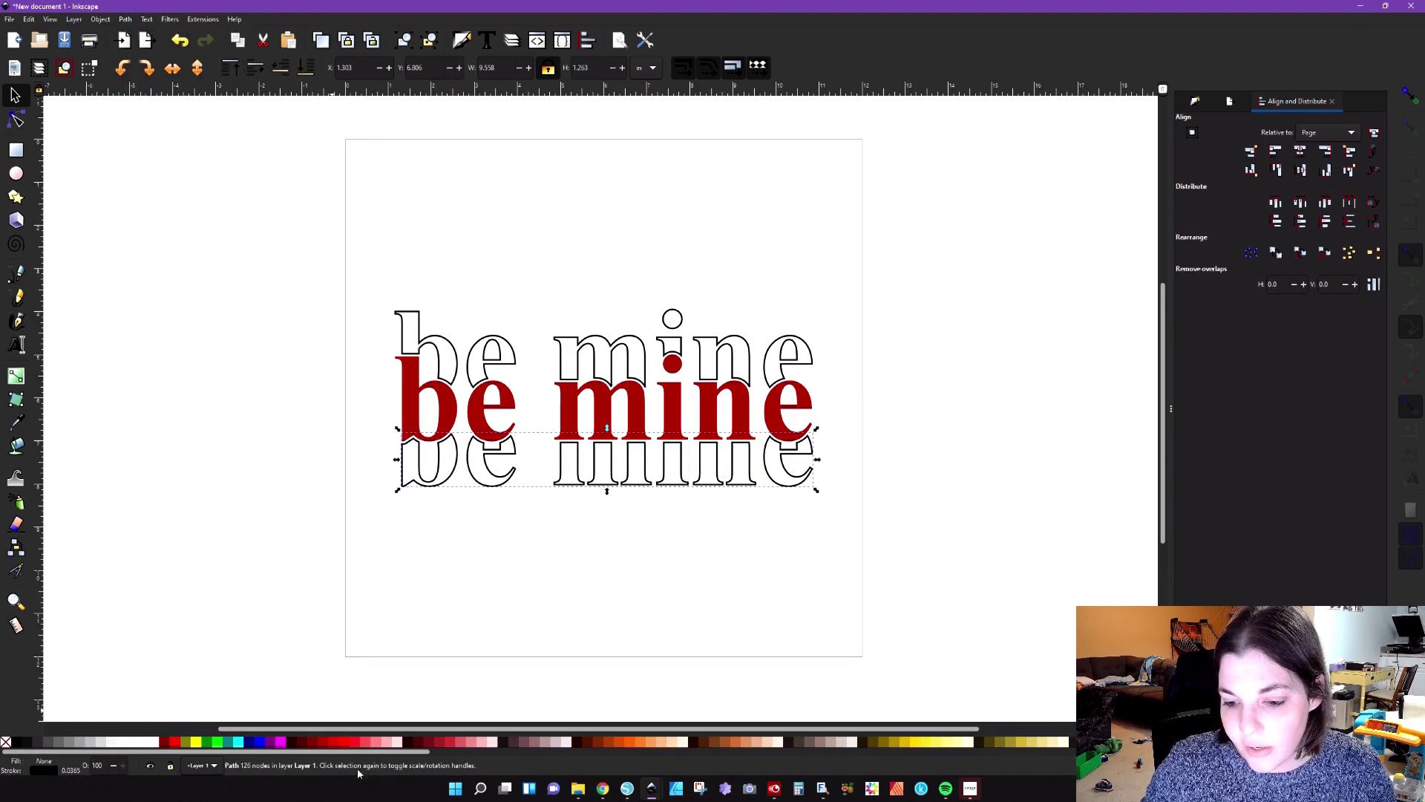
pyautogui.click(388, 742)
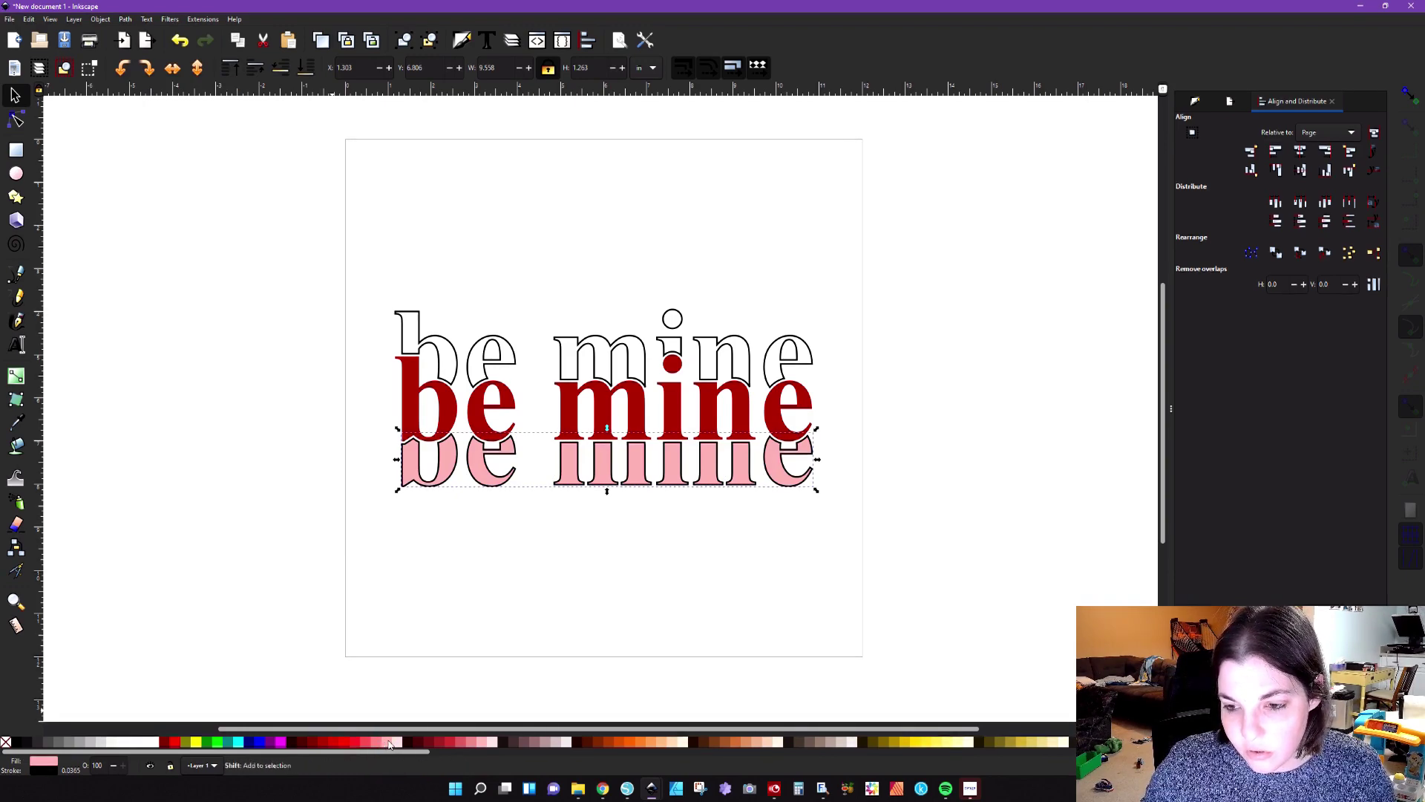
# Give both outlined copies pale pink strokes, removing the lower copy's fill.
pyautogui.keyDown('shift'); pyautogui.click(388, 744); pyautogui.keyUp('shift')
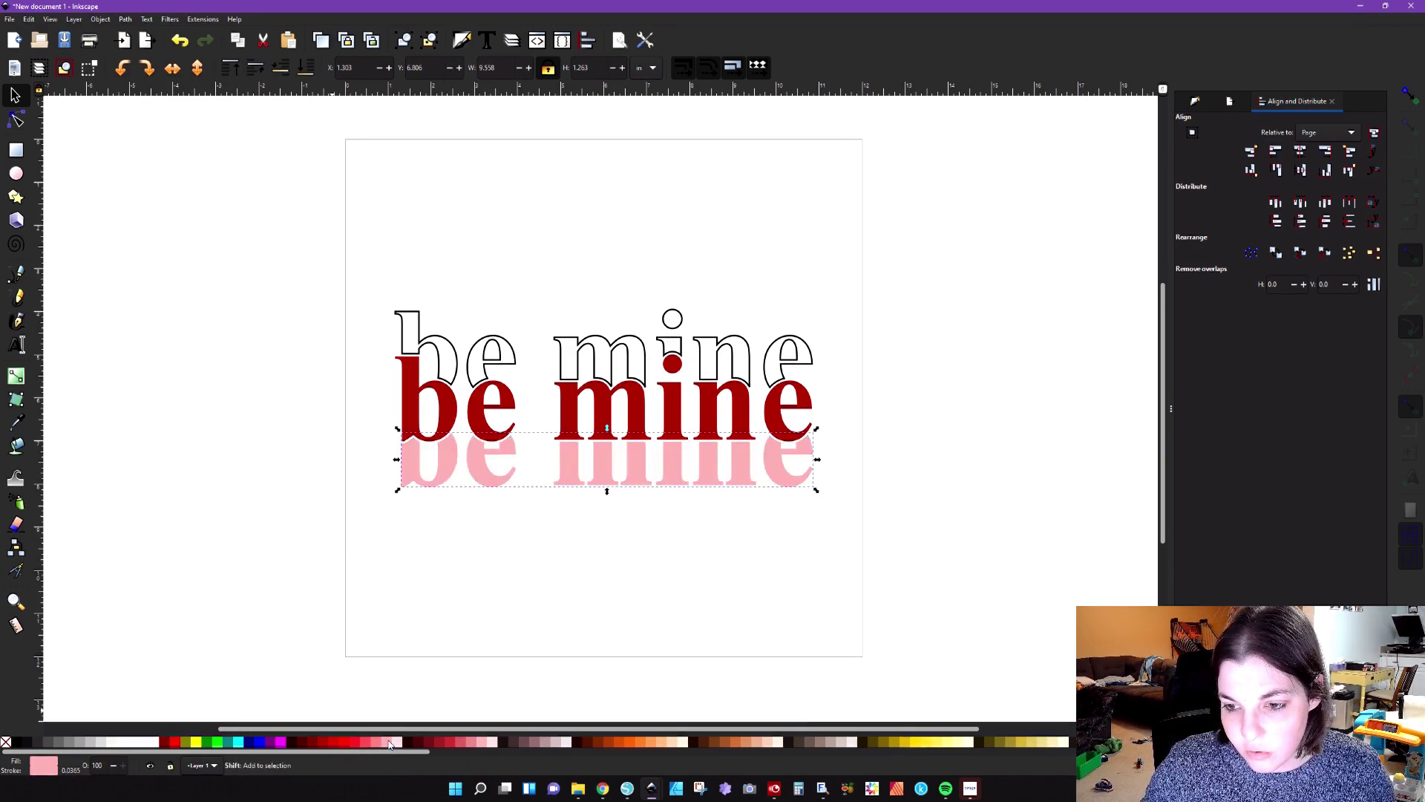
pyautogui.click(5, 741)
pyautogui.click(493, 343)
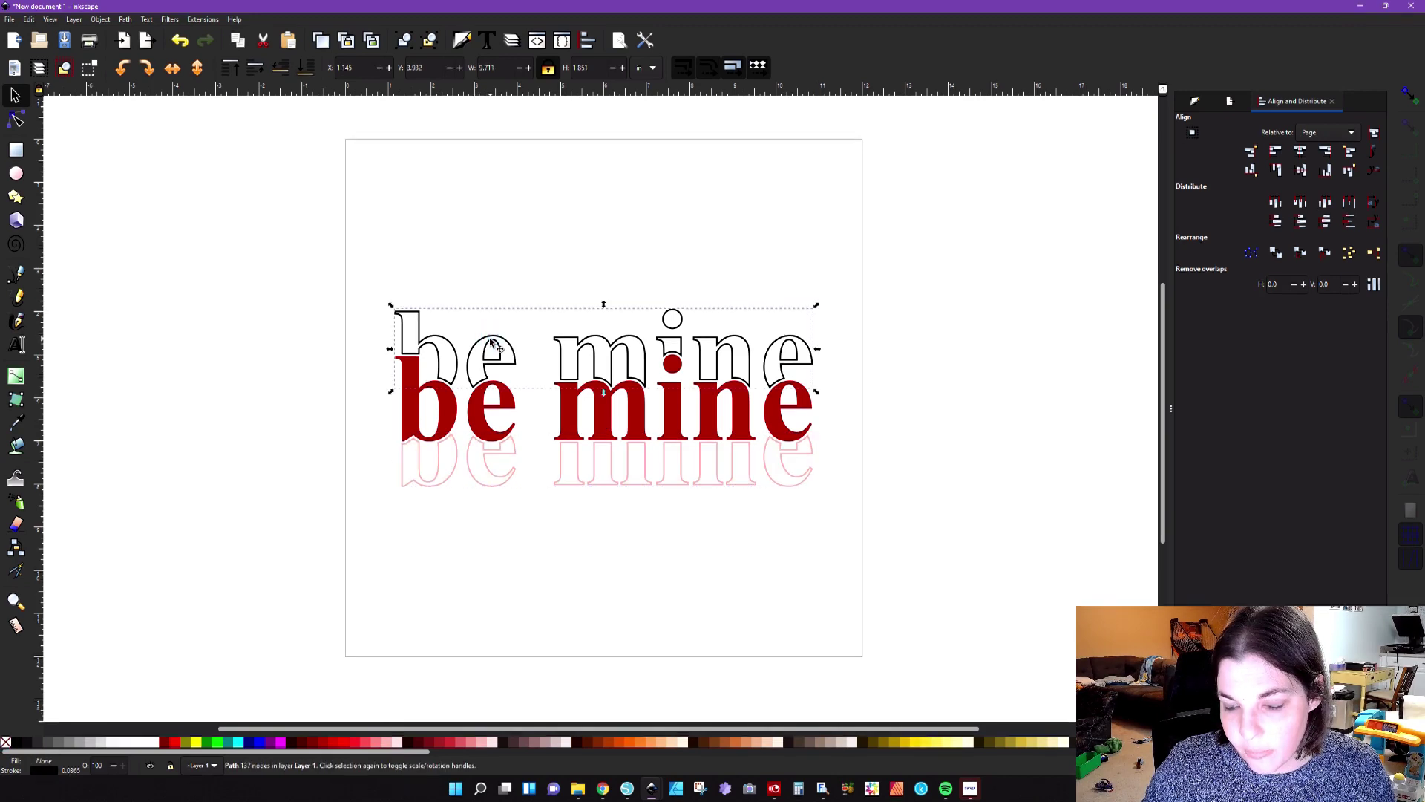
pyautogui.keyDown('shift'); pyautogui.click(389, 745); pyautogui.keyUp('shift')
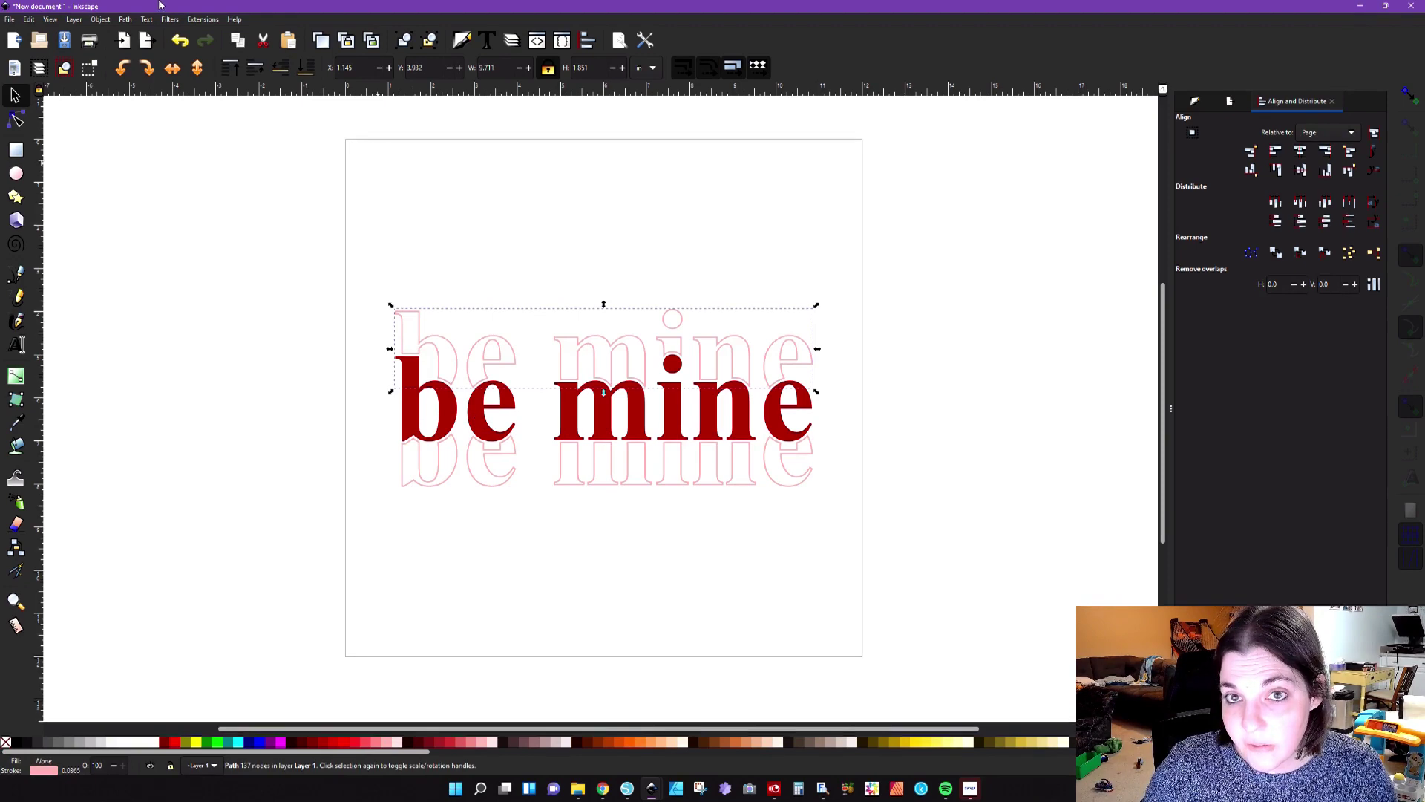
# Convert the pink strokes of the upper and lower copies into filled paths with Stroke to Path.
pyautogui.click(124, 19)
pyautogui.click(133, 45)
pyautogui.click(132, 45)
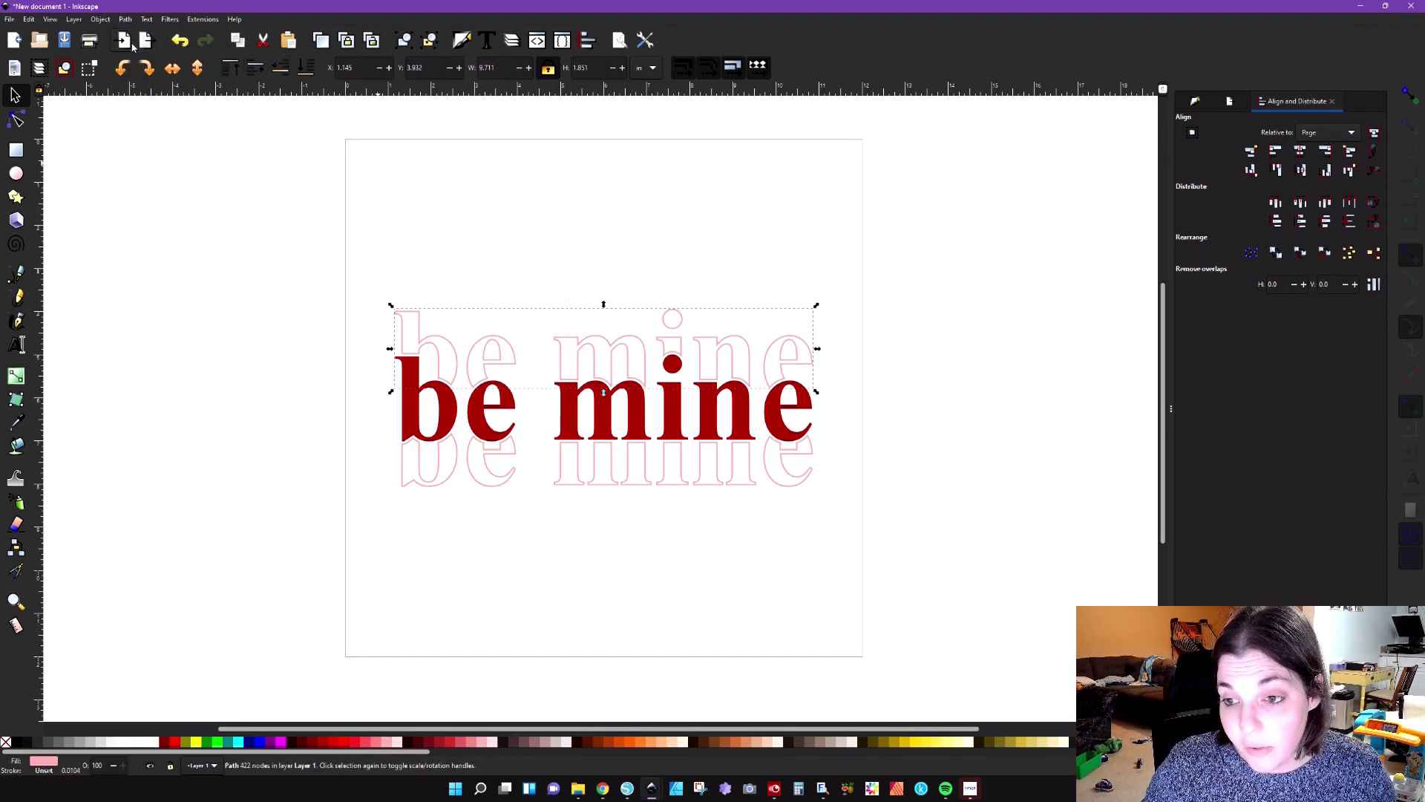
pyautogui.click(487, 489)
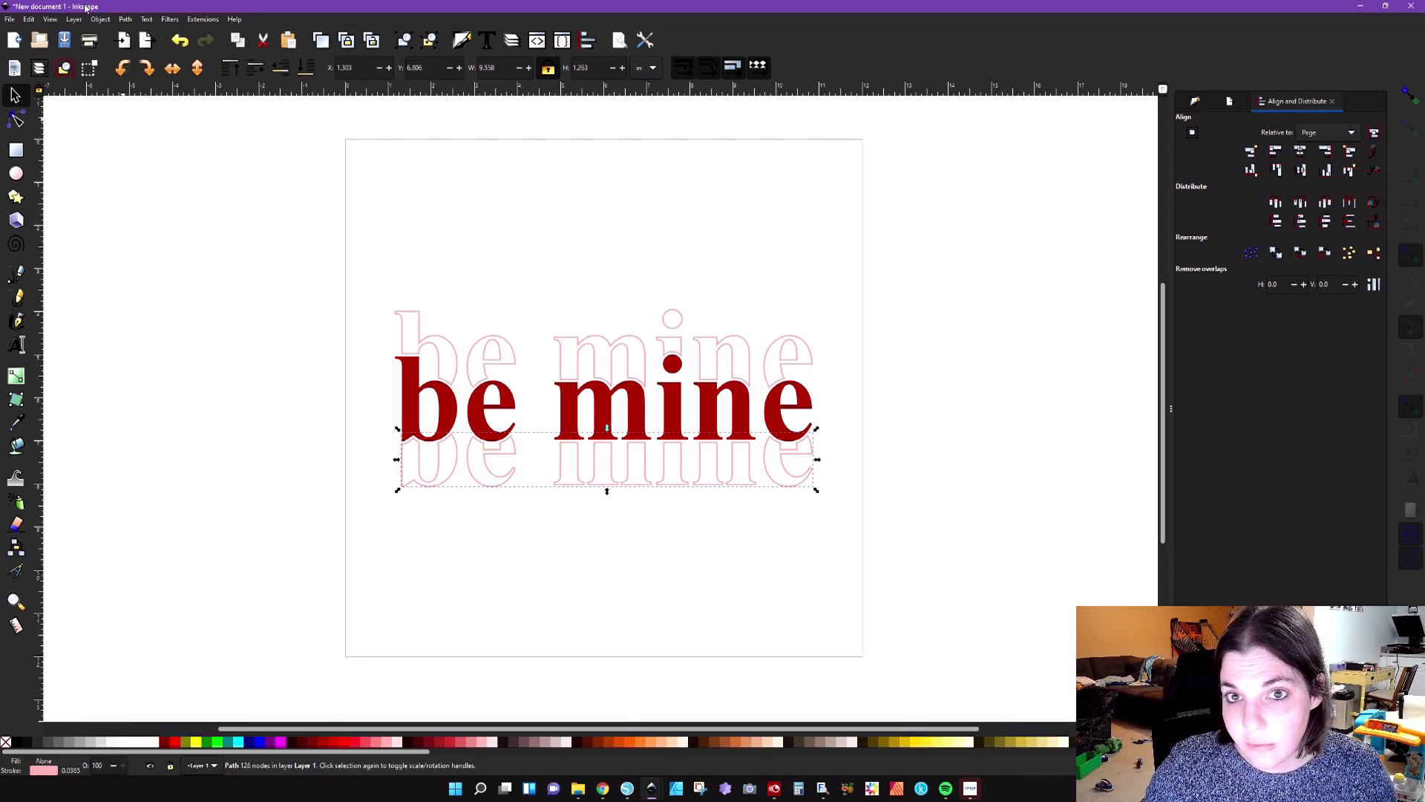
pyautogui.click(123, 19)
pyautogui.click(136, 45)
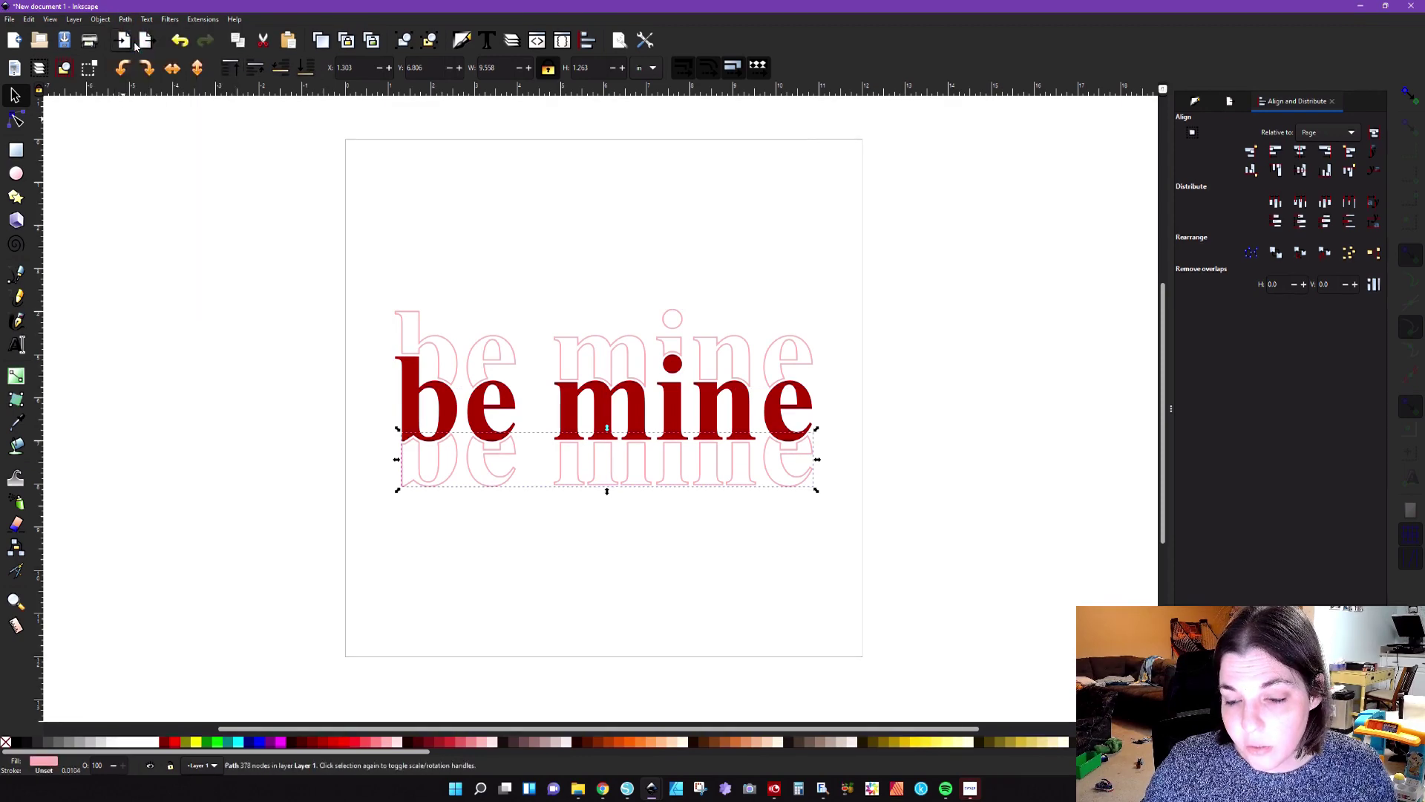
pyautogui.click(271, 383)
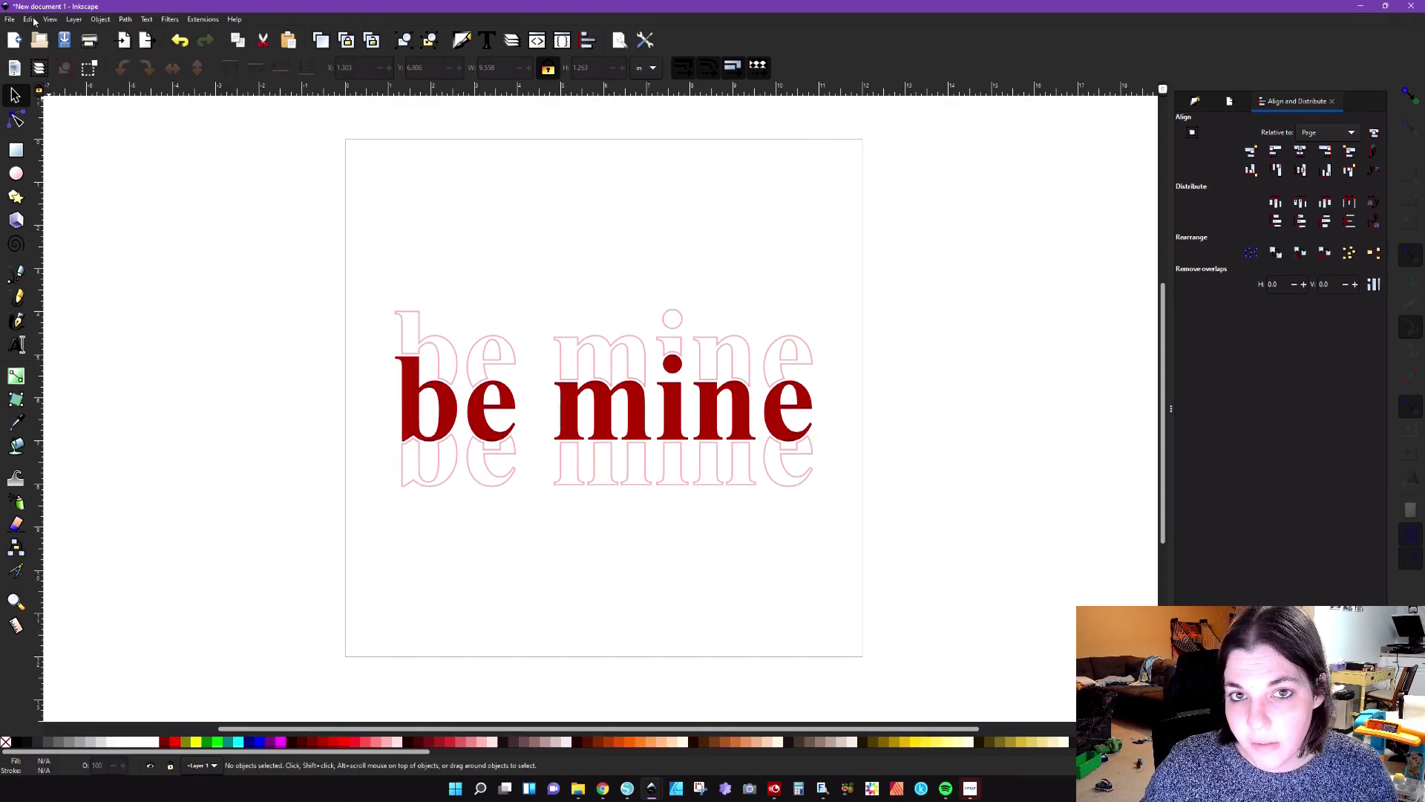
pyautogui.click(29, 19)
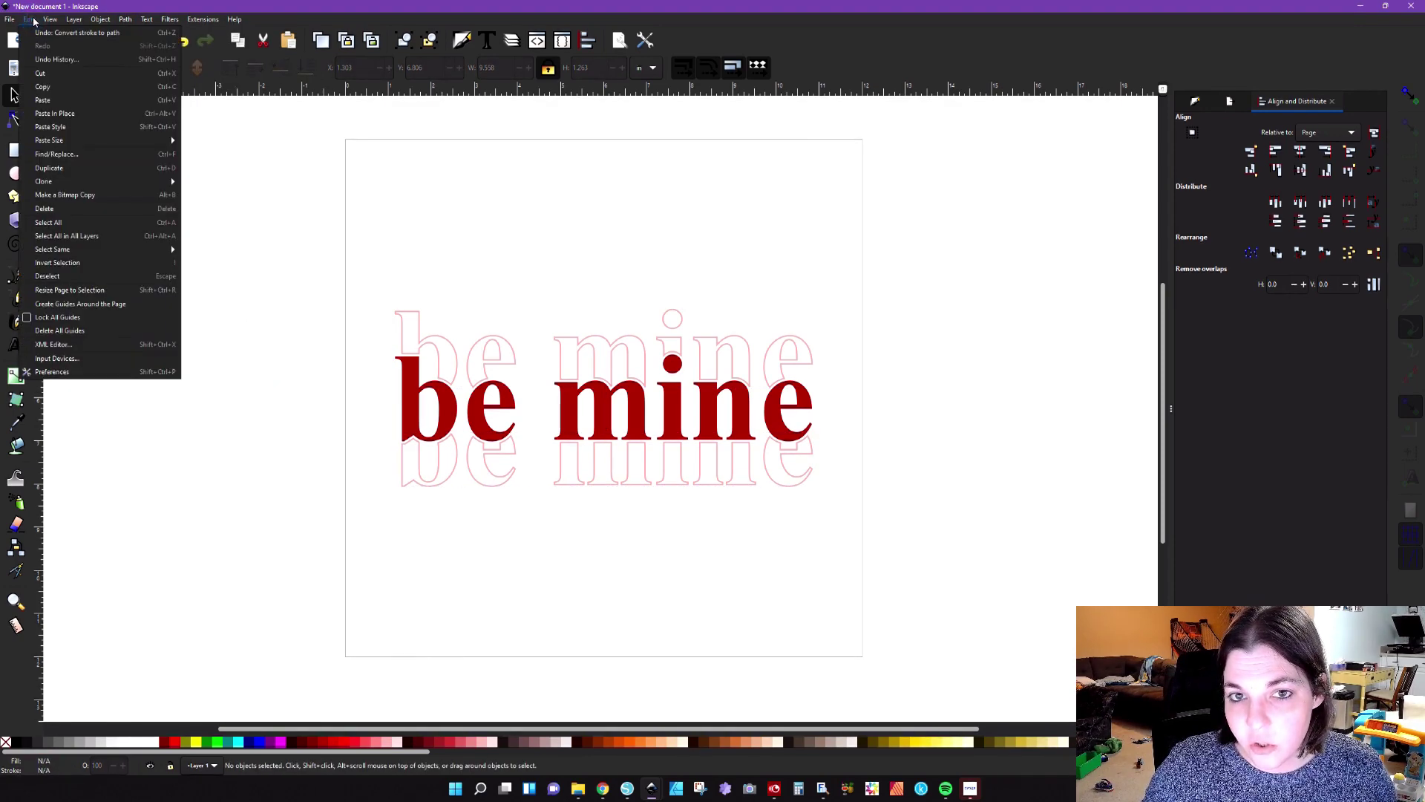
# Show the canvas in outline split view, dragging the divider across the 'be mine' layers.
pyautogui.moveTo(50, 20)
pyautogui.moveTo(149, 73)
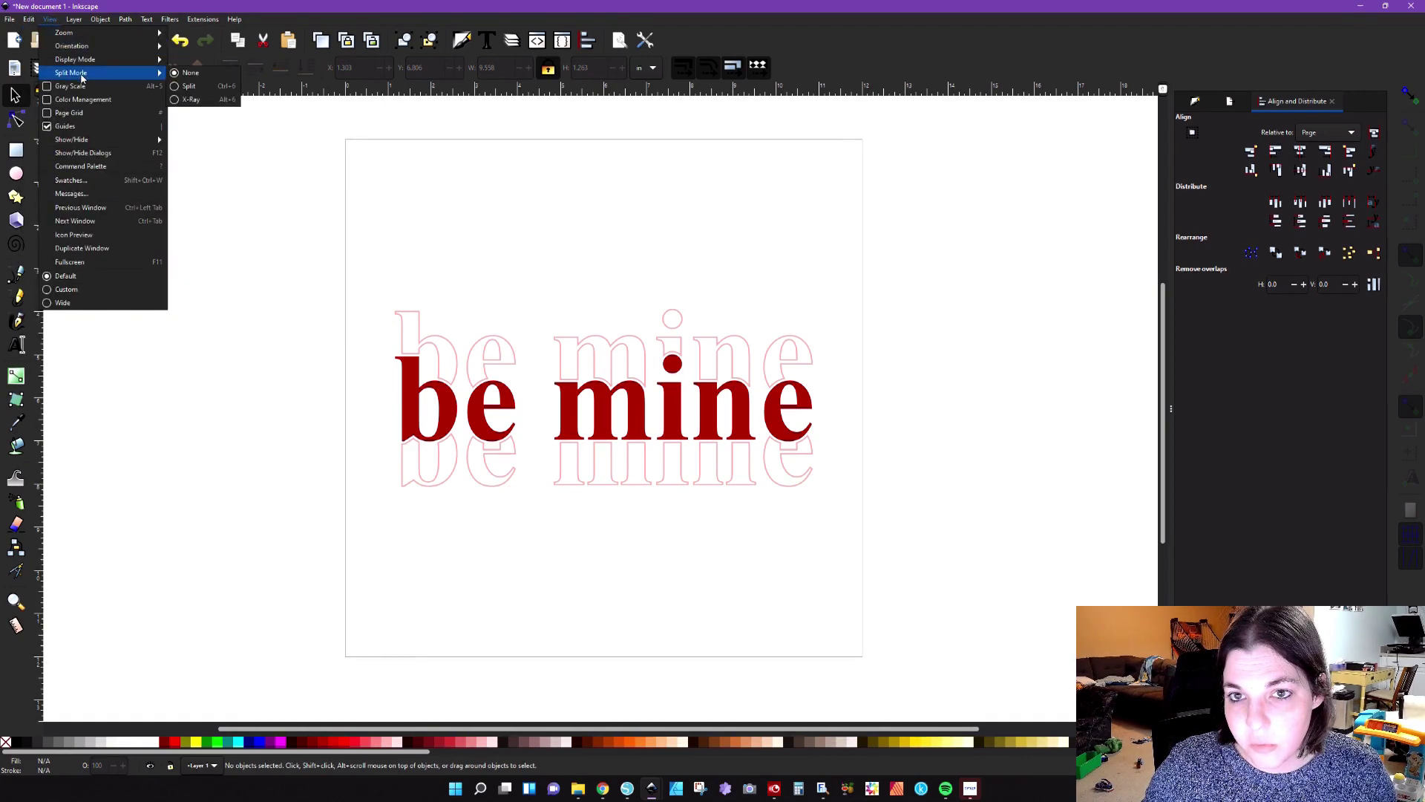
pyautogui.click(190, 86)
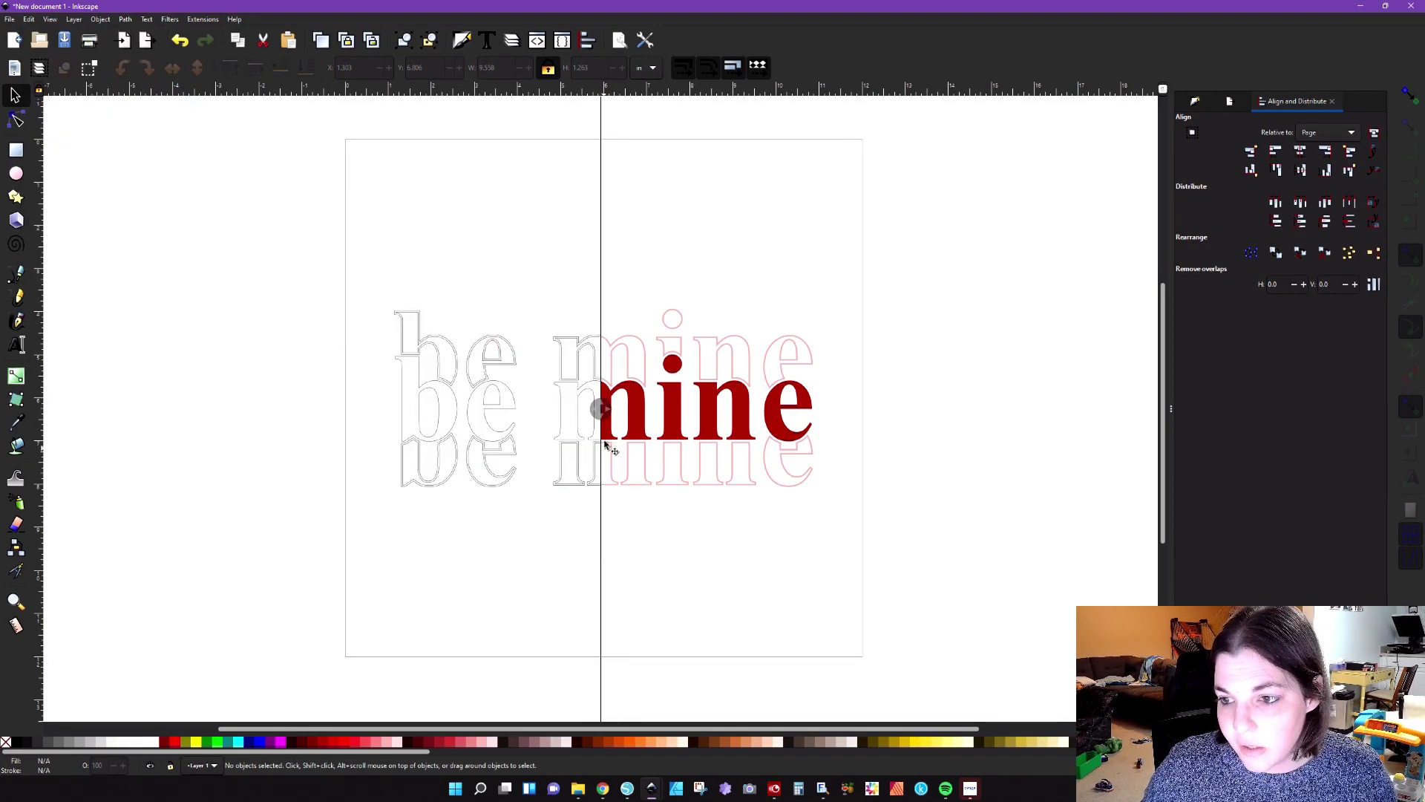
pyautogui.moveTo(605, 412); pyautogui.dragTo(363, 405)
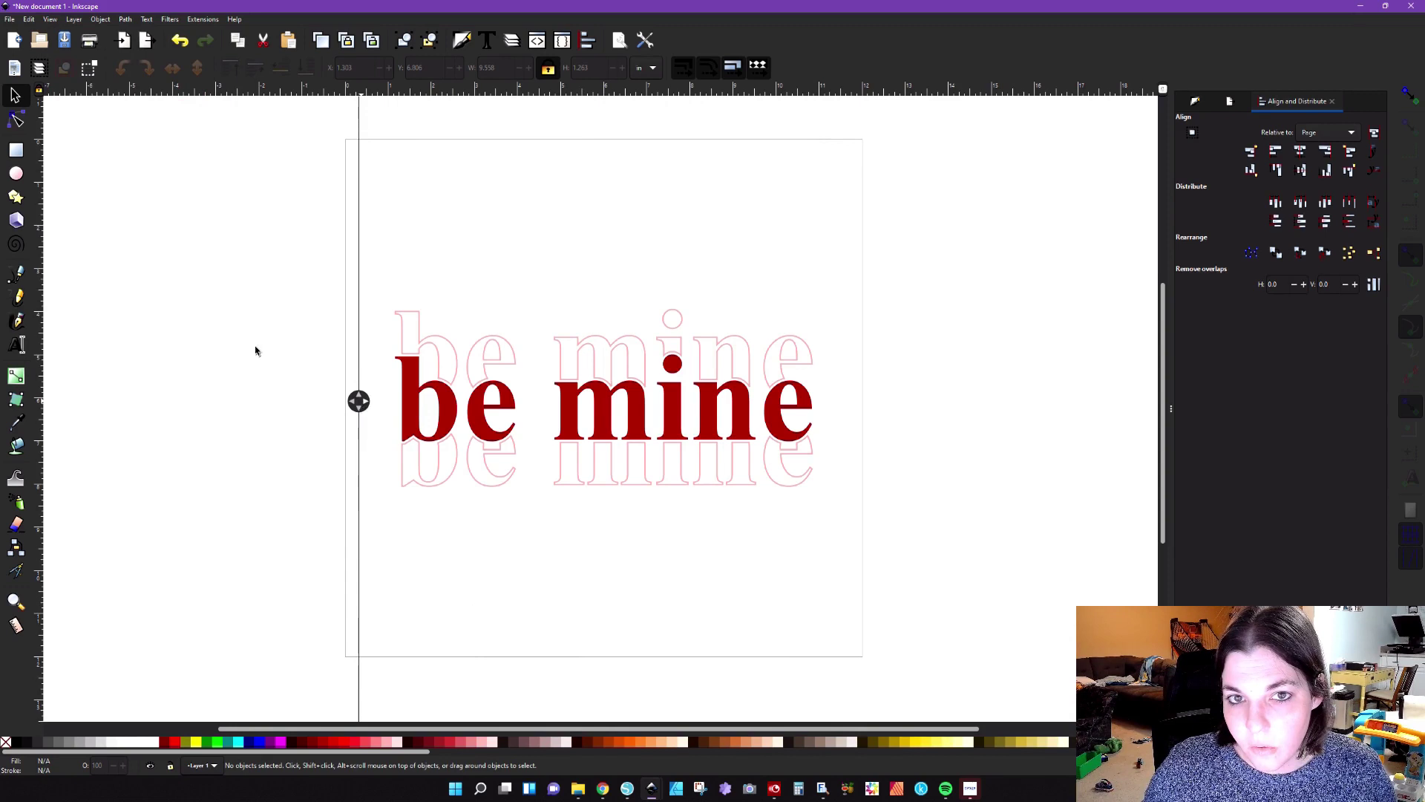
pyautogui.click(49, 19)
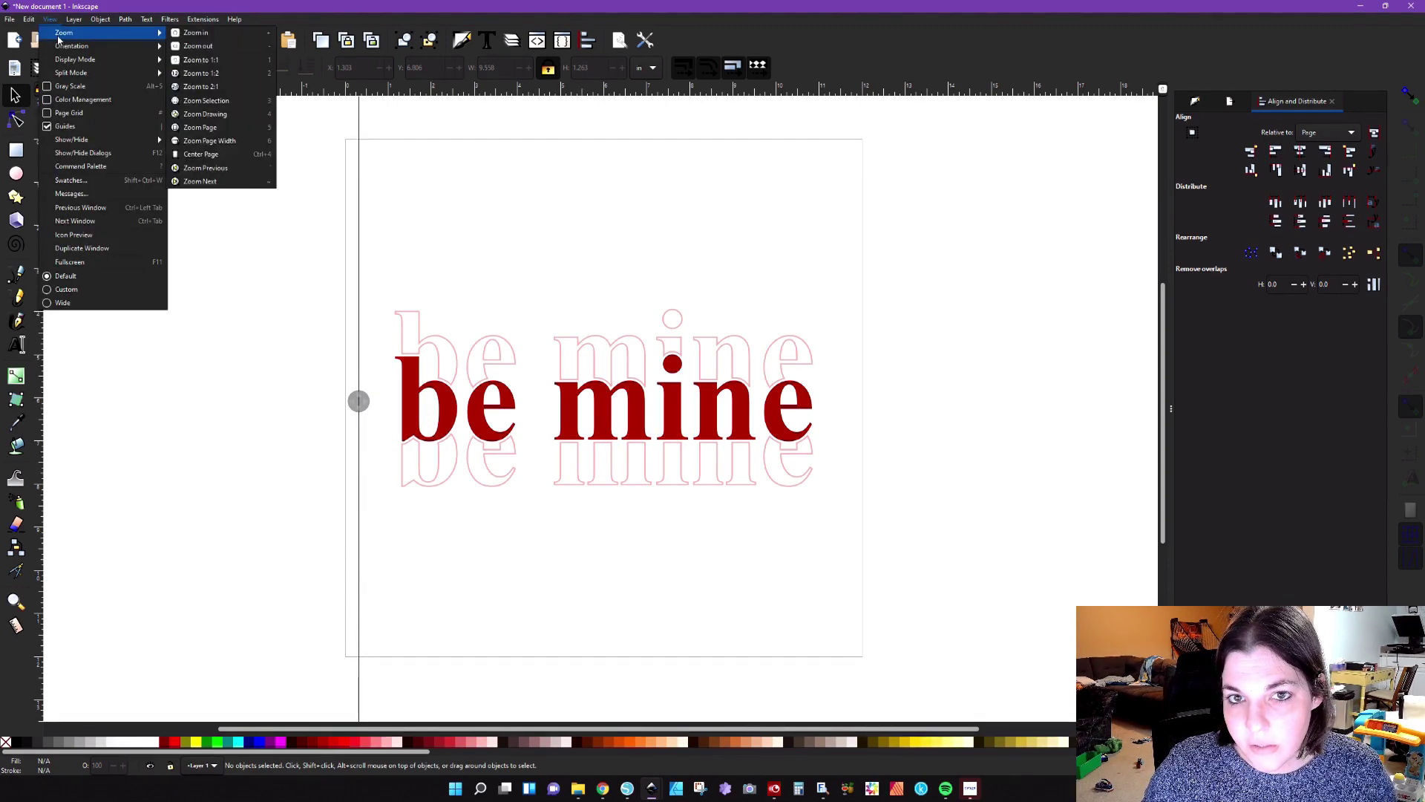
pyautogui.moveTo(70, 37)
pyautogui.moveTo(76, 78)
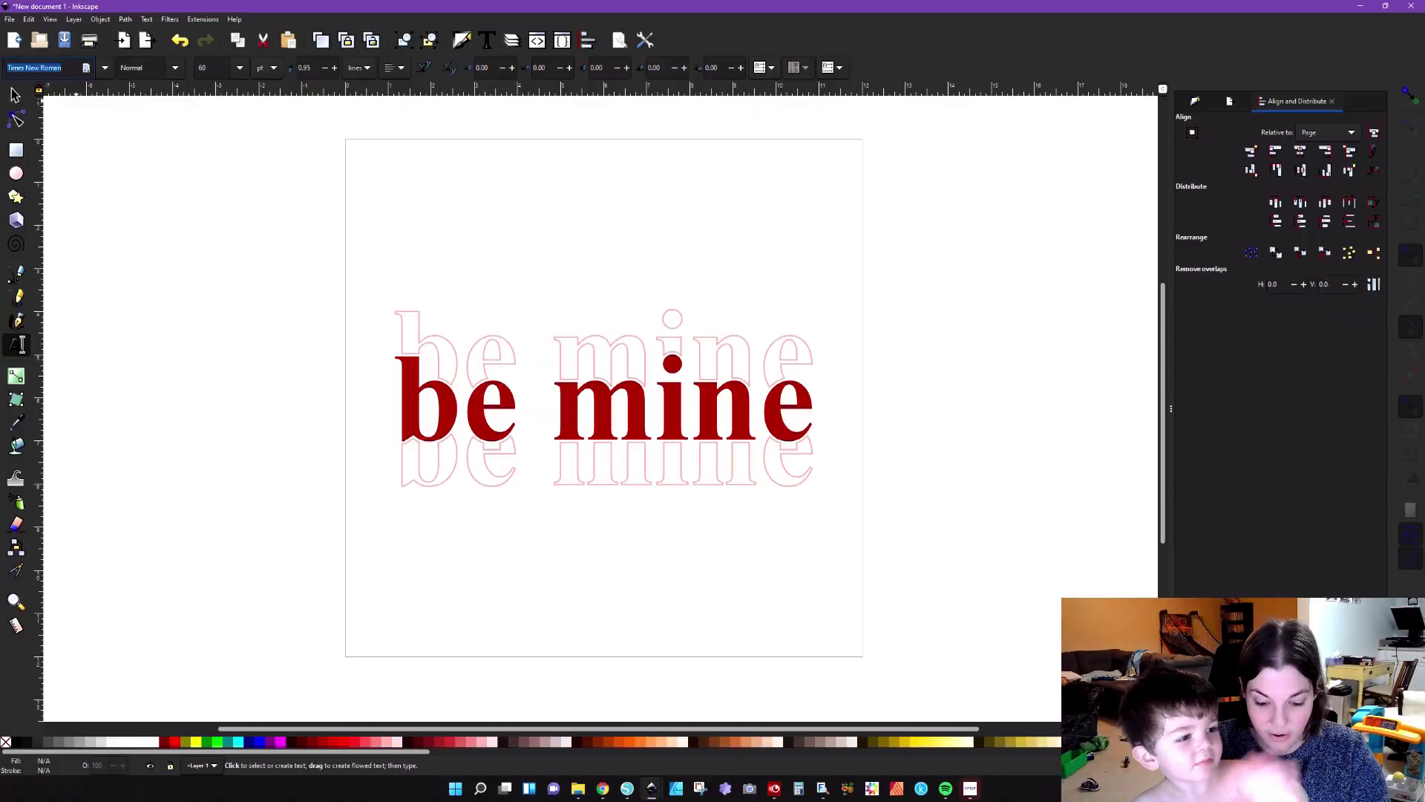
# Set the font to Milky Rainbow and type 'Valentine' below 'be mine'.
pyautogui.write('ilk')
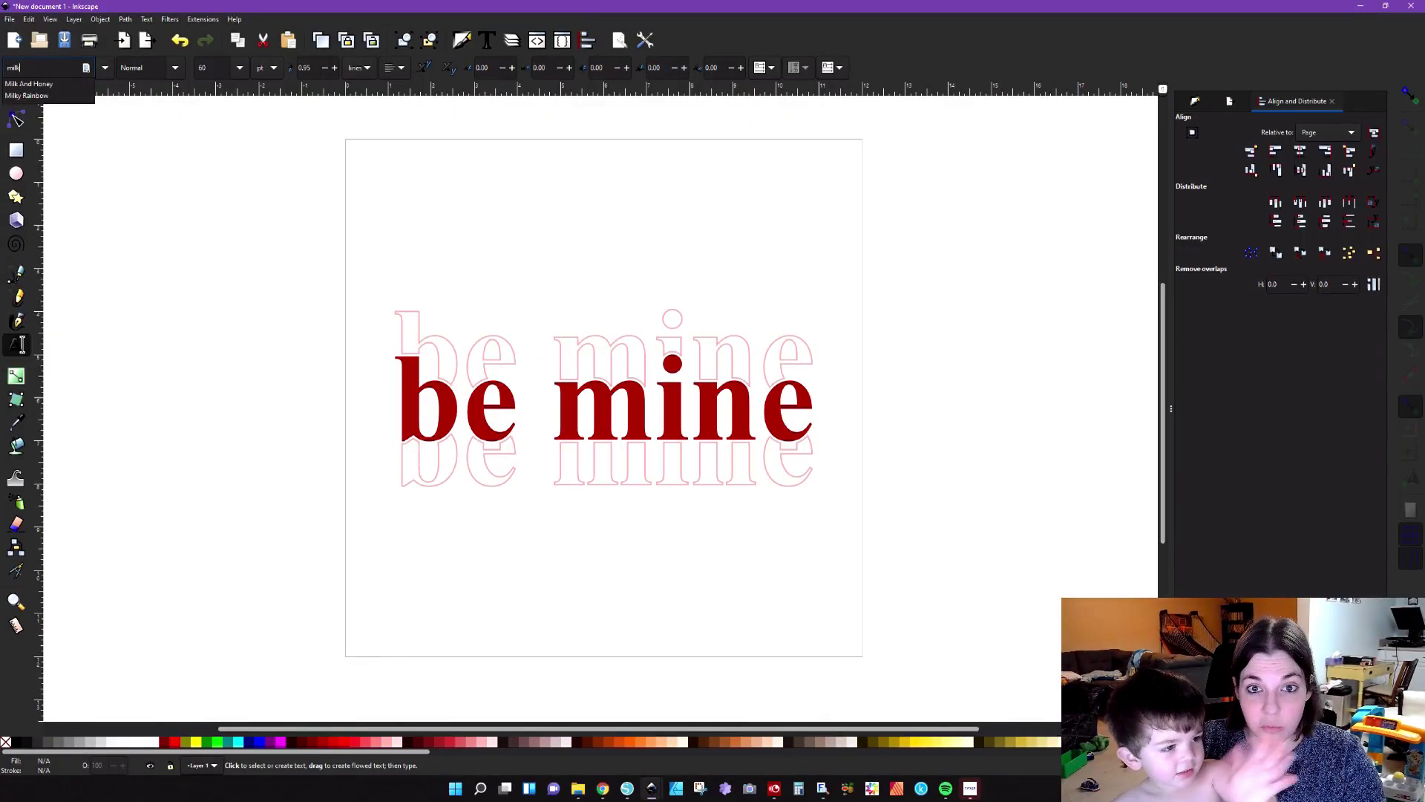
pyautogui.click(43, 97)
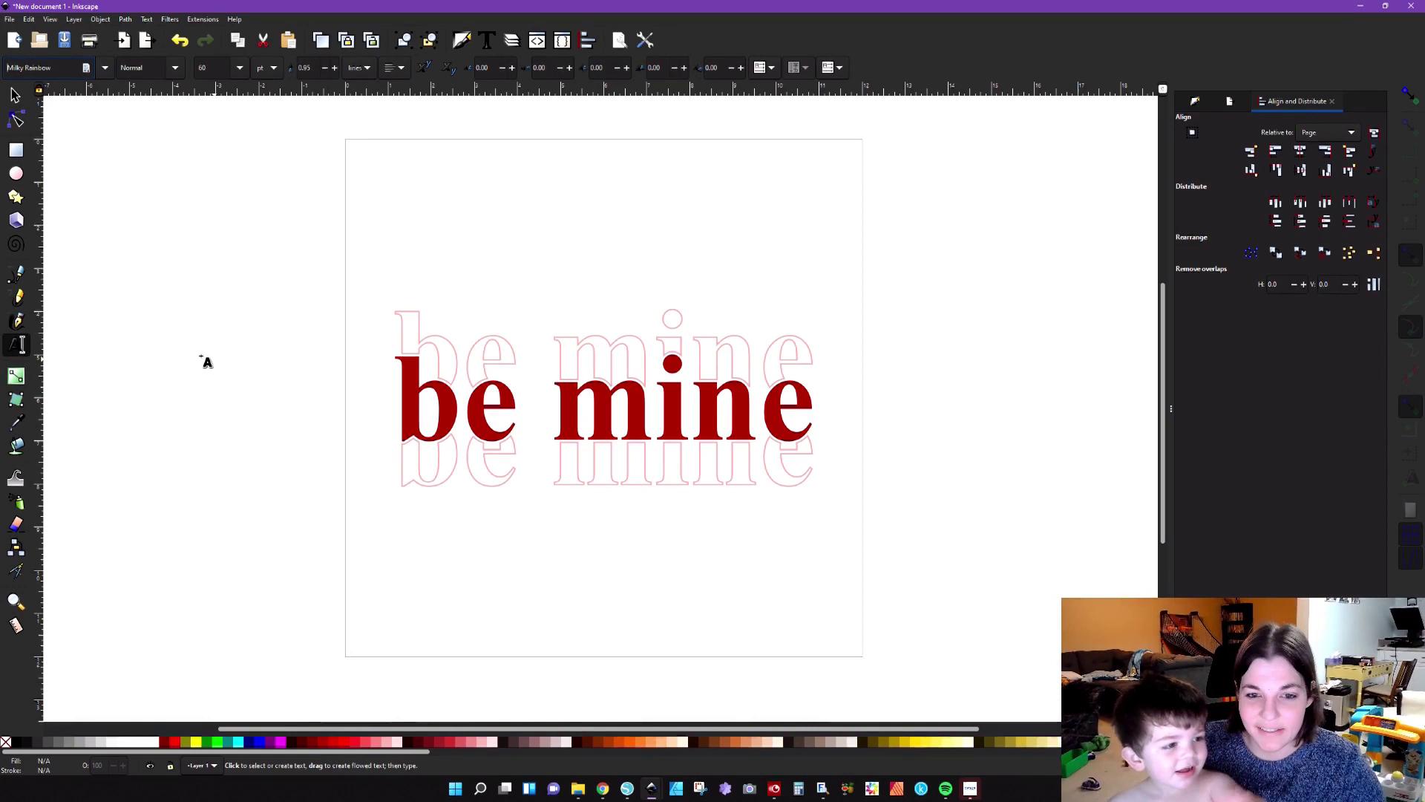
pyautogui.click(622, 552)
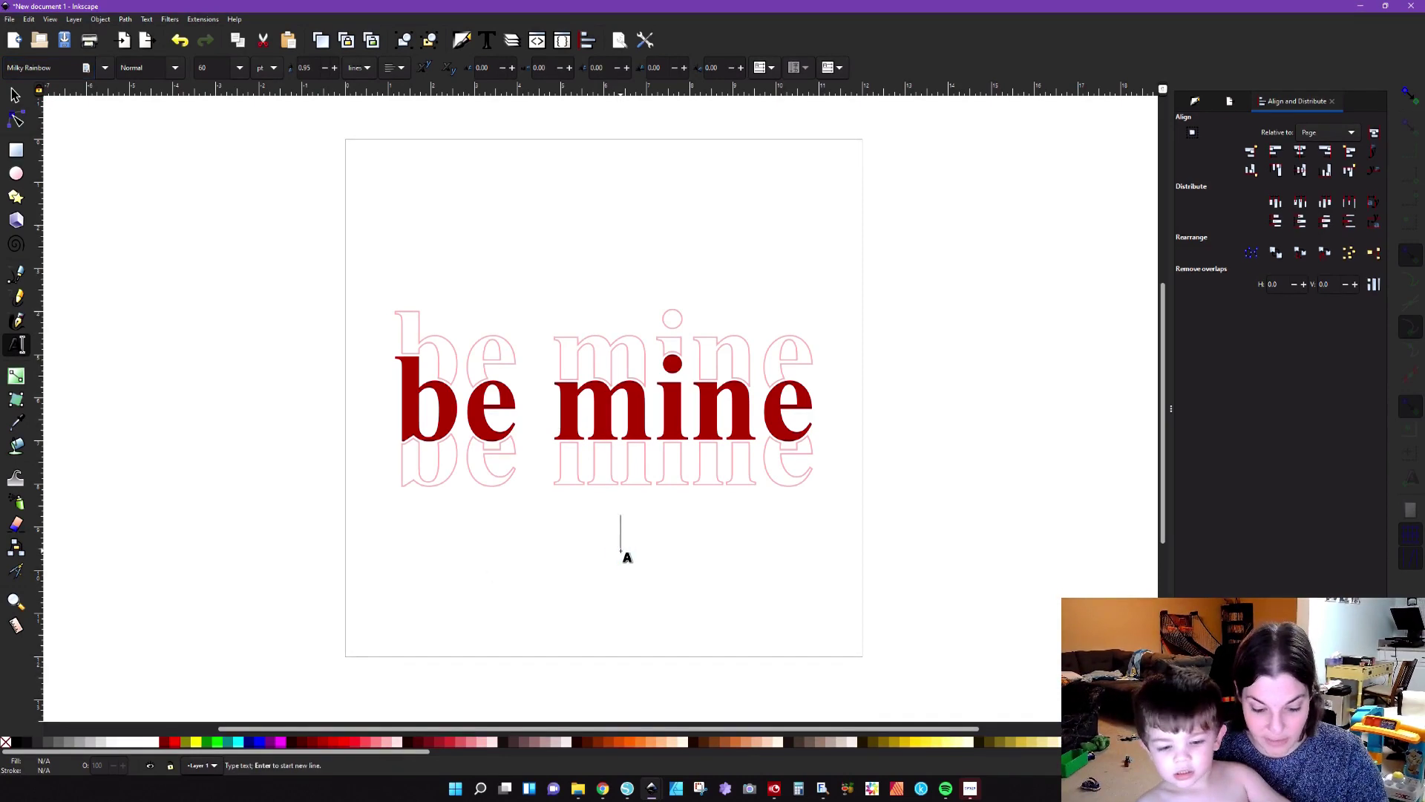
pyautogui.write('Valentine')
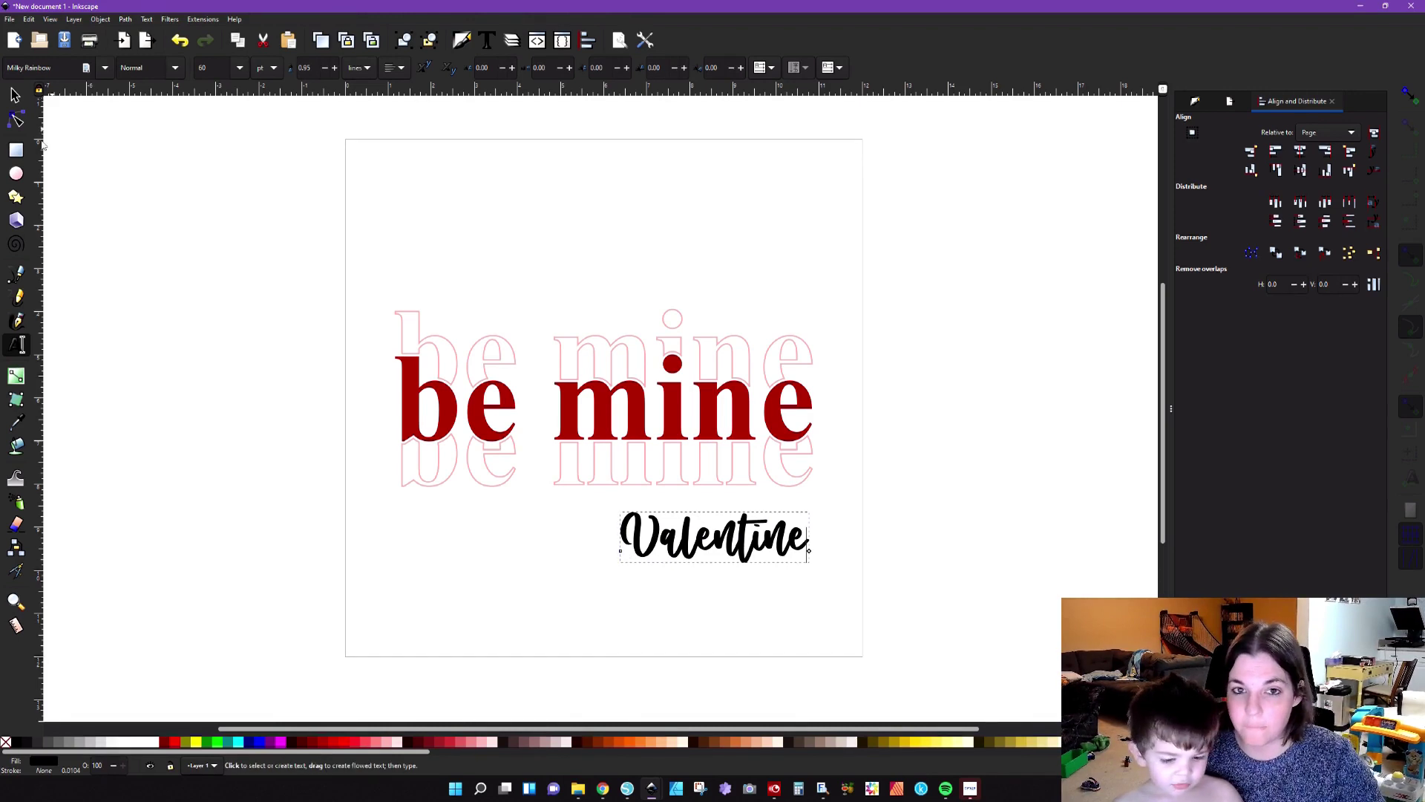
# Enlarge Valentine to 6.392 wide and turn it into a single unioned 365-node path.
pyautogui.click(14, 93)
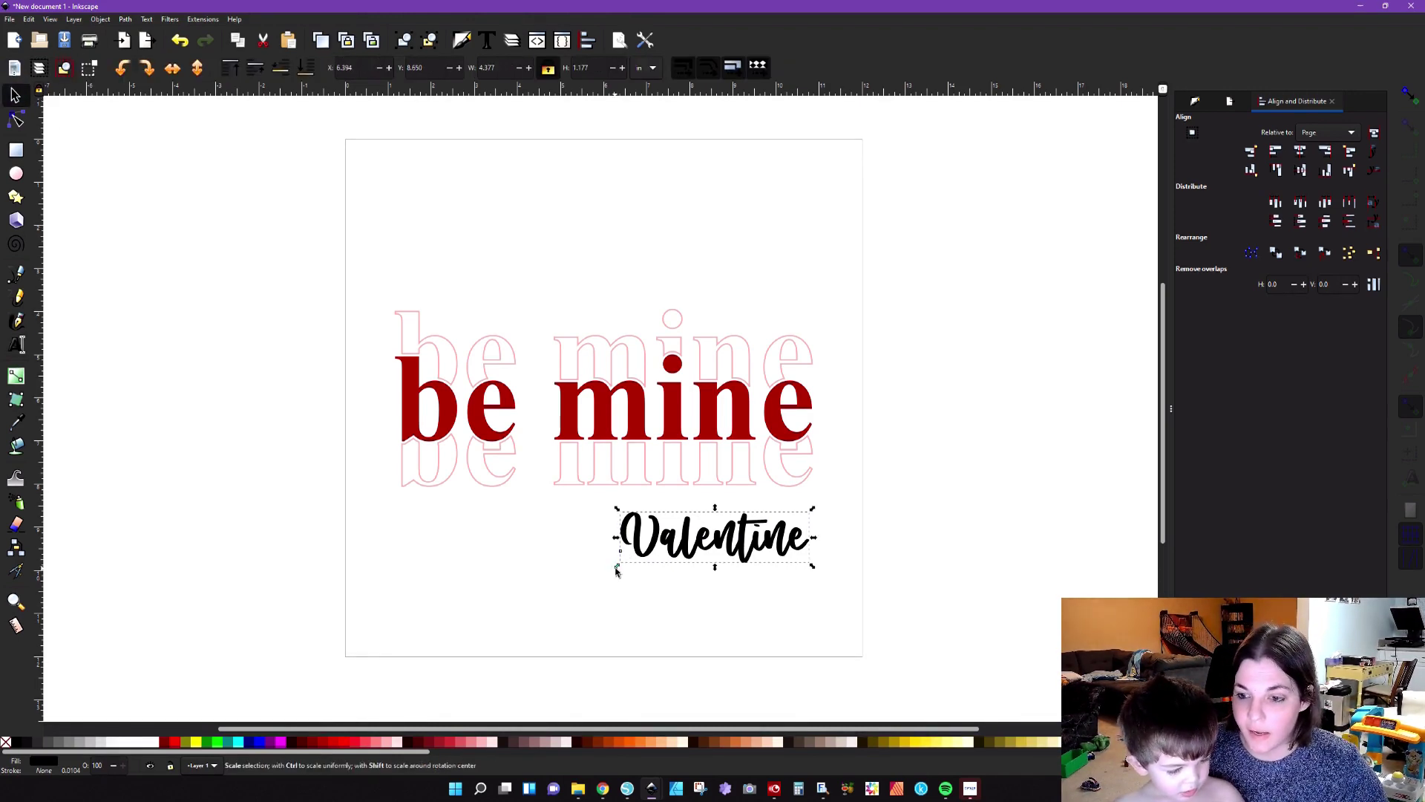
pyautogui.moveTo(617, 566); pyautogui.dragTo(531, 616)
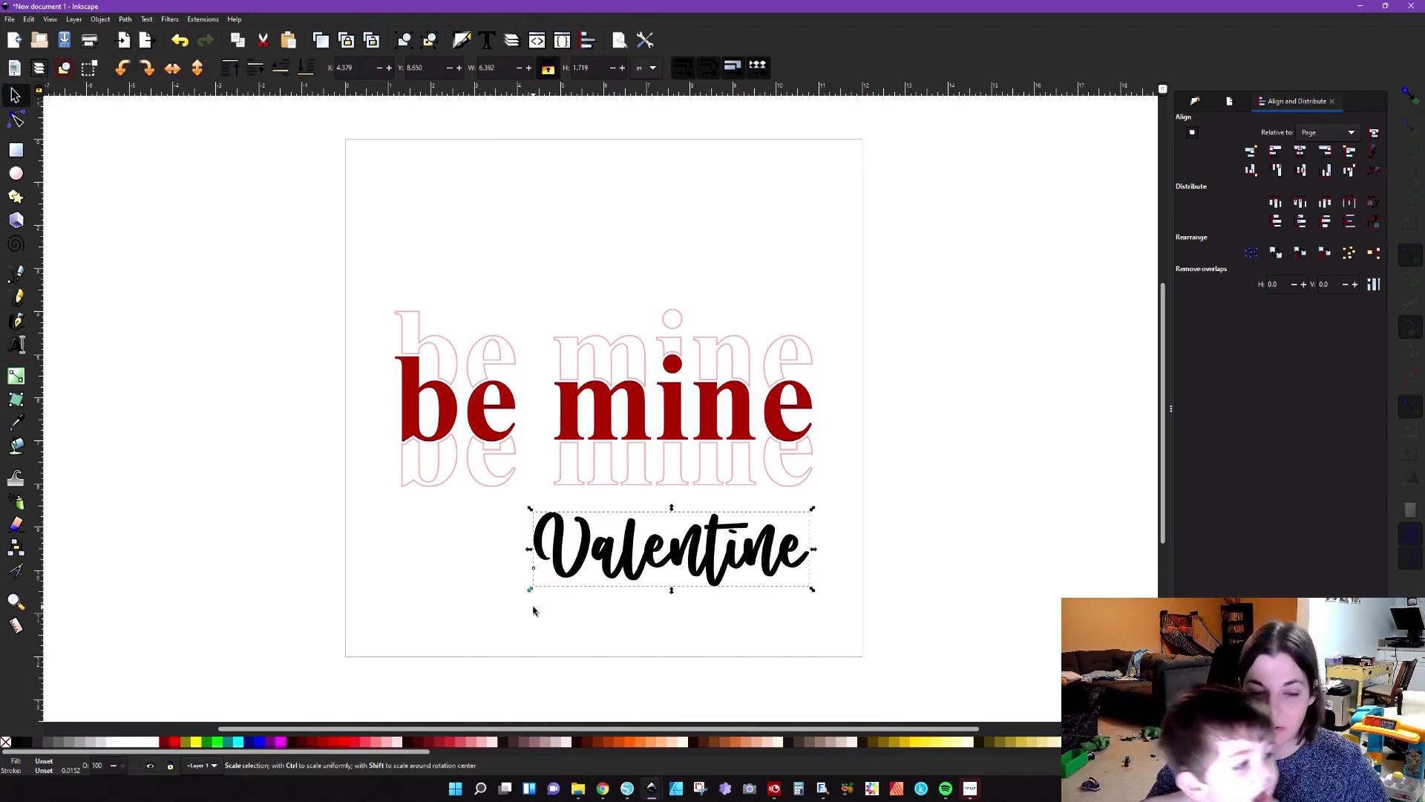
pyautogui.click(125, 19)
pyautogui.click(142, 36)
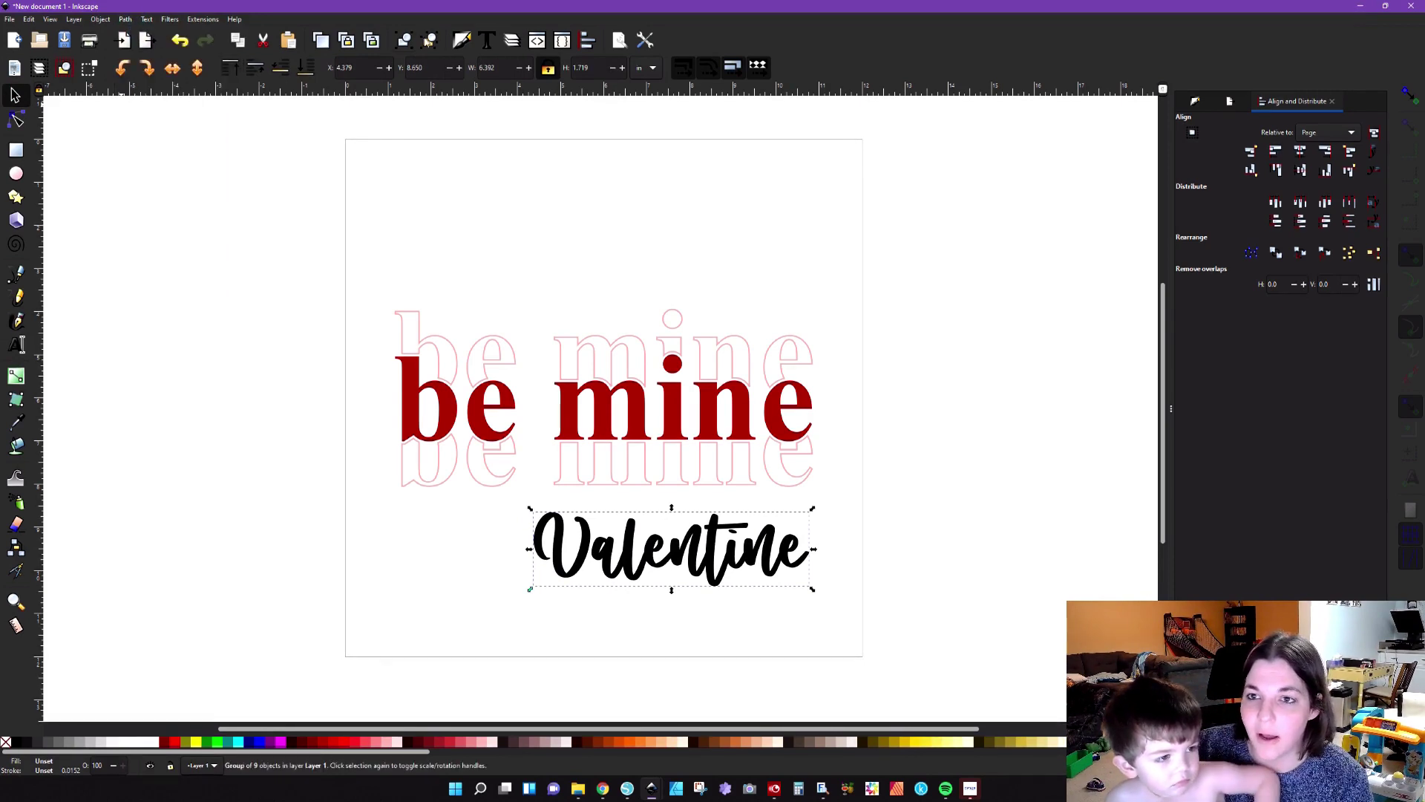
pyautogui.click(125, 19)
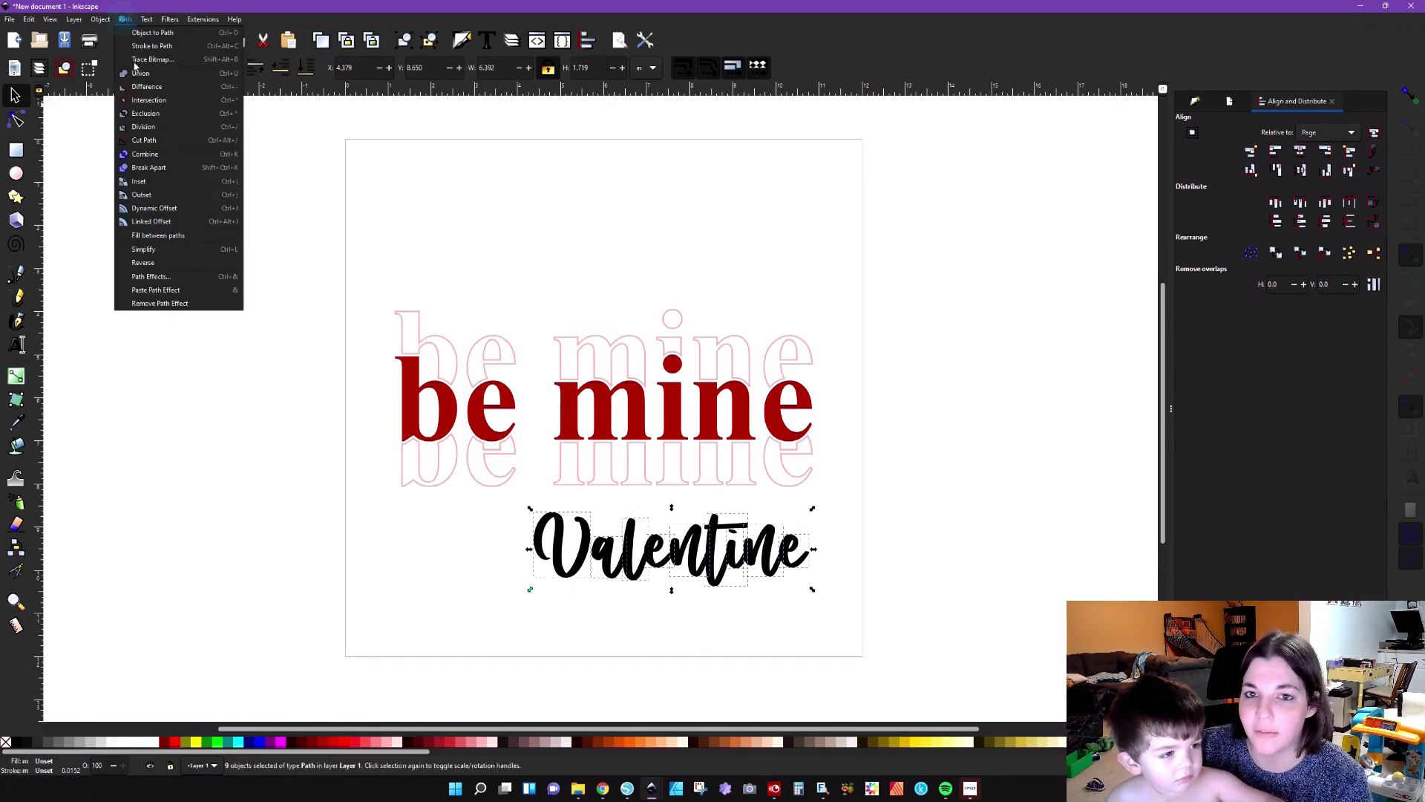
pyautogui.click(142, 84)
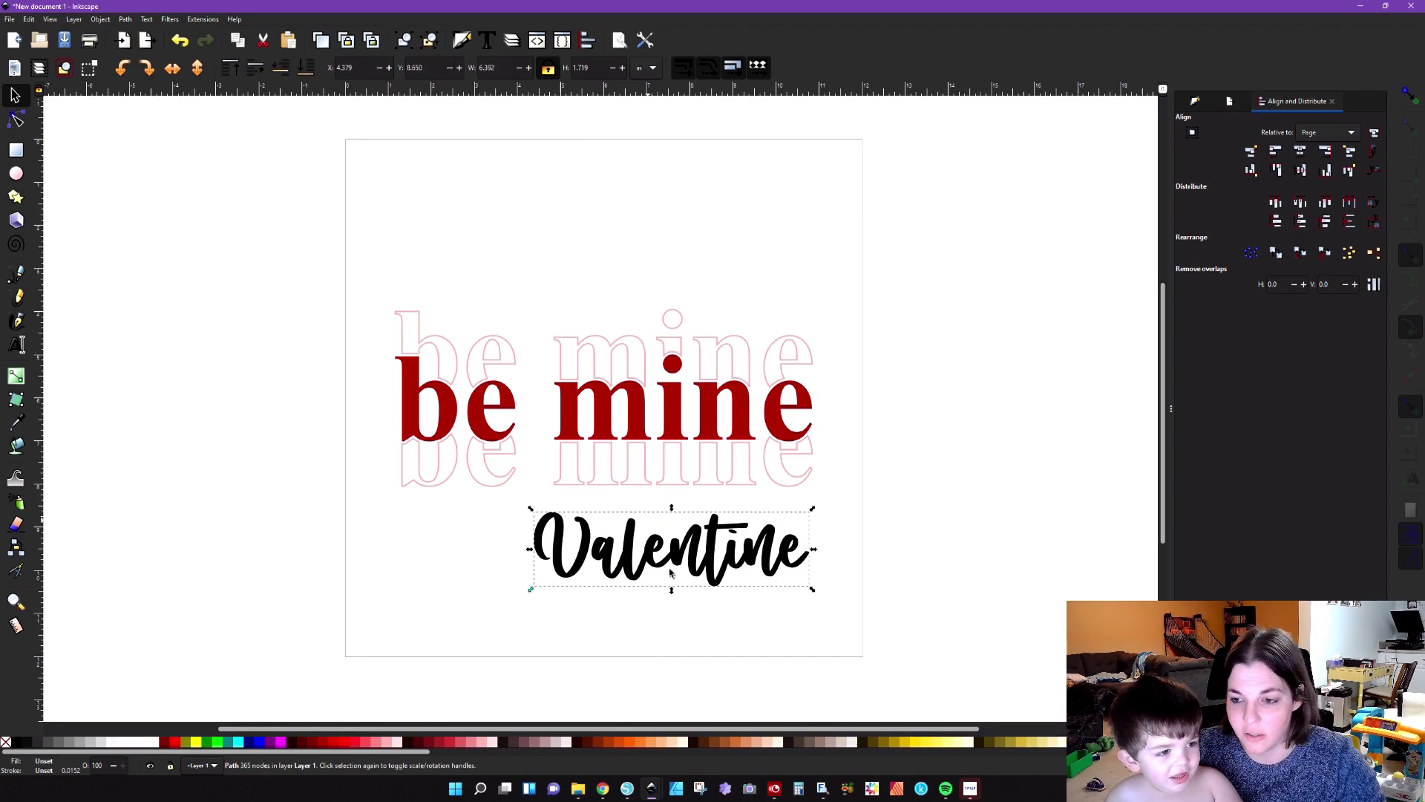
# Nudge Valentine up slightly and group the three 'be mine' layers together.
pyautogui.moveTo(709, 562); pyautogui.dragTo(708, 555)
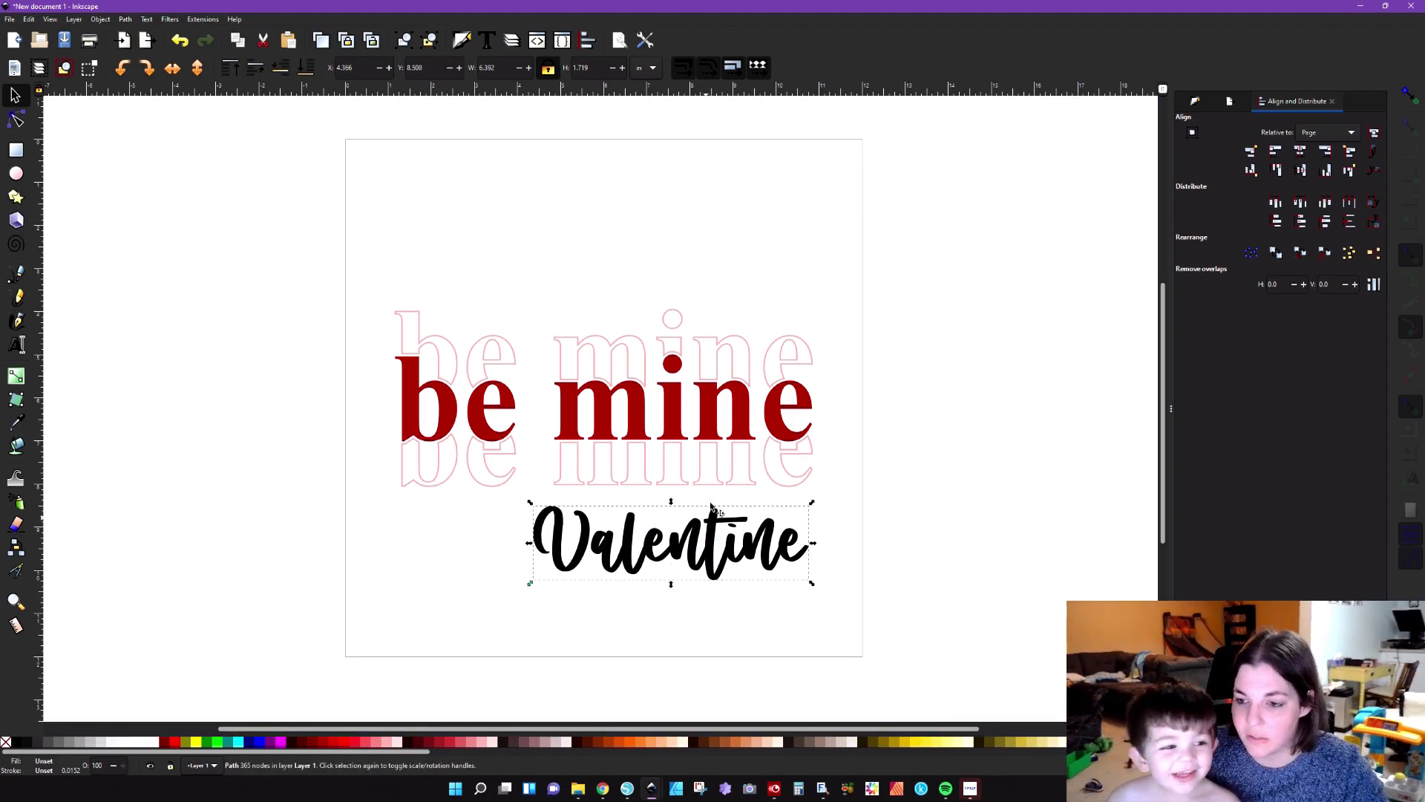
pyautogui.moveTo(348, 251); pyautogui.dragTo(865, 504)
pyautogui.hotkey('ctrl', 'g')
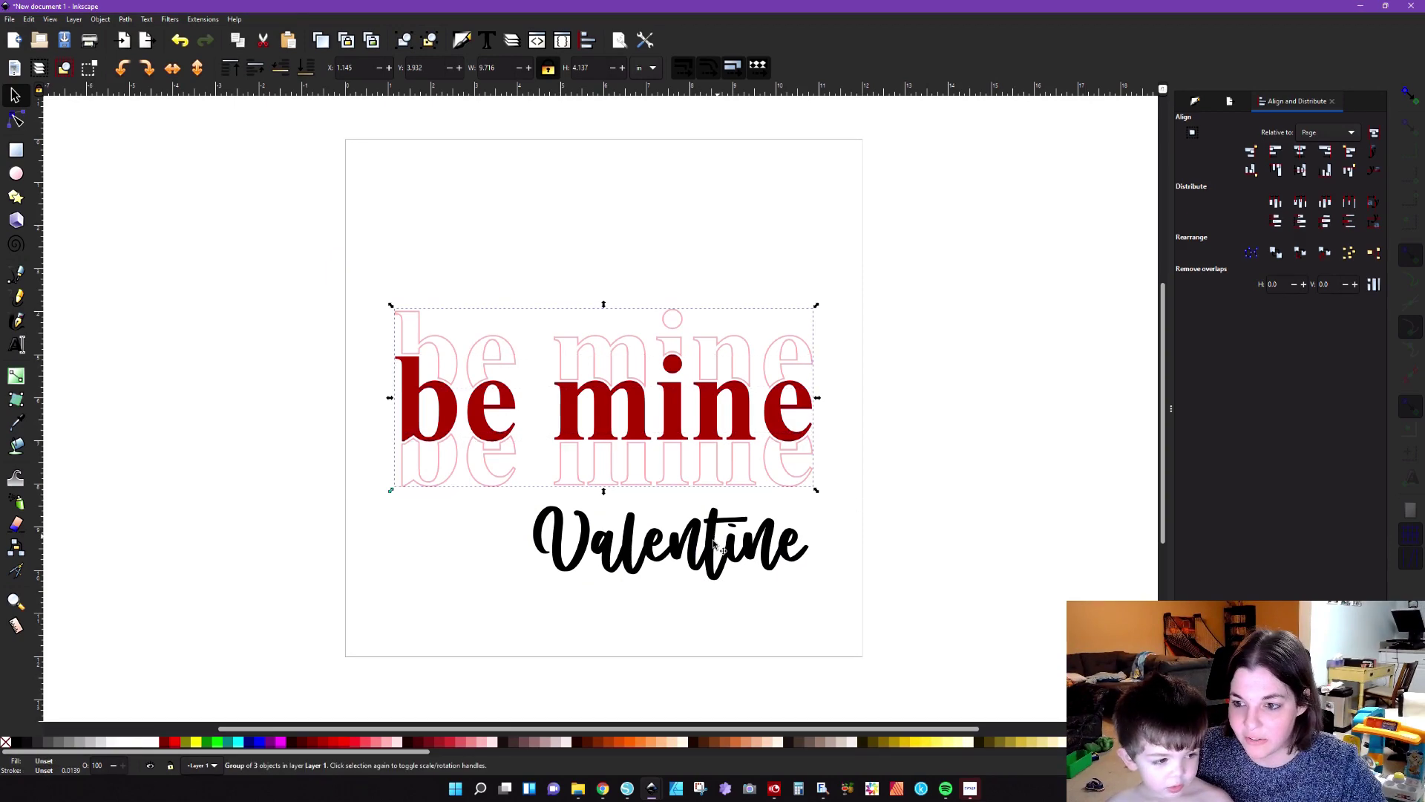
# Move Valentine just under the 'be mine' group and centre both on the page.
pyautogui.moveTo(717, 545); pyautogui.dragTo(724, 527)
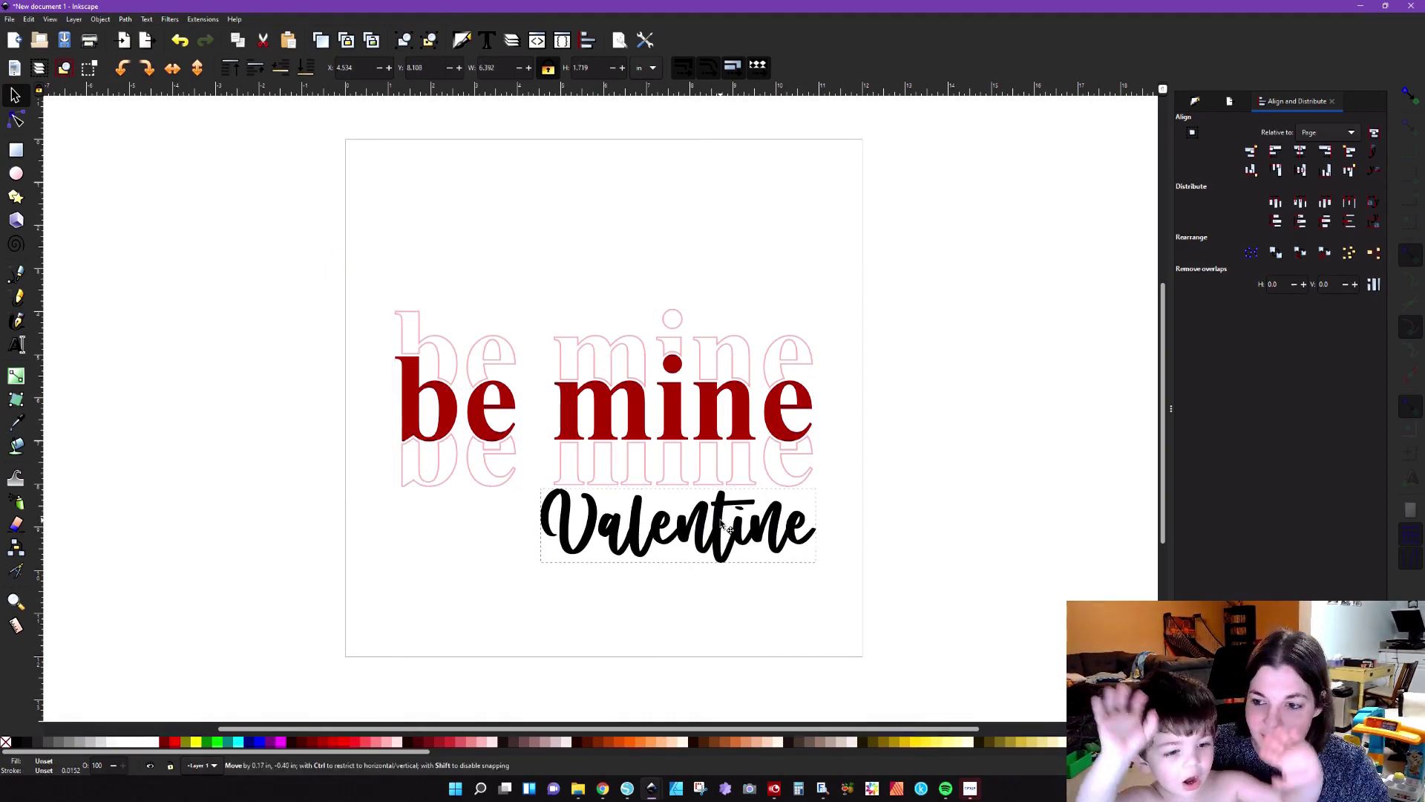
pyautogui.keyDown('shift'); pyautogui.click(718, 423); pyautogui.keyUp('shift')
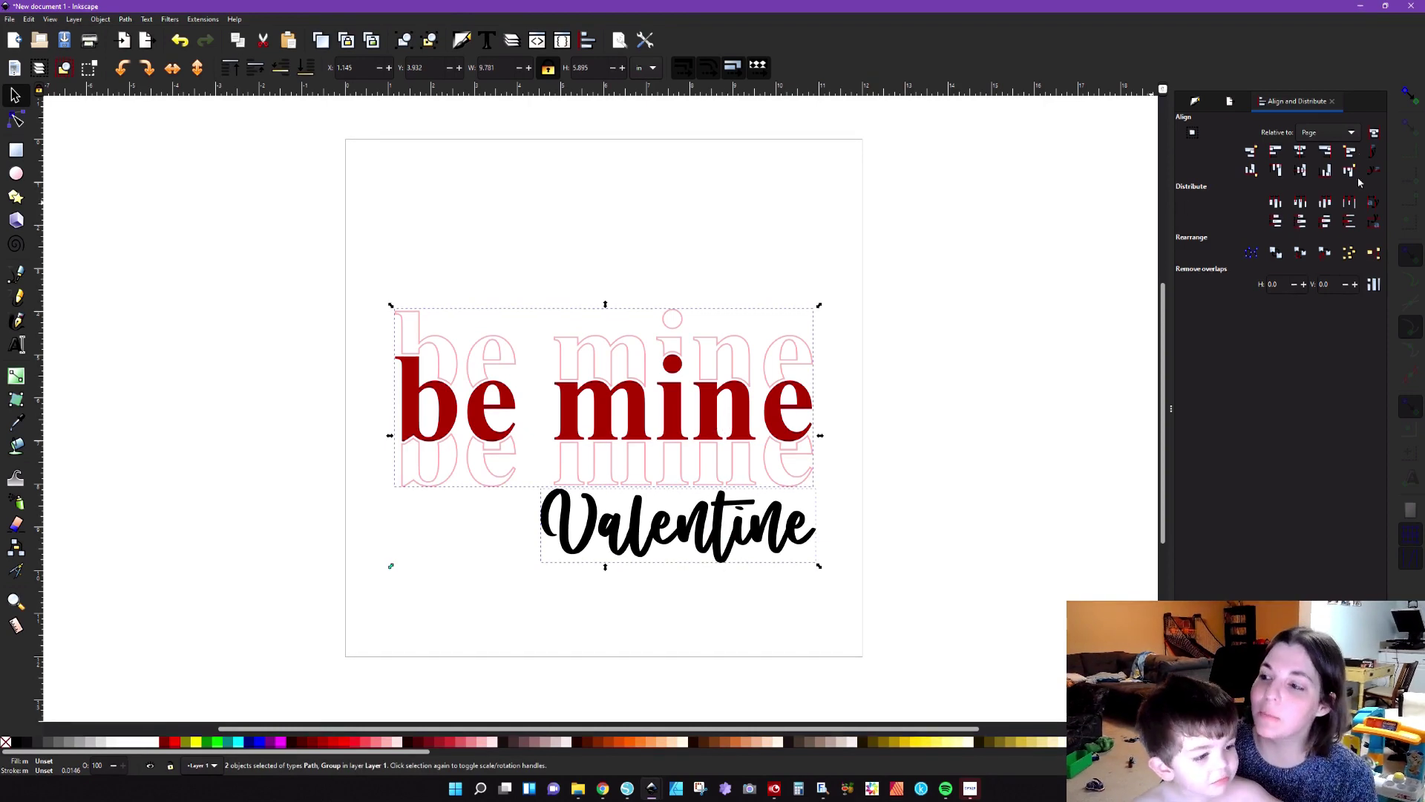
pyautogui.click(1337, 152)
pyautogui.press('Escape')
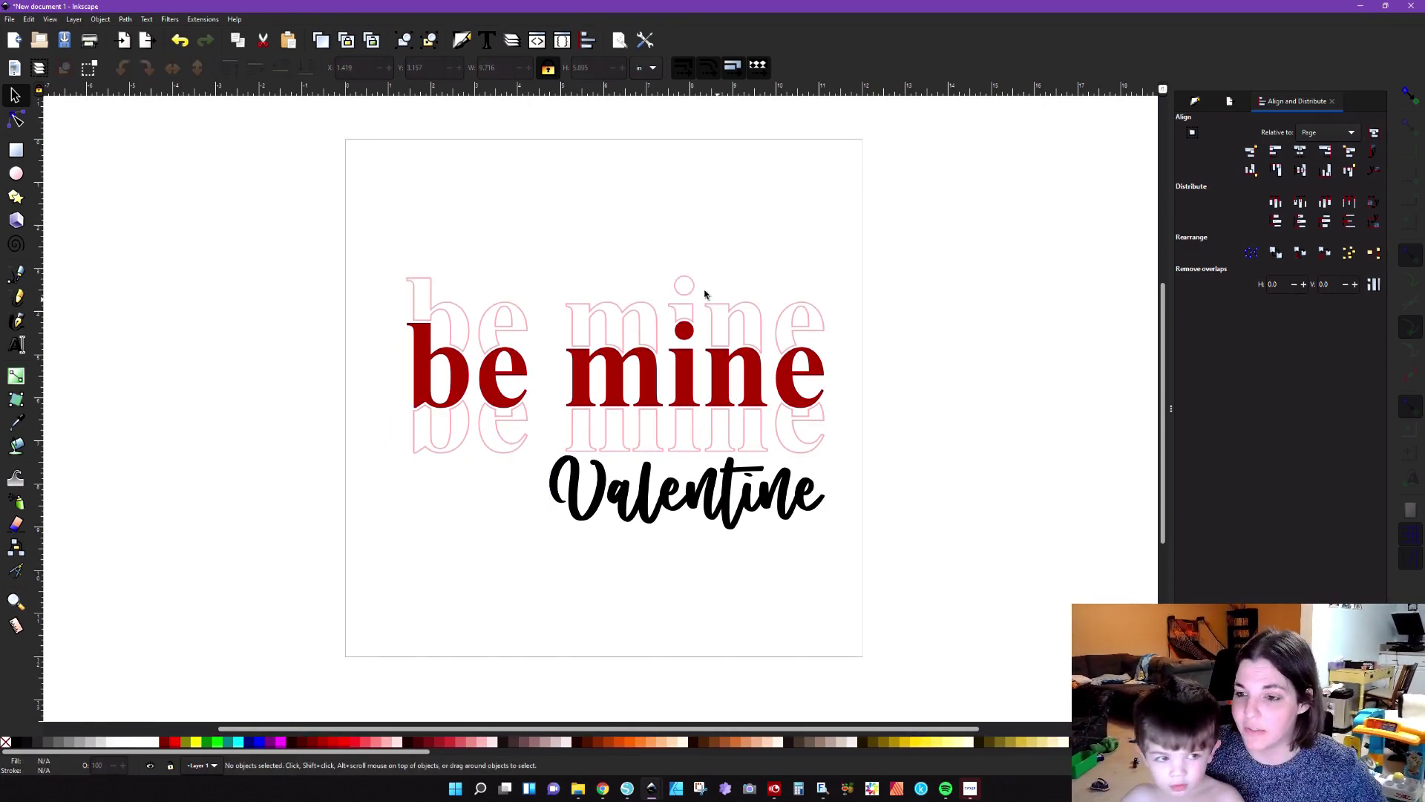